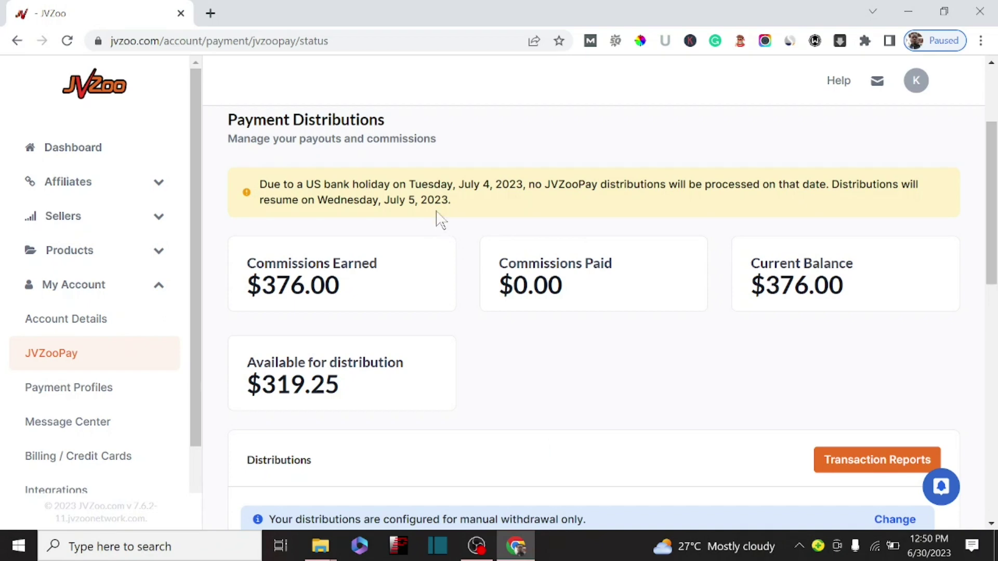
Step: Highlight the $376.00 commissions earned figure on the JVZooPay page
scroll(441, 219, "up", 3)
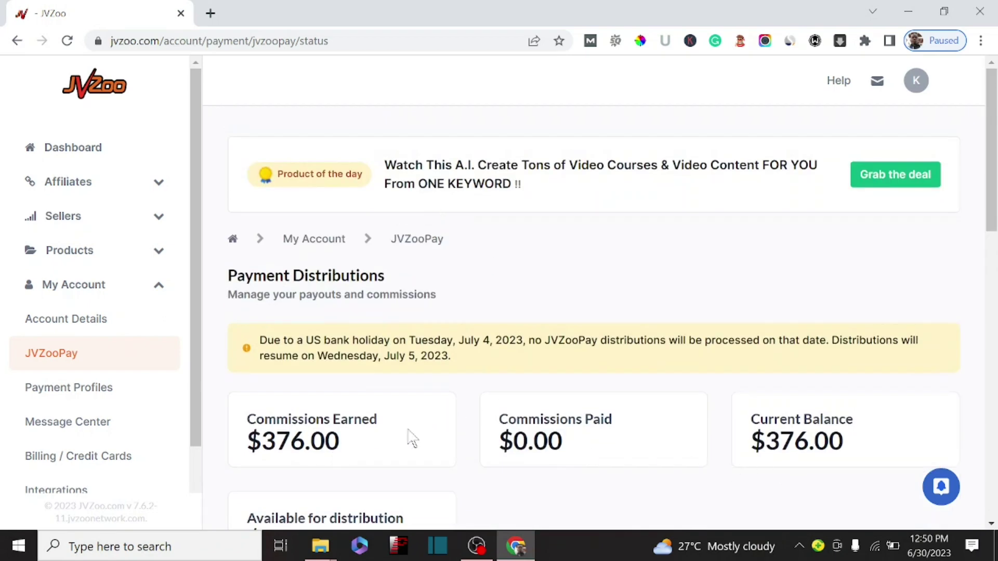
left_click_drag(347, 446, 326, 442)
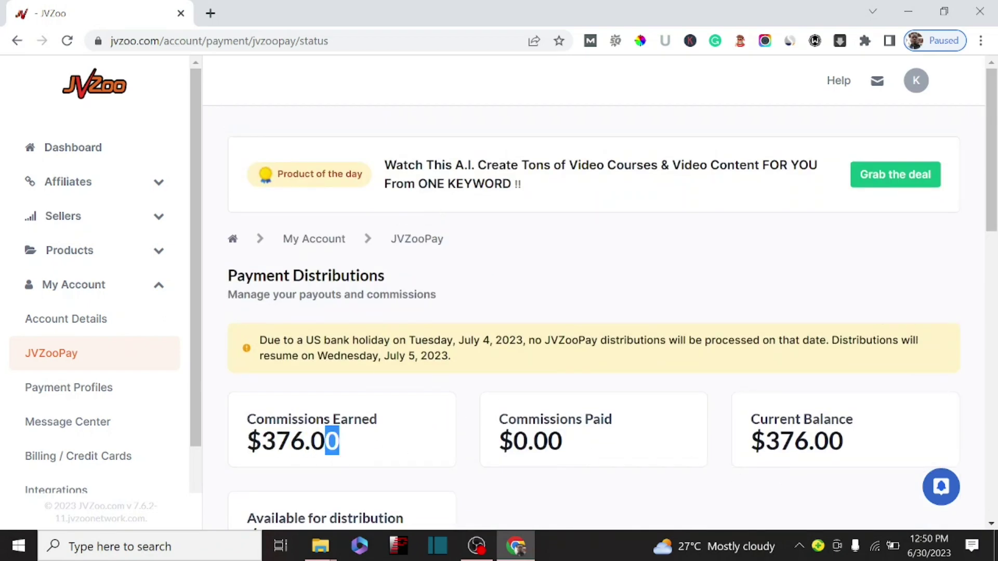
scroll(452, 354, "down", 3)
scroll(456, 354, "down", 4)
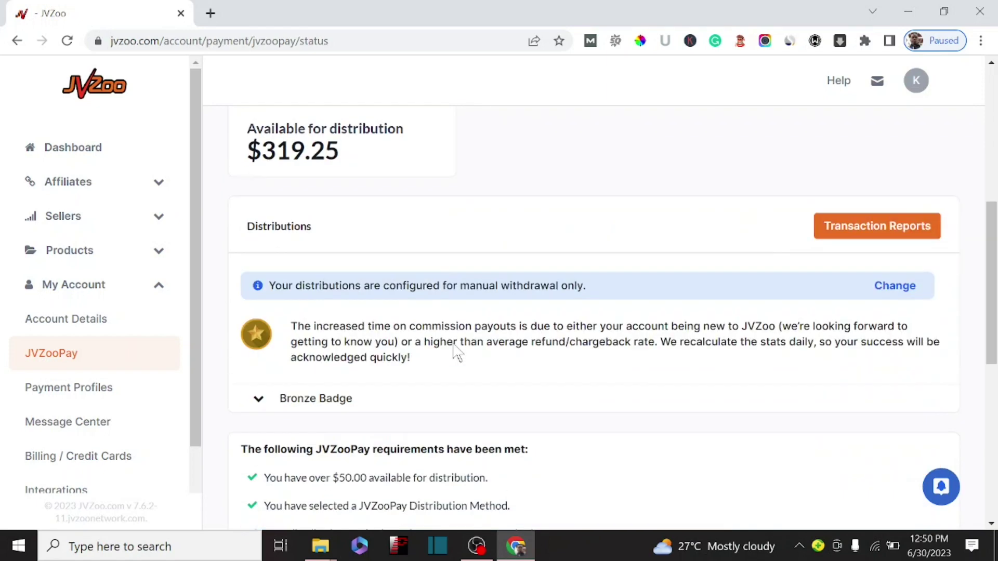
Step: Open the JVZooPay transaction report and review its eight credit transactions
left_click(839, 240)
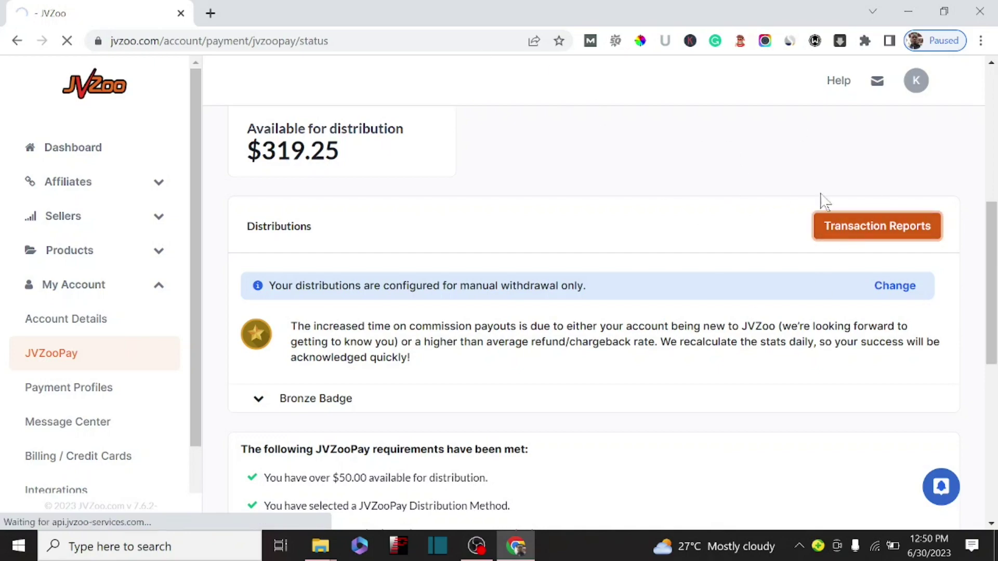
scroll(737, 234, "down", 5)
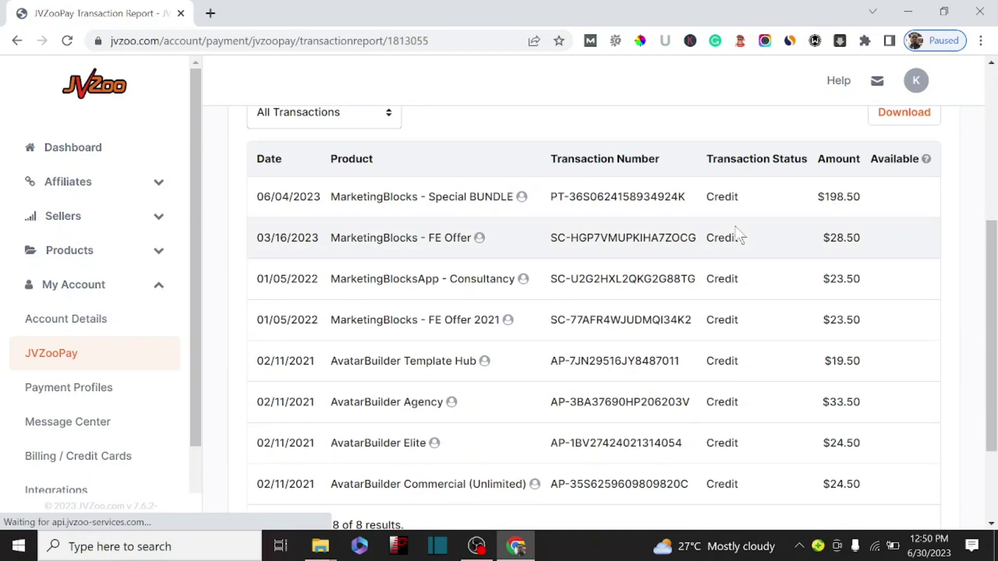
scroll(738, 235, "down", 3)
scroll(738, 235, "up", 5)
scroll(738, 235, "down", 3)
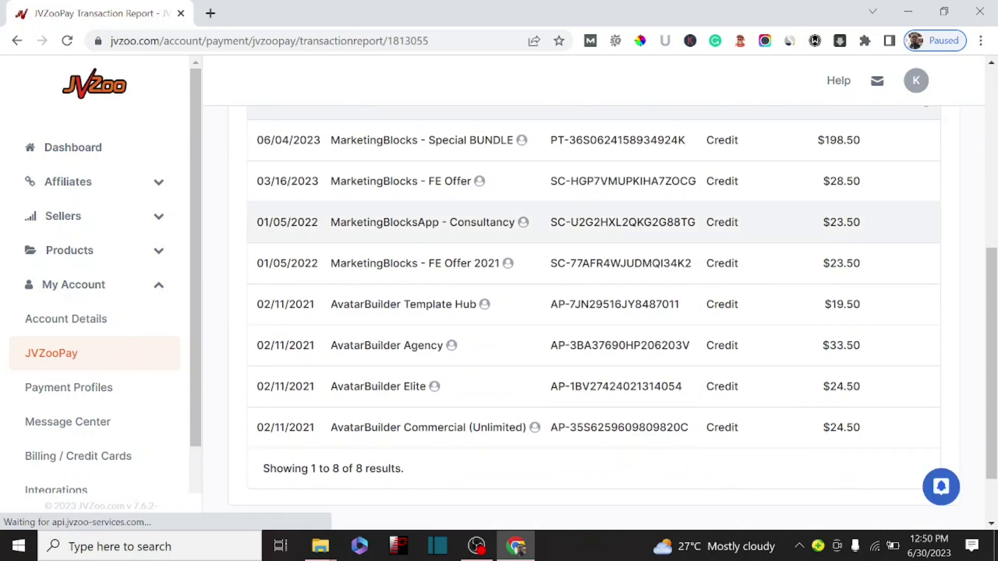
scroll(739, 235, "up", 5)
scroll(738, 234, "up", 3)
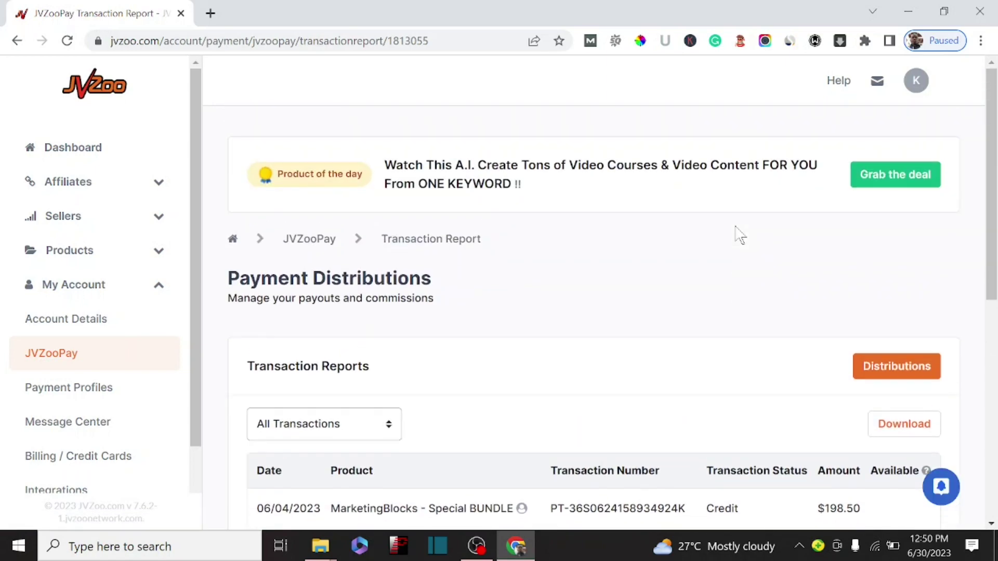
Step: Withdraw $1 from the JVZooPay balance, leaving $150.25 available
left_click(54, 353)
scroll(598, 213, "down", 4)
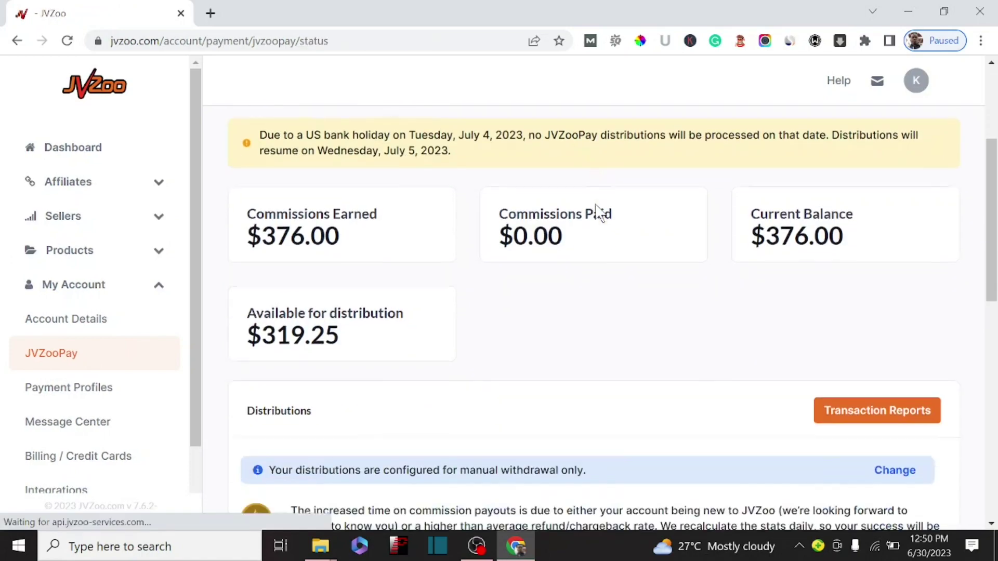
scroll(597, 212, "down", 10)
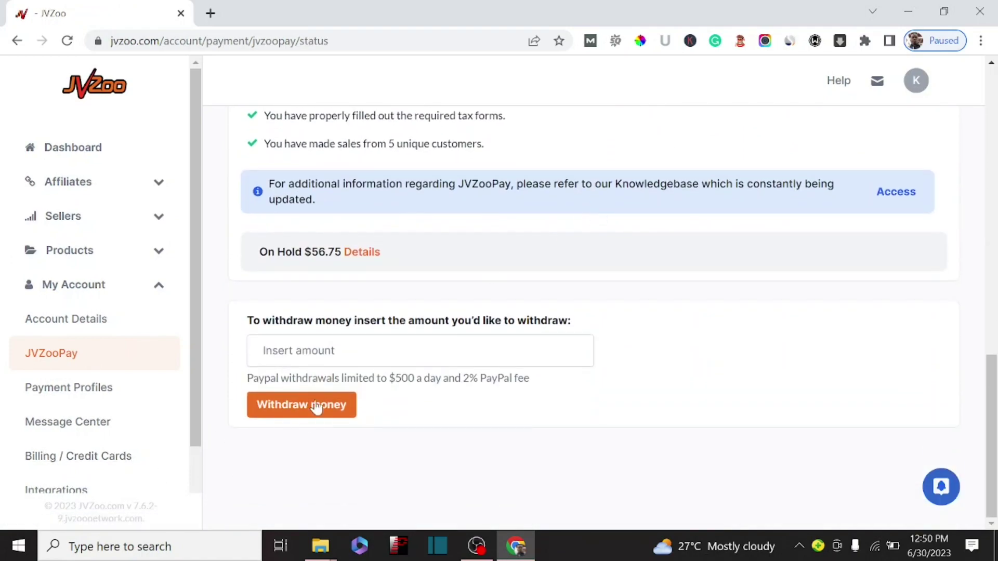
left_click(317, 406)
left_click(420, 351)
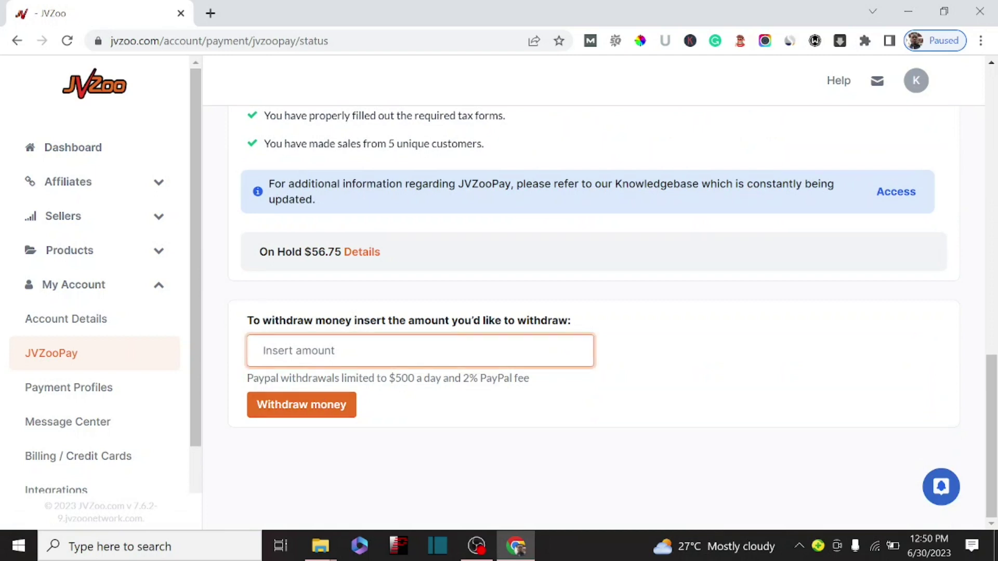
type("100")
left_click(329, 406)
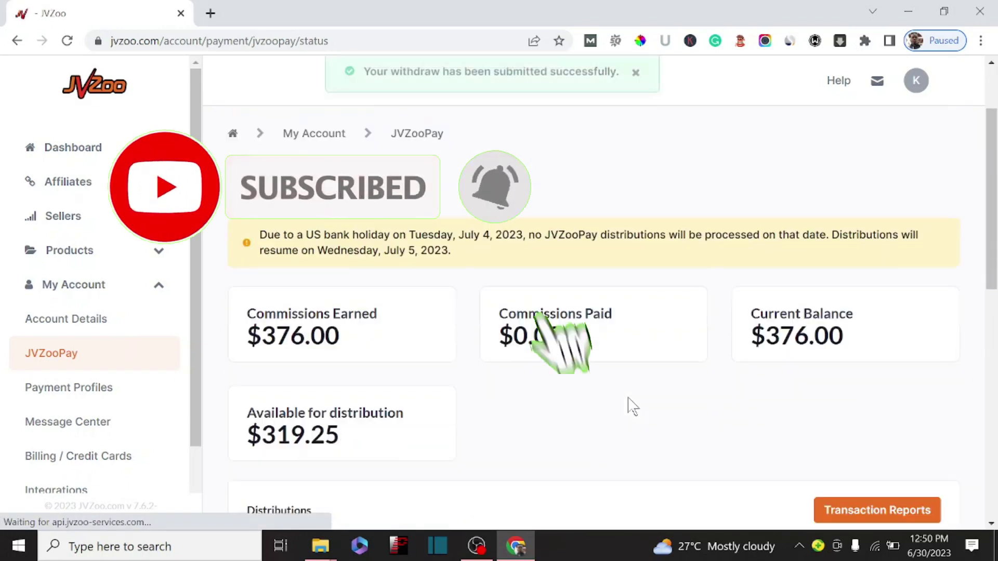
scroll(632, 406, "down", 2)
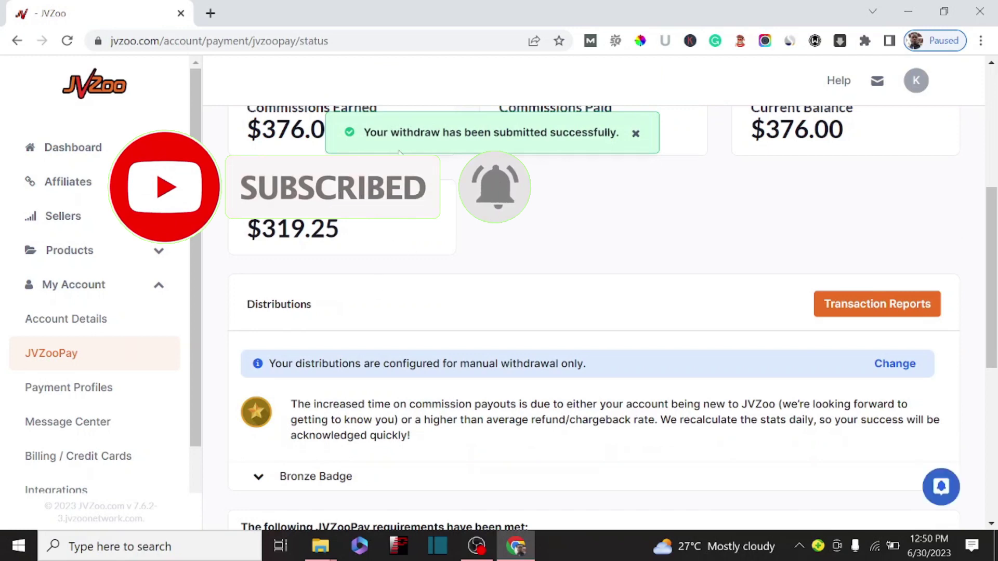
scroll(457, 166, "down", 3)
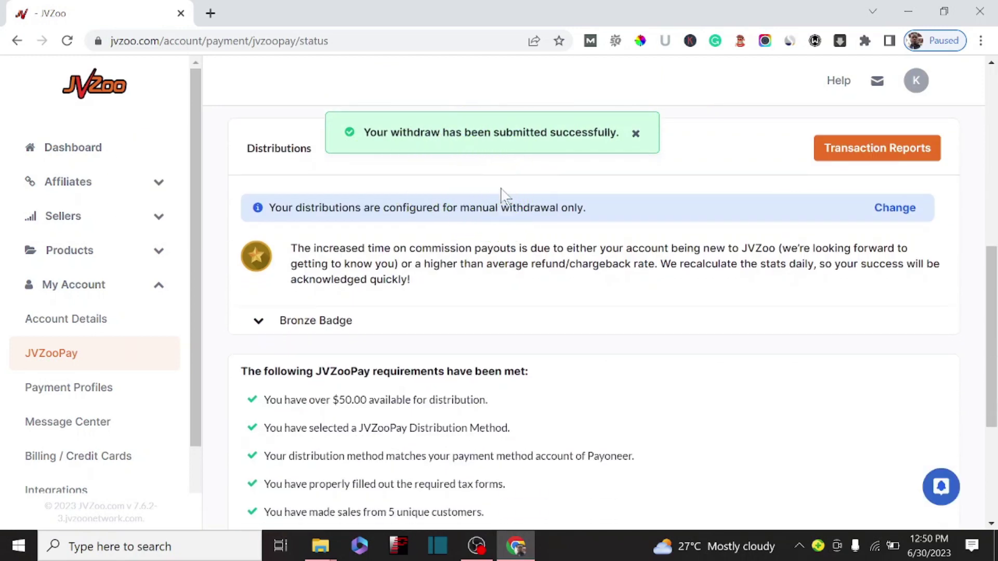
scroll(521, 200, "up", 4)
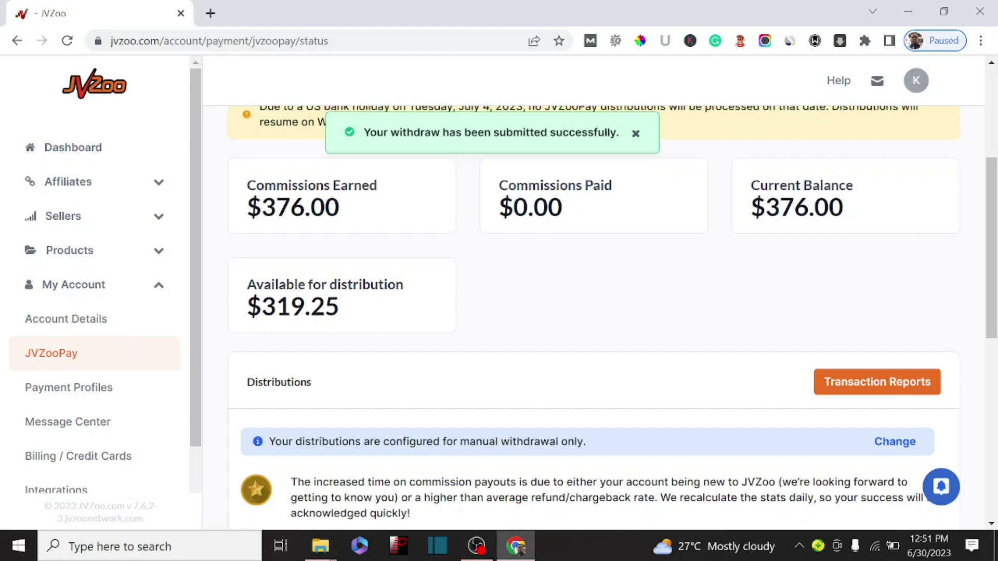
scroll(530, 208, "down", 6)
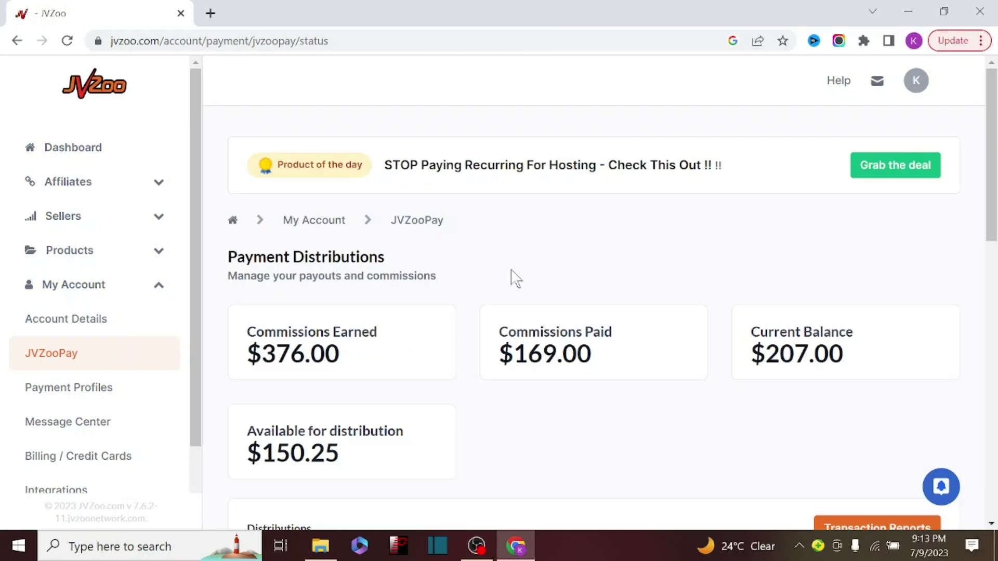
Step: Log out of JVZoo, go to the public homepage, and highlight the jvzoo.com address
left_click(921, 86)
left_click(834, 329)
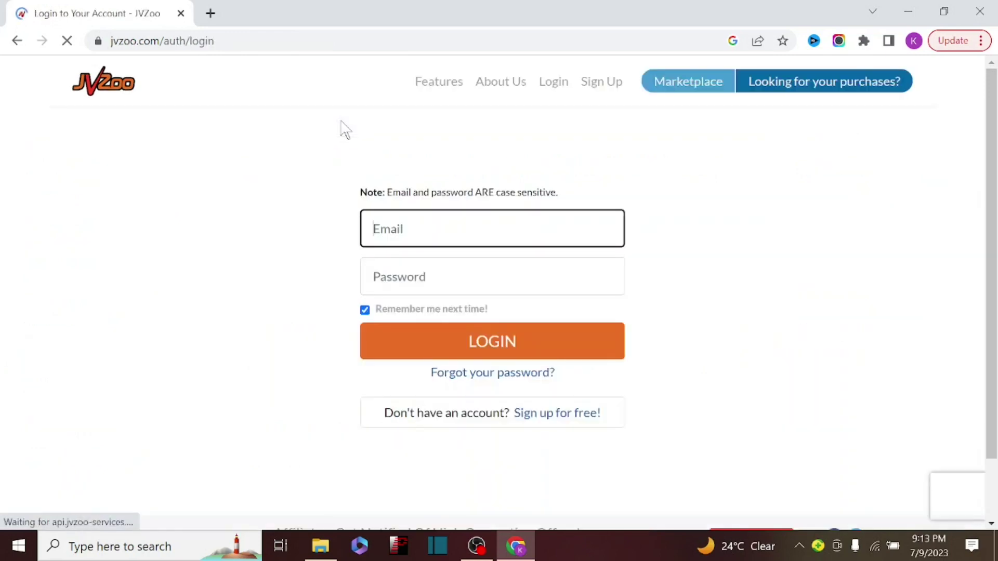
left_click(115, 89)
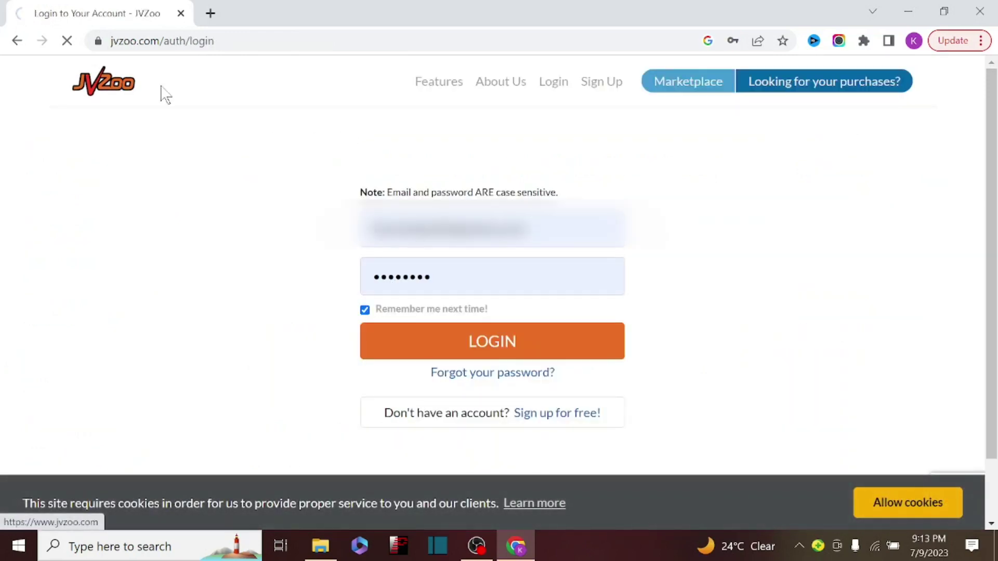
left_click_drag(160, 41, 111, 40)
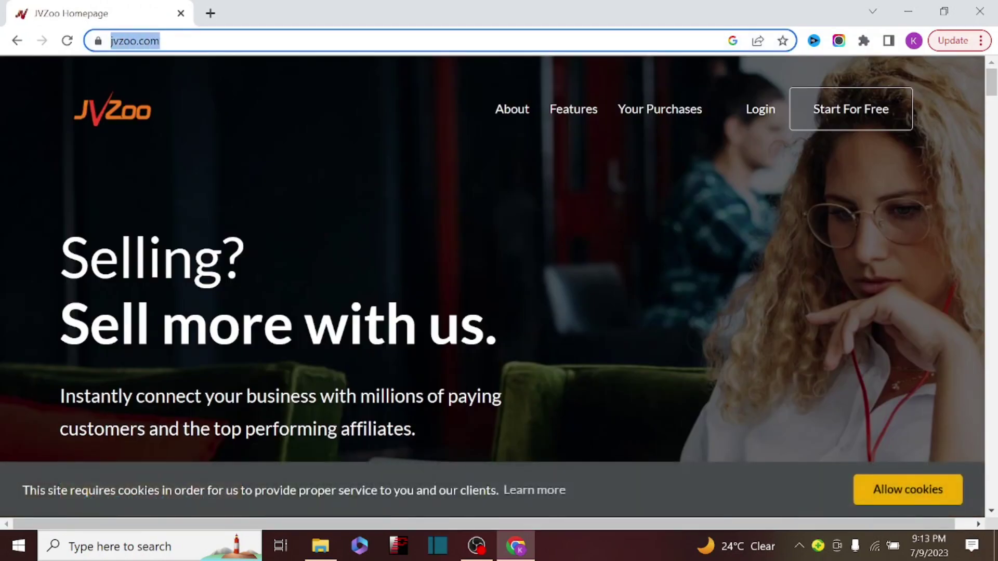
left_click_drag(59, 247, 484, 333)
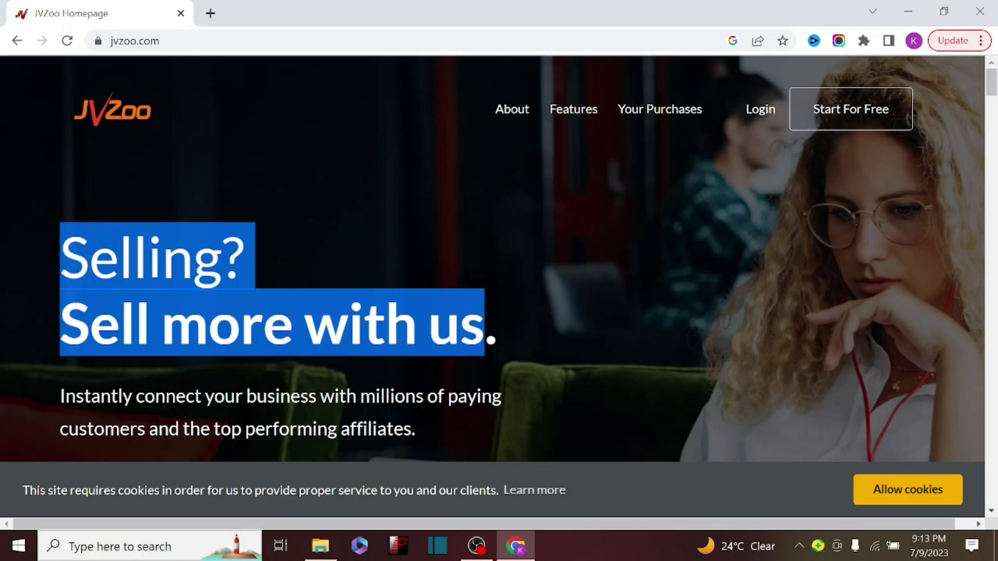
scroll(458, 334, "down", 1)
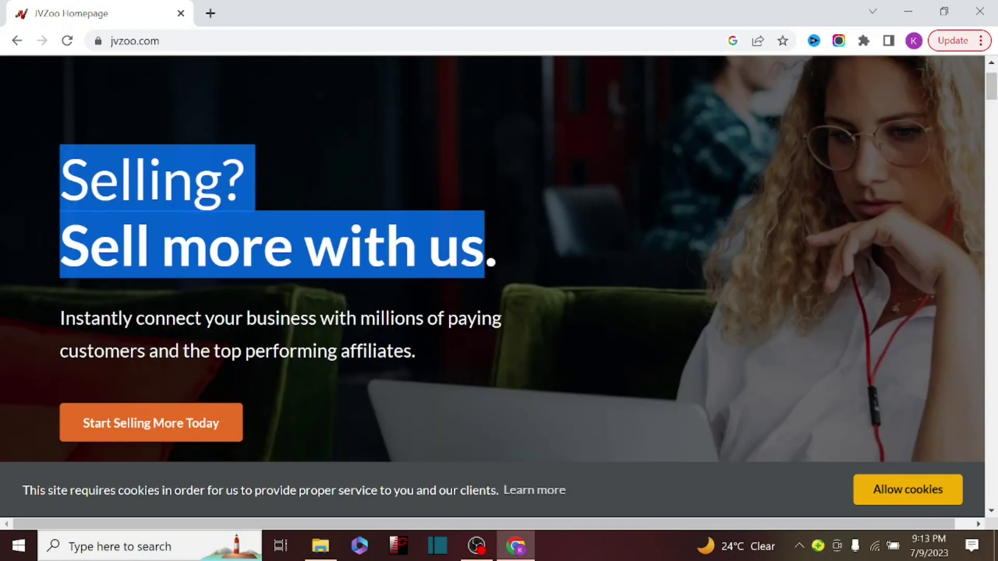
left_click(458, 330)
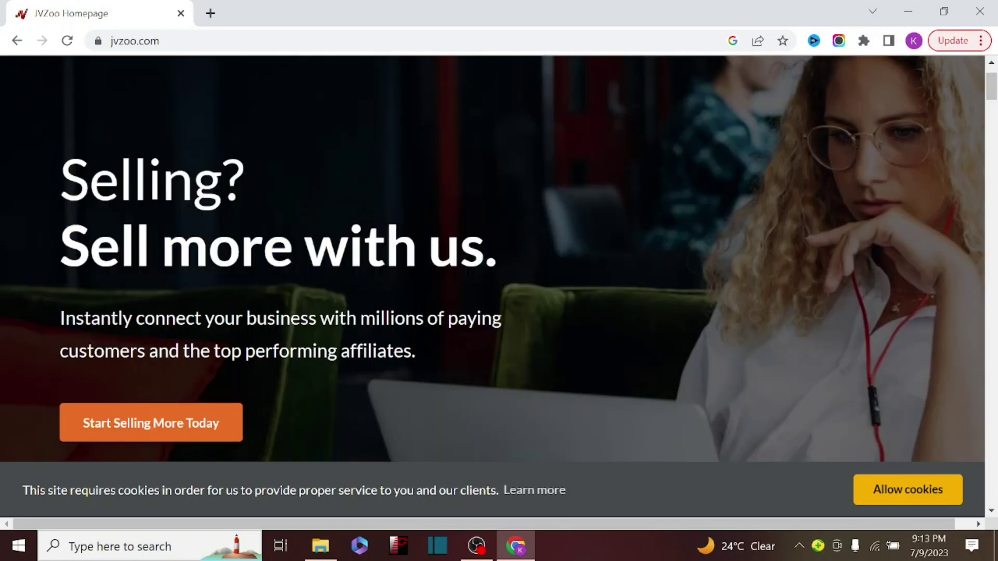
scroll(289, 312, "down", 2)
scroll(292, 309, "up", 1)
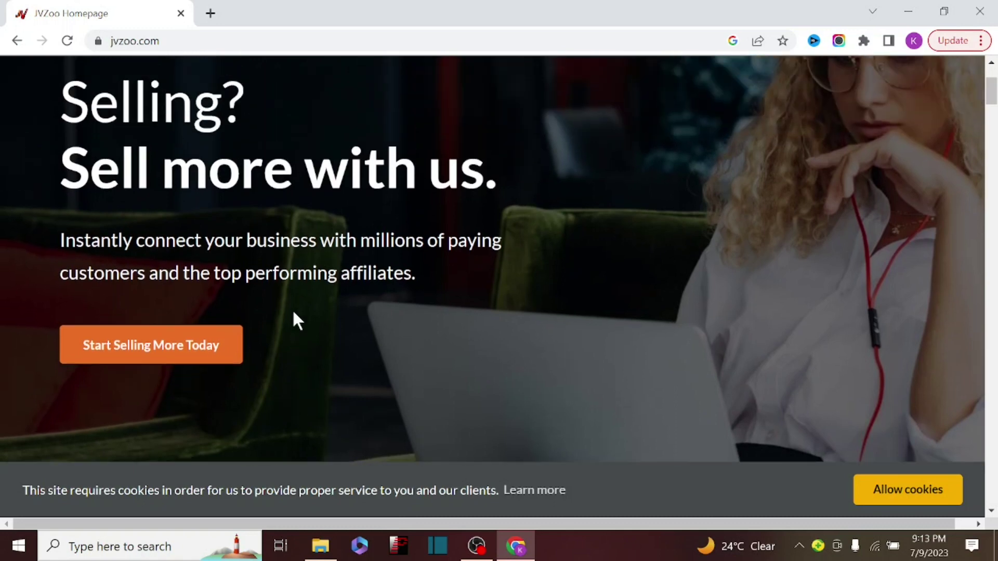
scroll(294, 315, "down", 1)
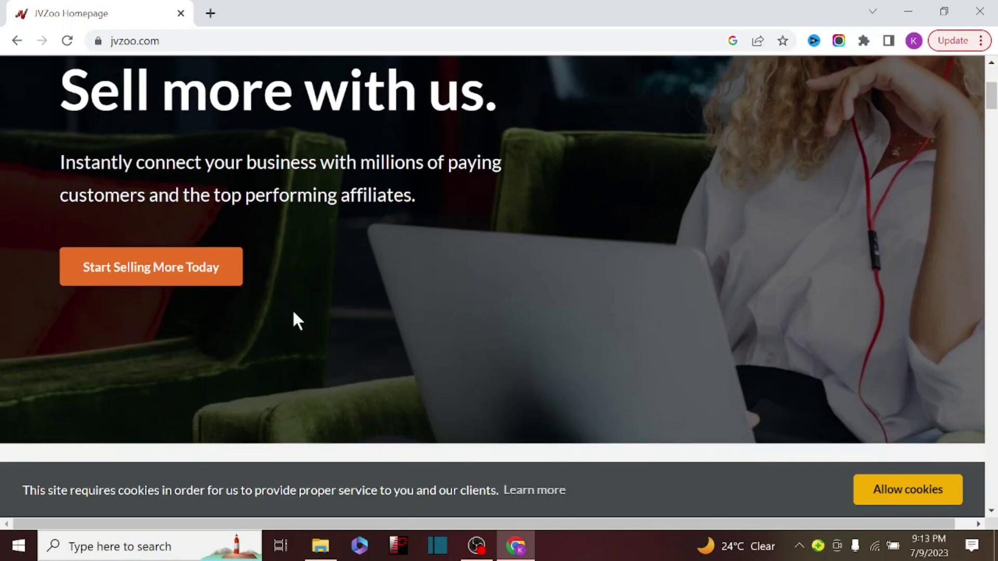
scroll(293, 312, "up", 1)
scroll(293, 312, "down", 4)
scroll(297, 318, "down", 2)
scroll(296, 314, "up", 2)
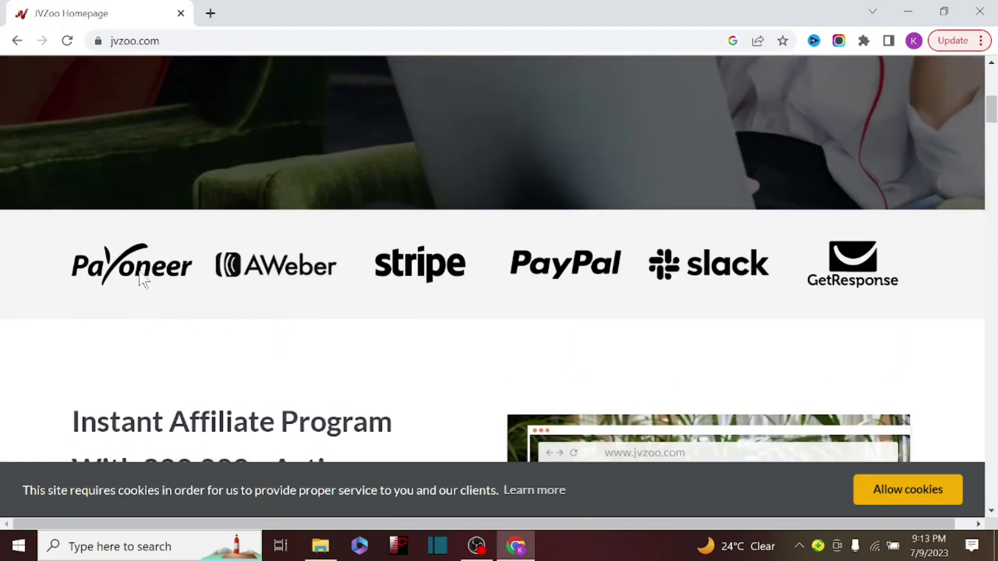
scroll(548, 291, "down", 5)
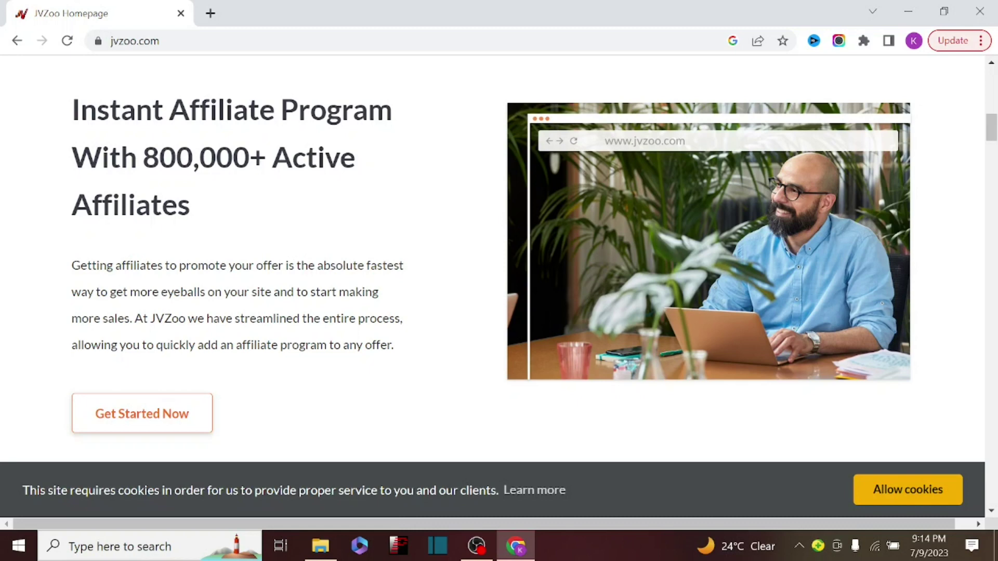
left_click_drag(144, 157, 196, 196)
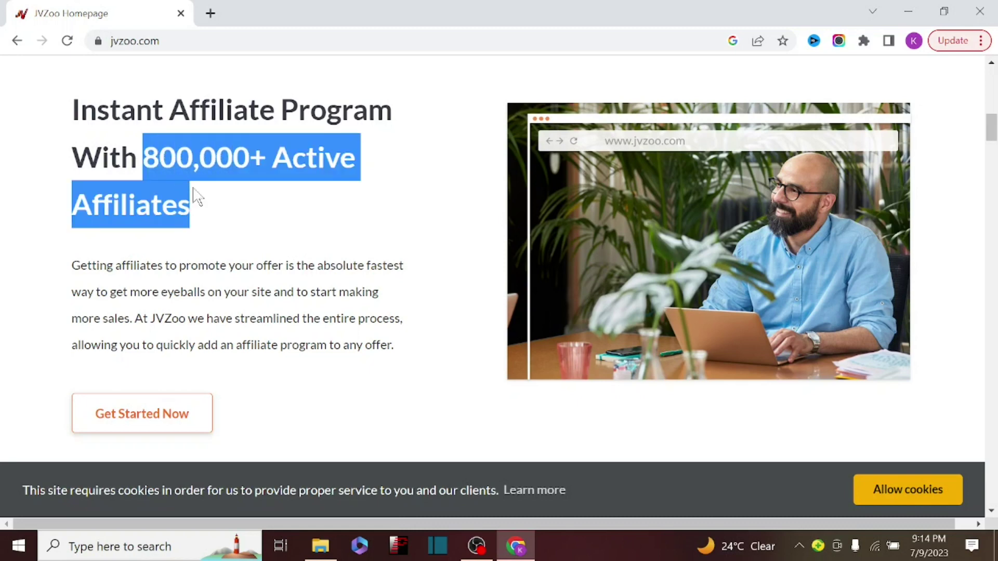
scroll(216, 217, "down", 1)
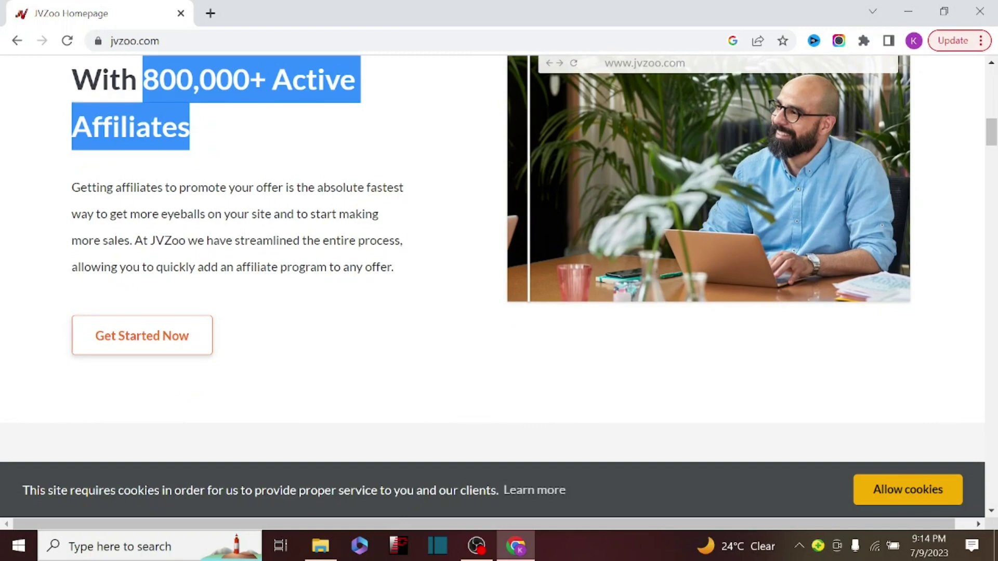
scroll(248, 225, "down", 3)
Step: Highlight the no-setup-fees, pay-only-when-you-profit and free-for-affiliates lines on the homepage
scroll(248, 226, "down", 3)
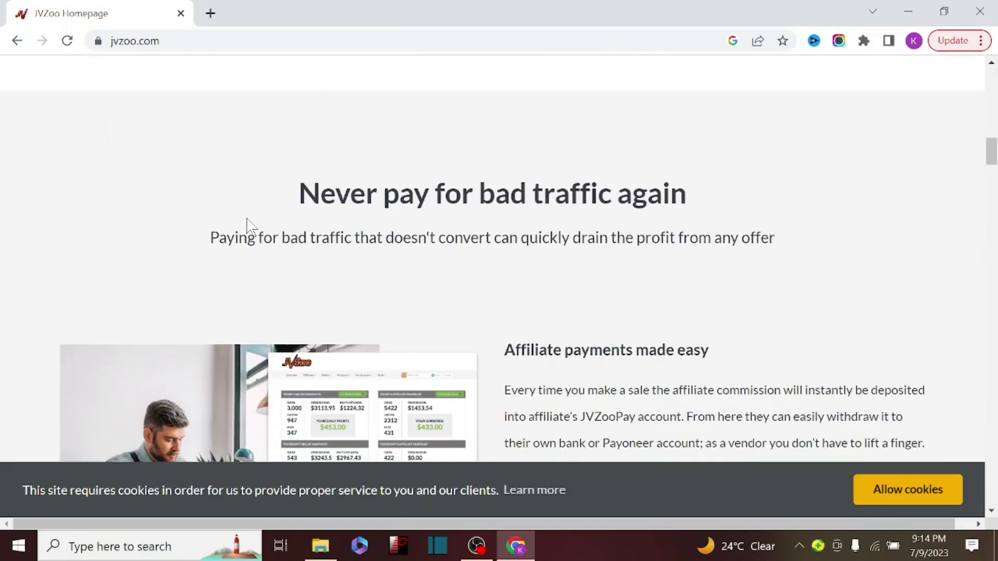
scroll(248, 225, "down", 5)
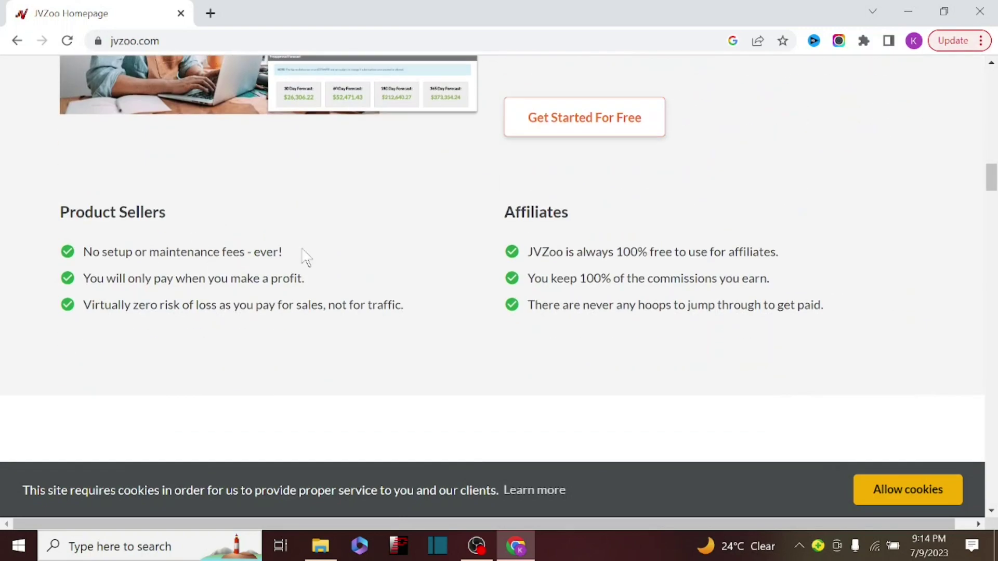
left_click_drag(302, 252, 100, 252)
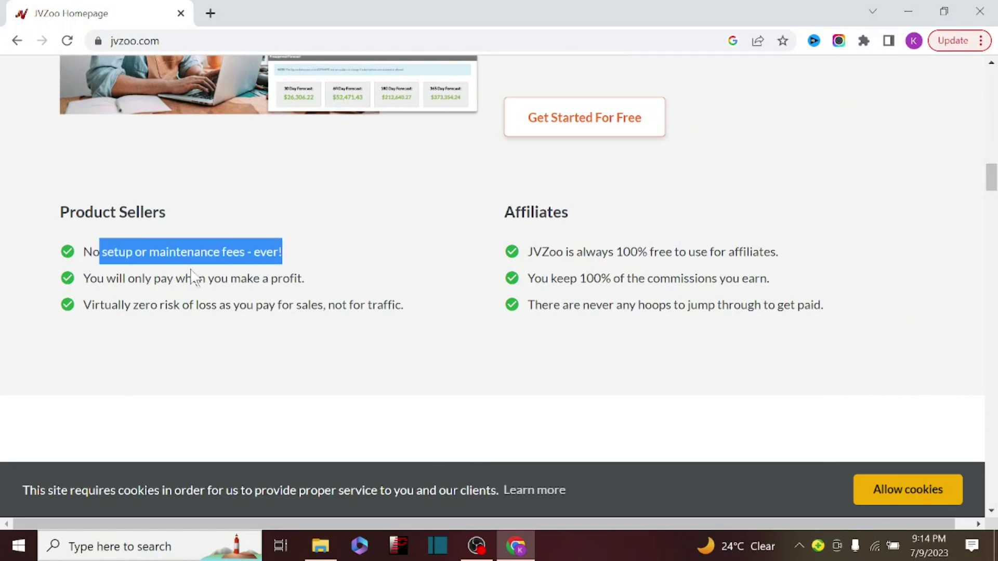
left_click_drag(305, 278, 192, 279)
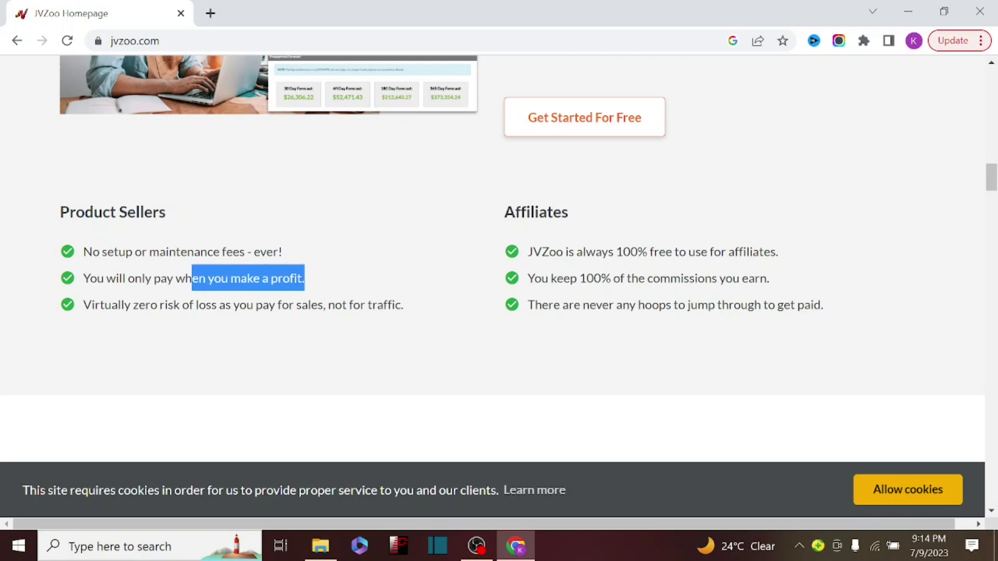
left_click_drag(793, 262, 517, 265)
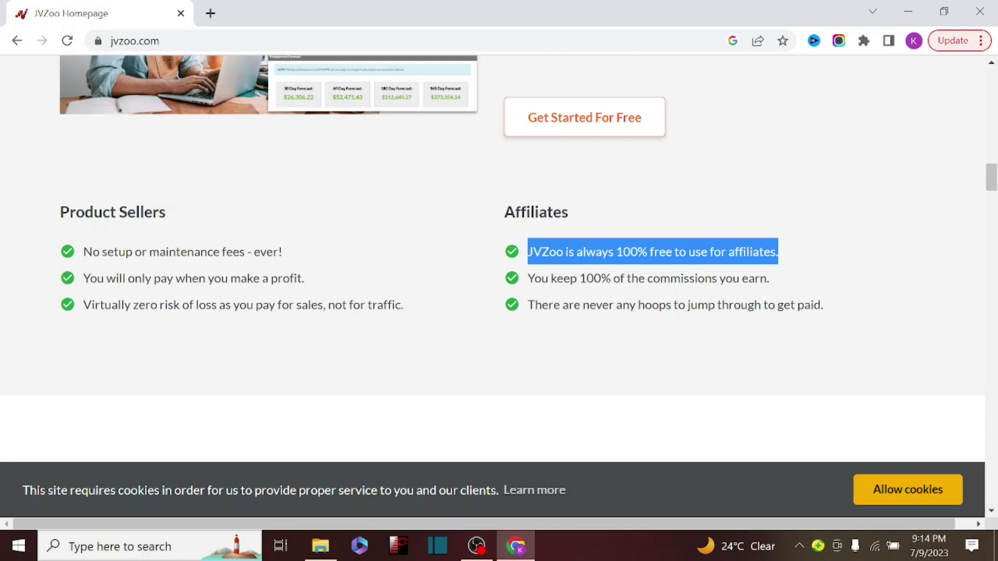
scroll(492, 260, "down", 2)
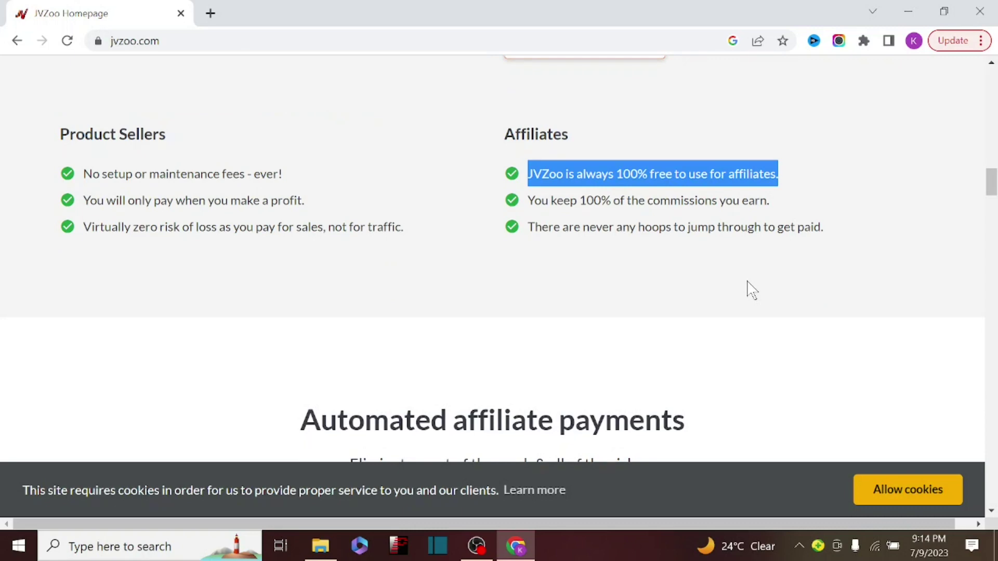
scroll(750, 290, "up", 15)
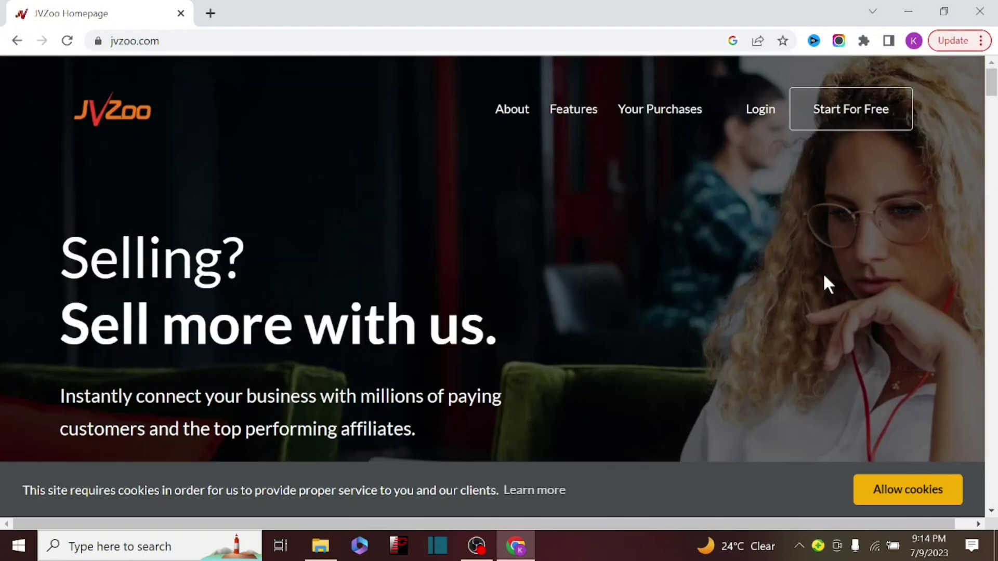
Step: Open the free account registration form and move through its email and password fields
left_click(841, 124)
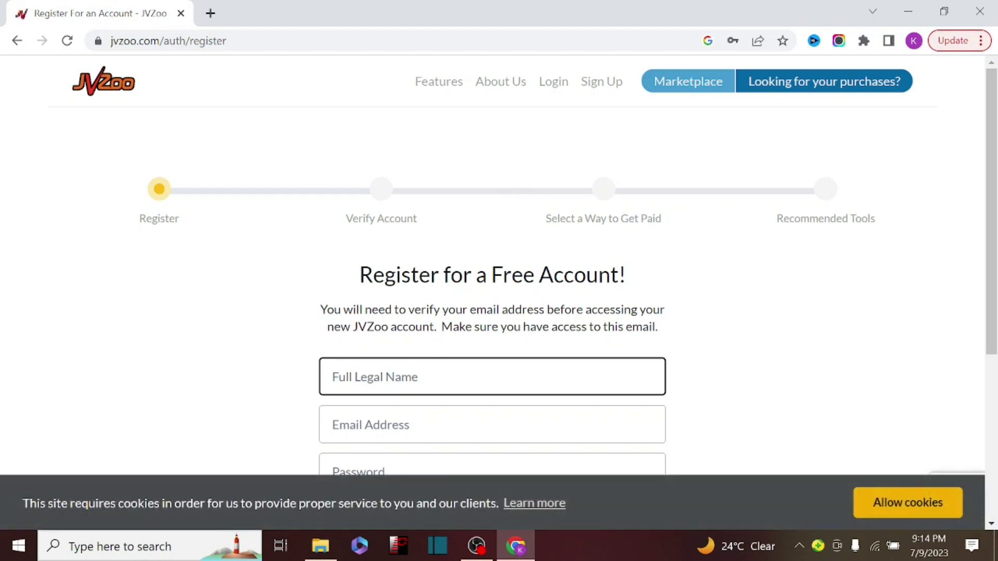
scroll(492, 292, "down", 3)
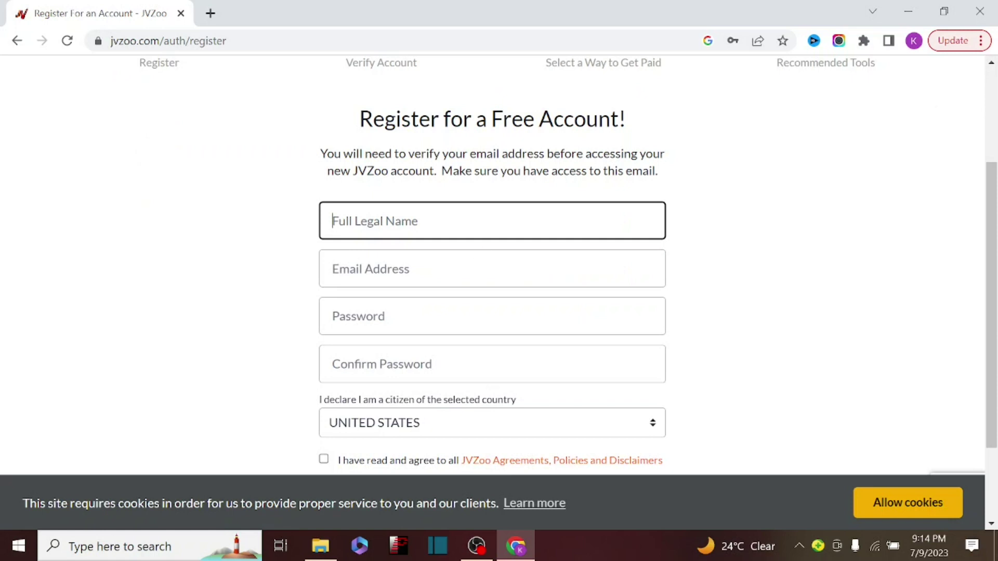
left_click(332, 268)
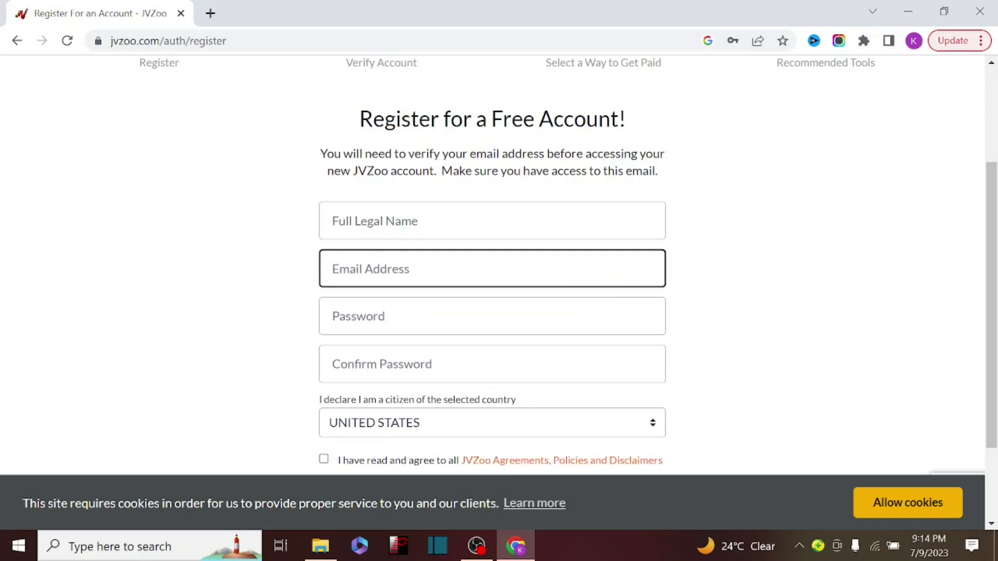
left_click(359, 316)
left_click(382, 364)
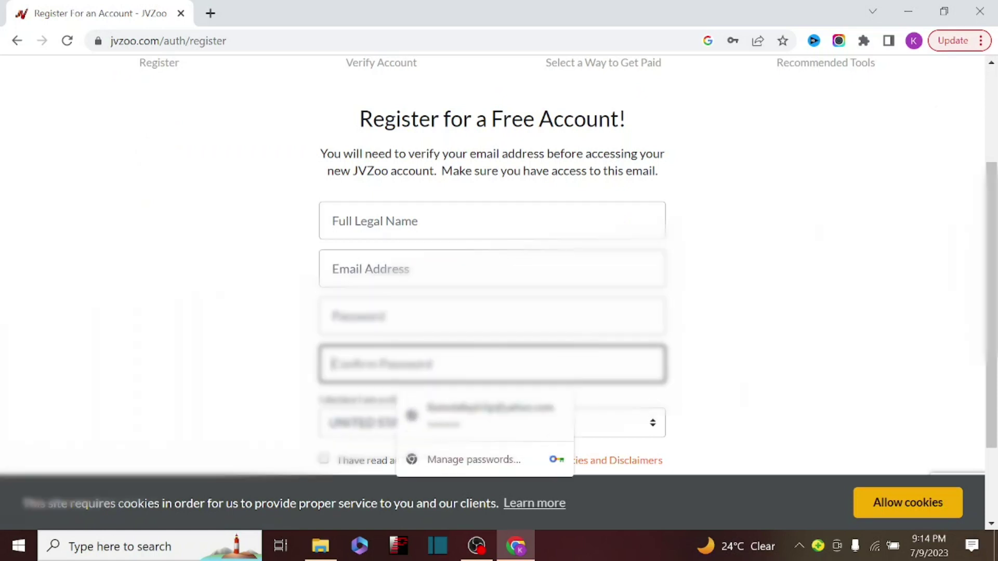
scroll(406, 323, "down", 2)
Step: Choose NIGERIA as the declared citizenship country
left_click(401, 310)
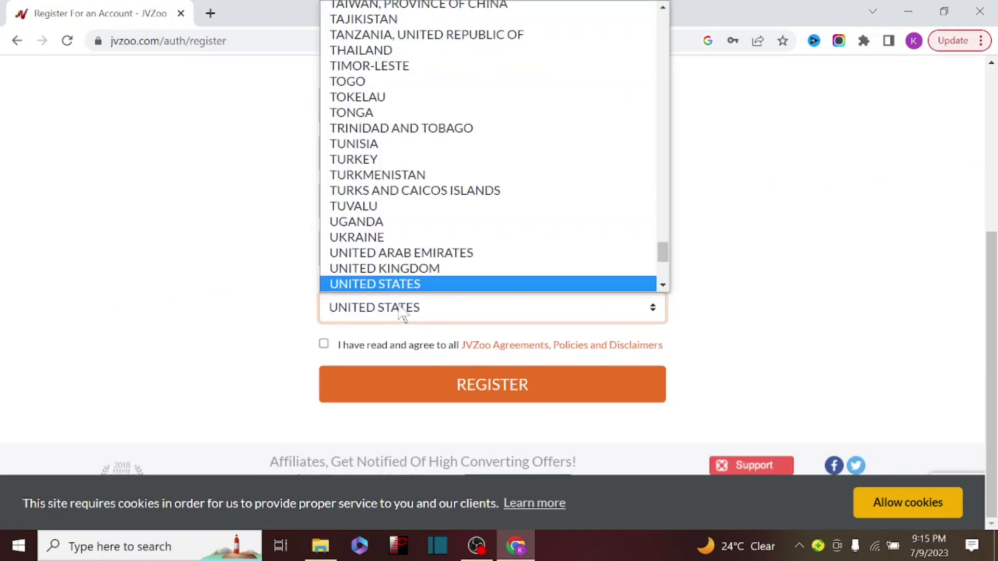
scroll(389, 67, "down", 5)
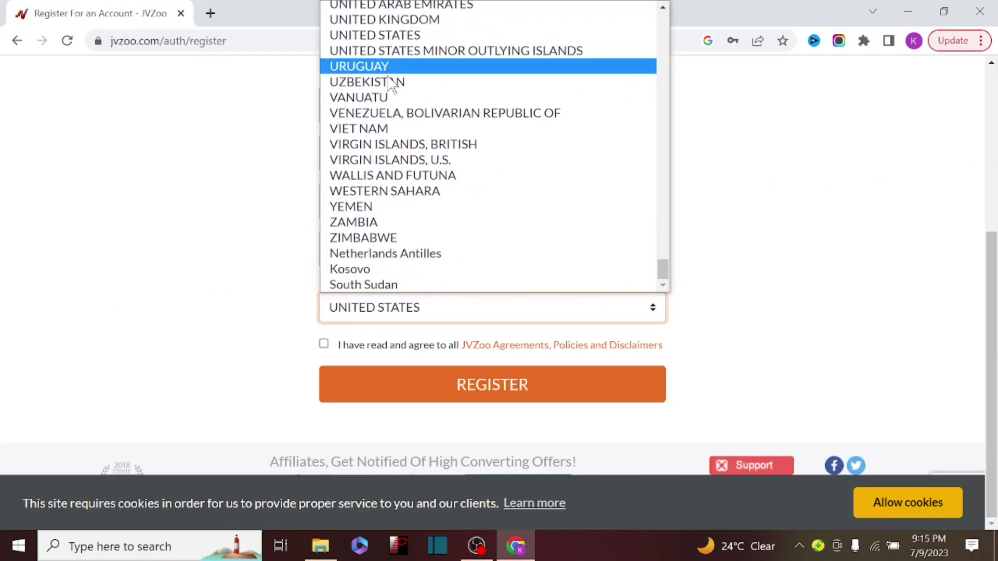
scroll(364, 192, "up", 20)
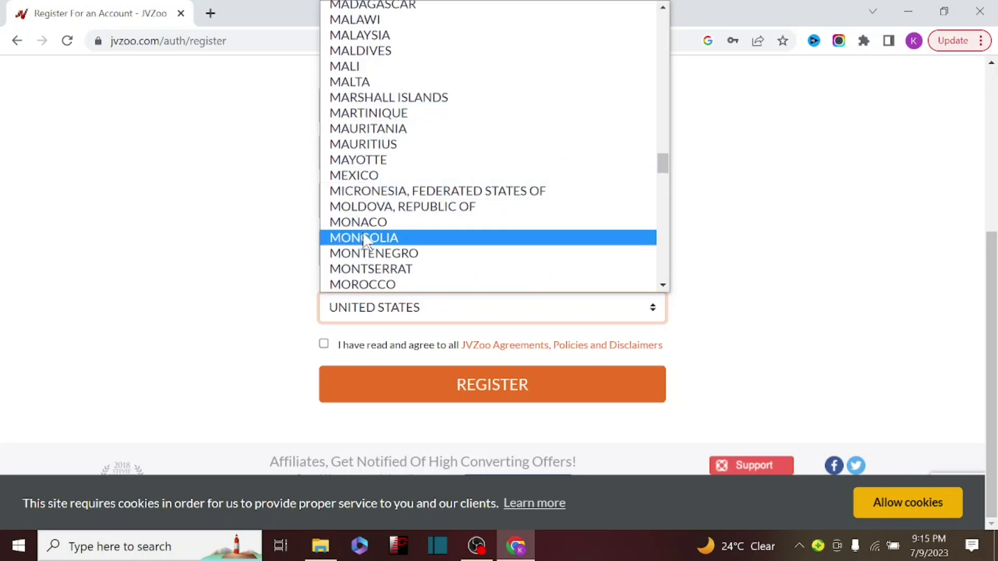
scroll(367, 234, "down", 3)
scroll(367, 192, "down", 3)
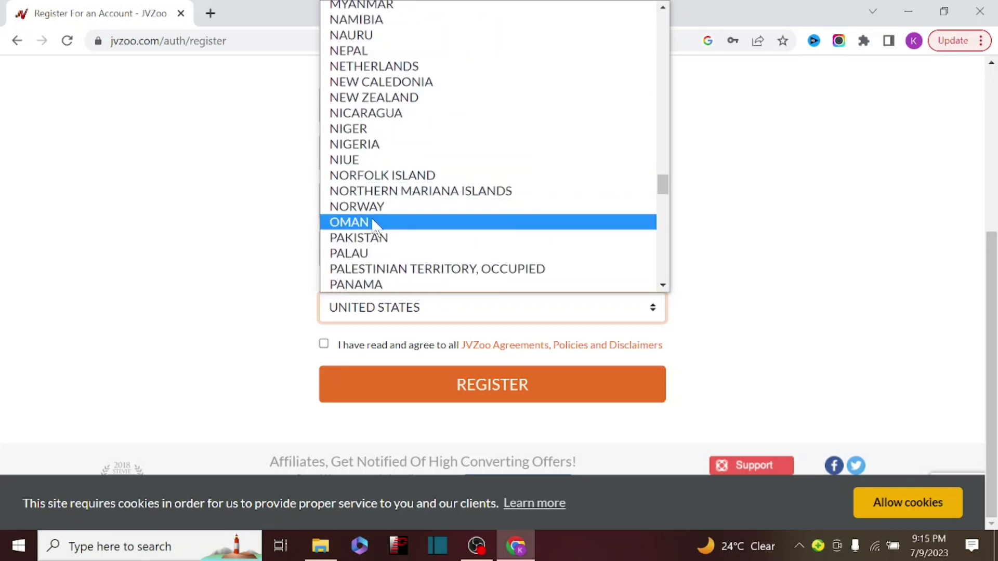
left_click(372, 144)
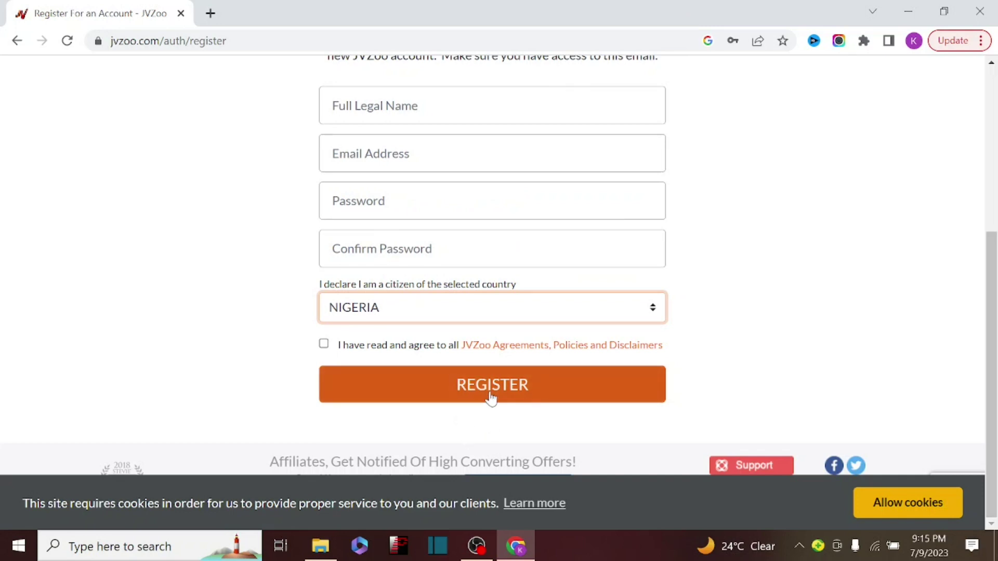
scroll(492, 398, "up", 5)
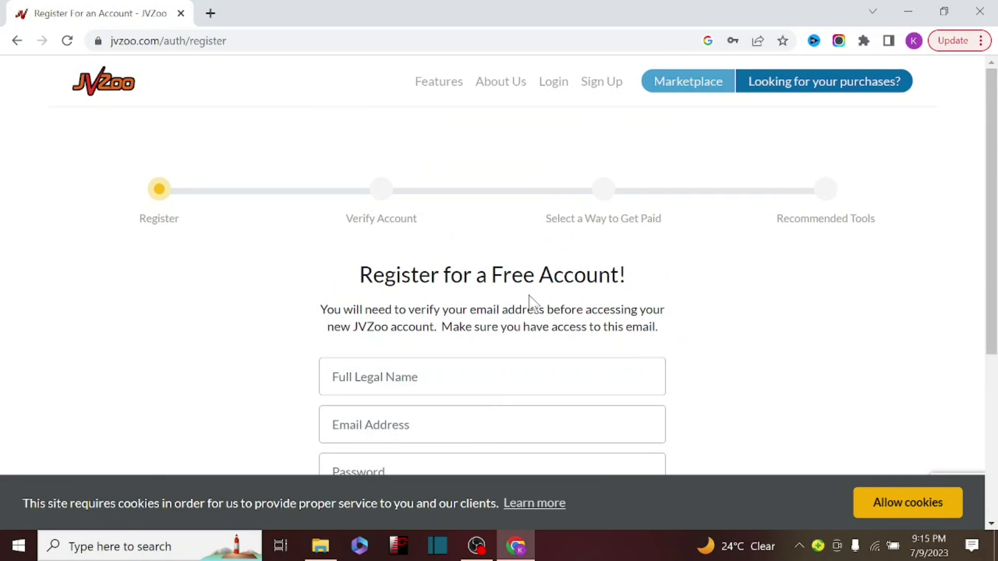
scroll(503, 311, "down", 3)
scroll(503, 311, "up", 3)
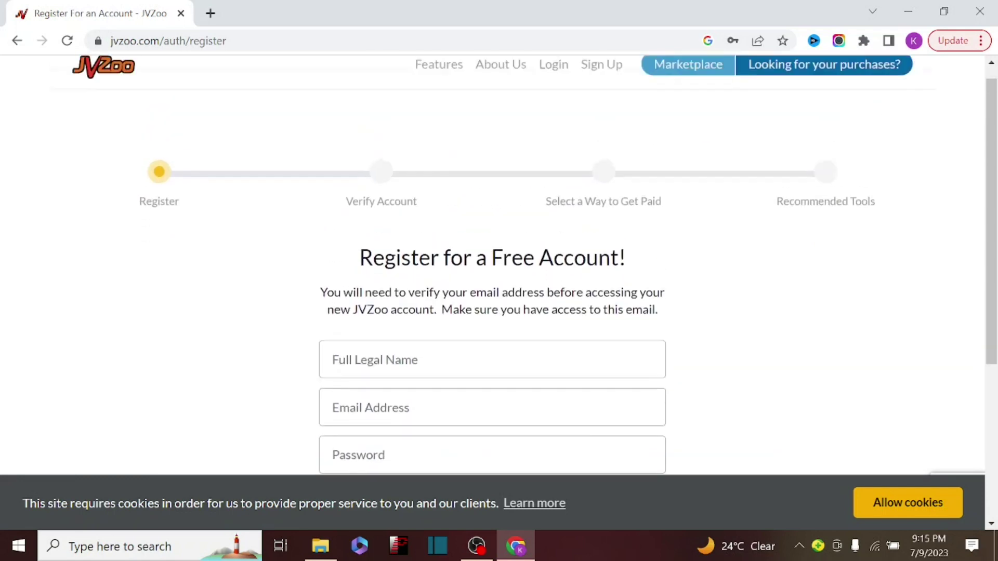
scroll(503, 310, "down", 4)
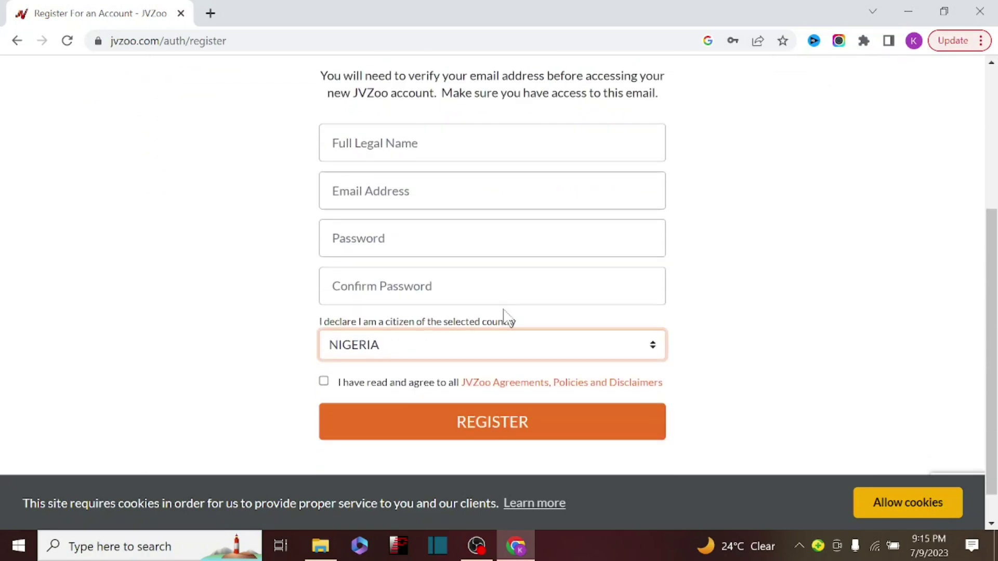
scroll(504, 311, "up", 5)
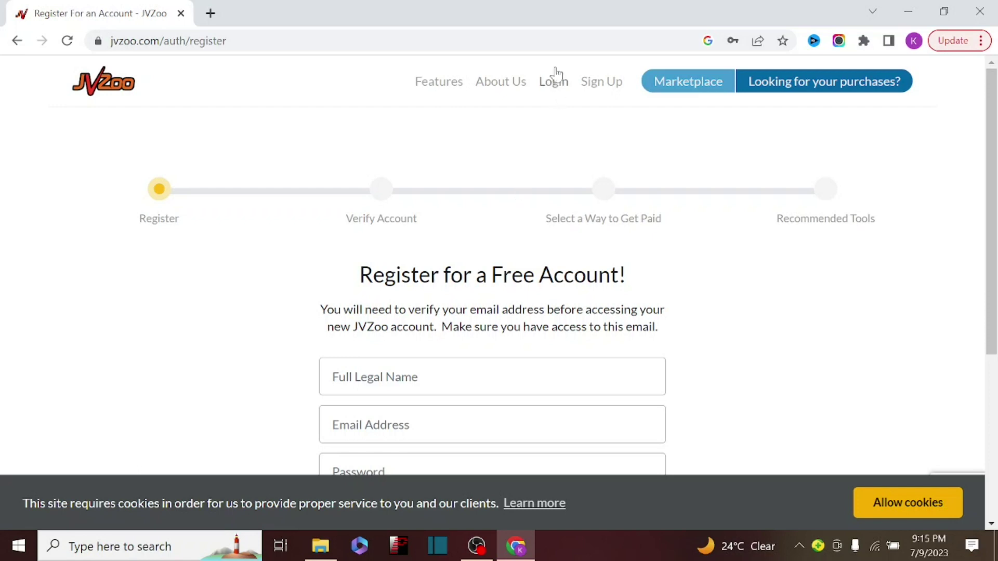
Step: Sign in with the saved credentials and expand the Affiliates sidebar menu
left_click(548, 86)
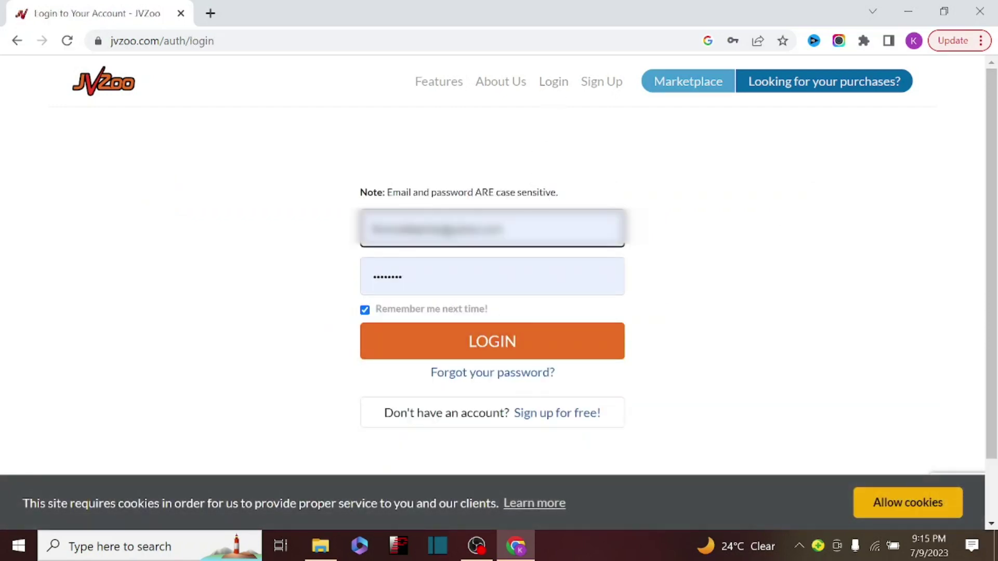
left_click(491, 352)
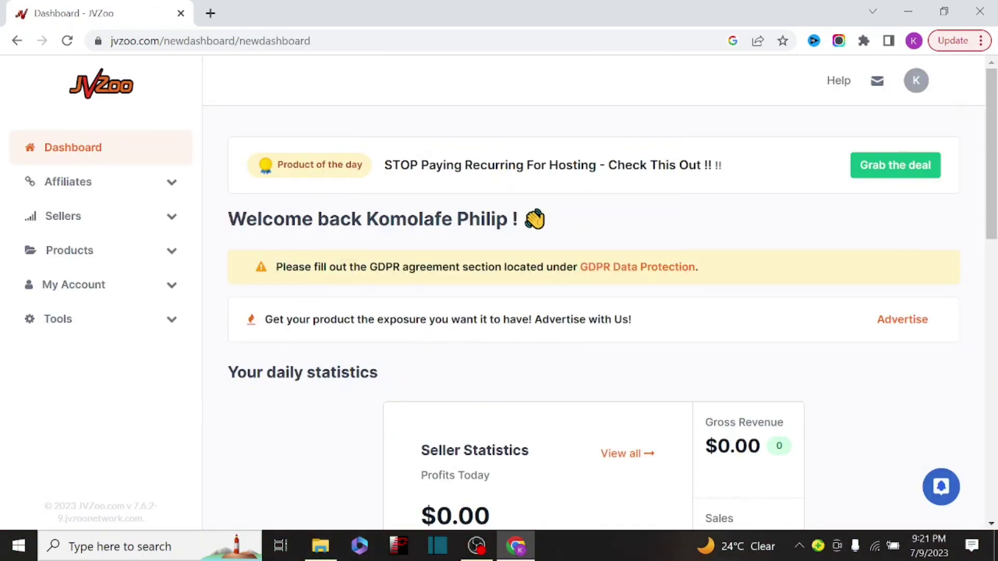
left_click(169, 187)
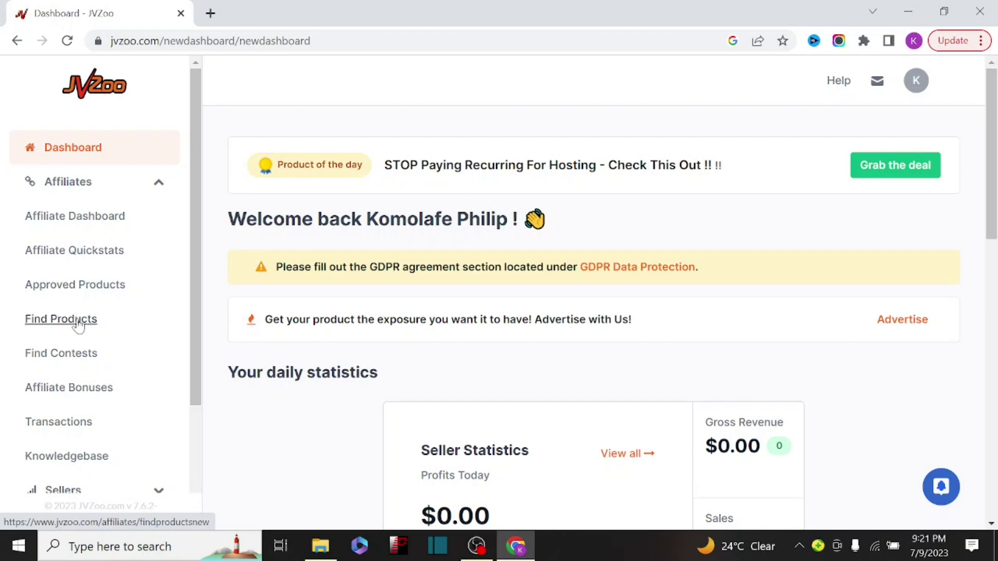
left_click(76, 321)
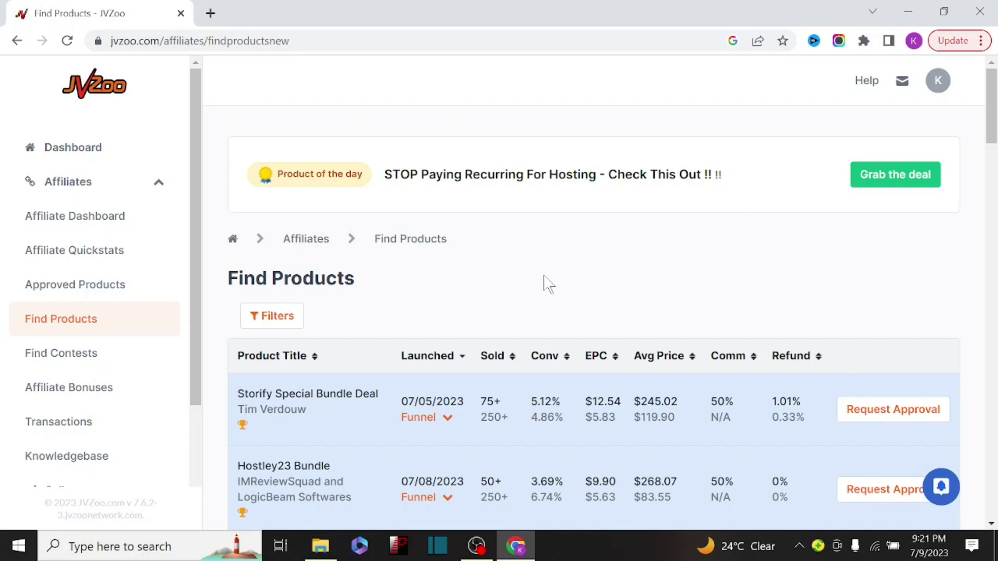
scroll(544, 276, "down", 1)
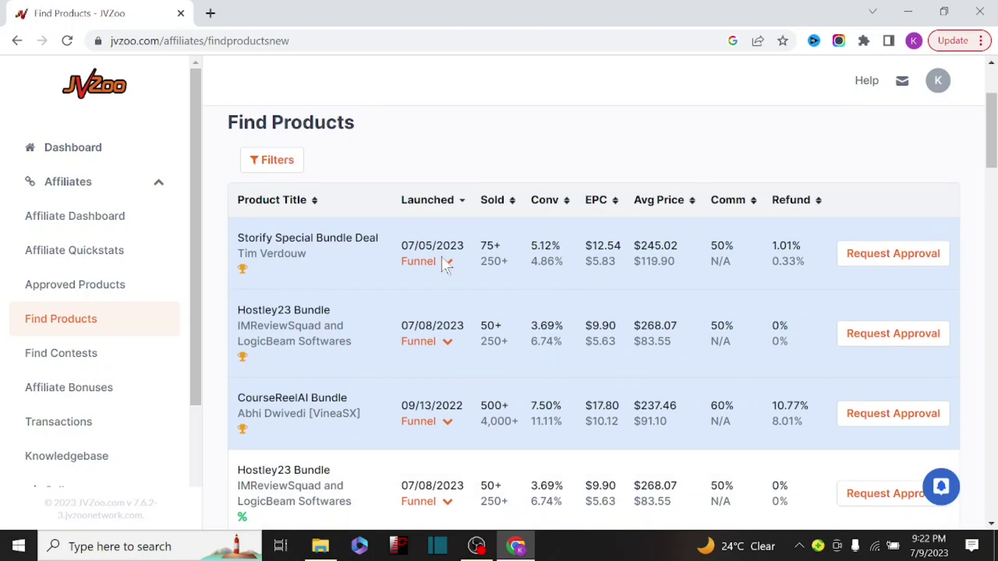
scroll(391, 267, "down", 2)
scroll(391, 271, "down", 20)
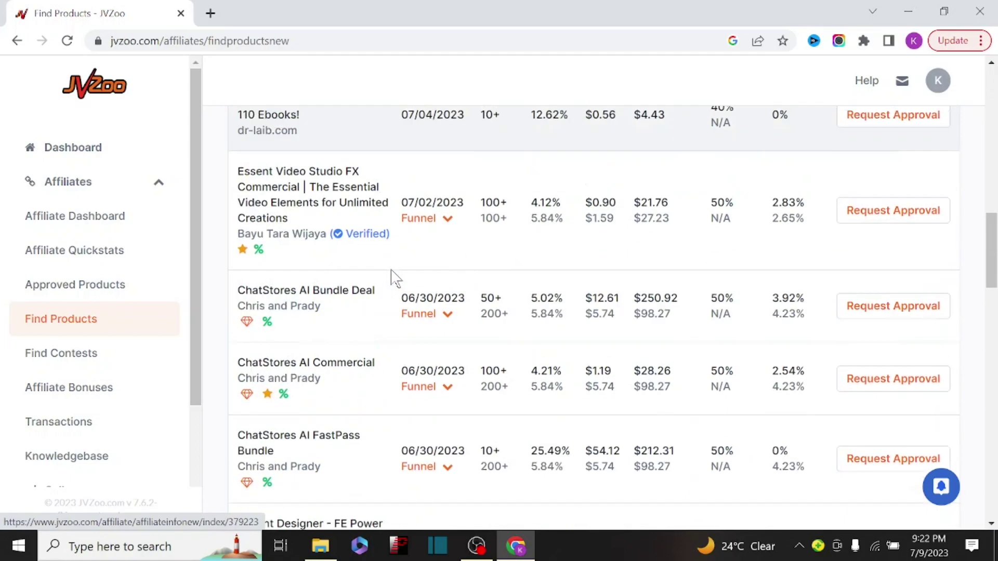
scroll(390, 299, "down", 4)
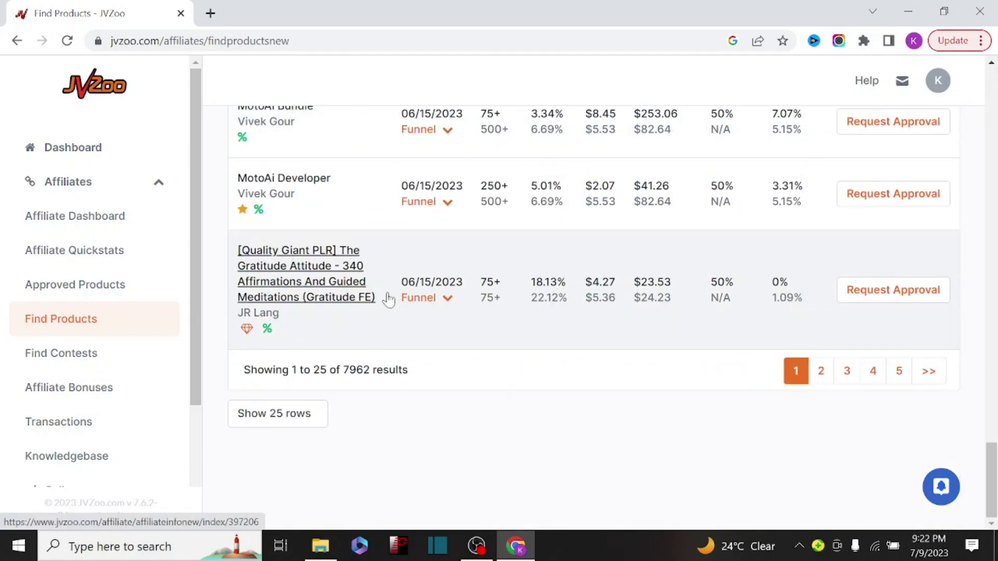
scroll(390, 300, "up", 15)
scroll(389, 300, "up", 18)
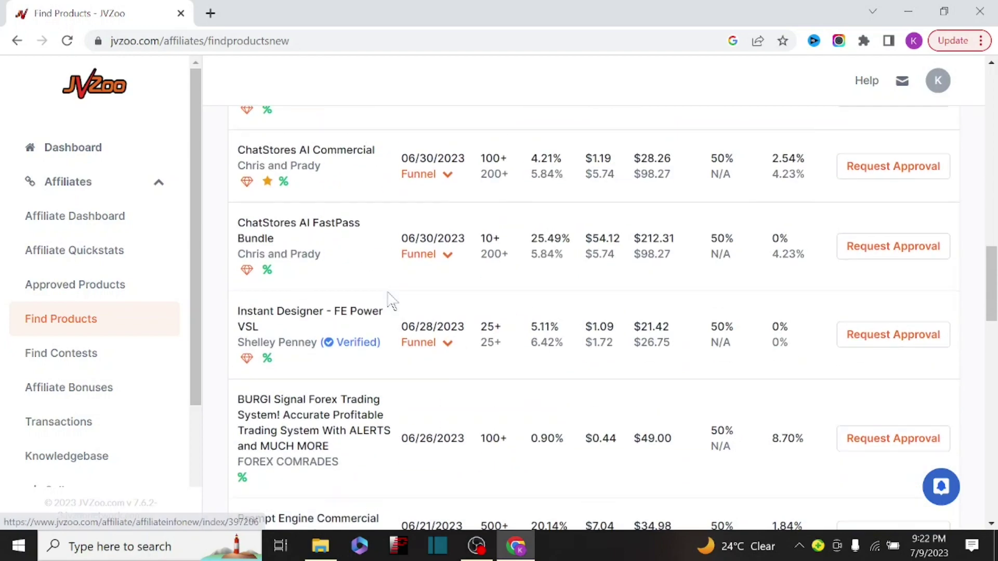
scroll(391, 301, "up", 6)
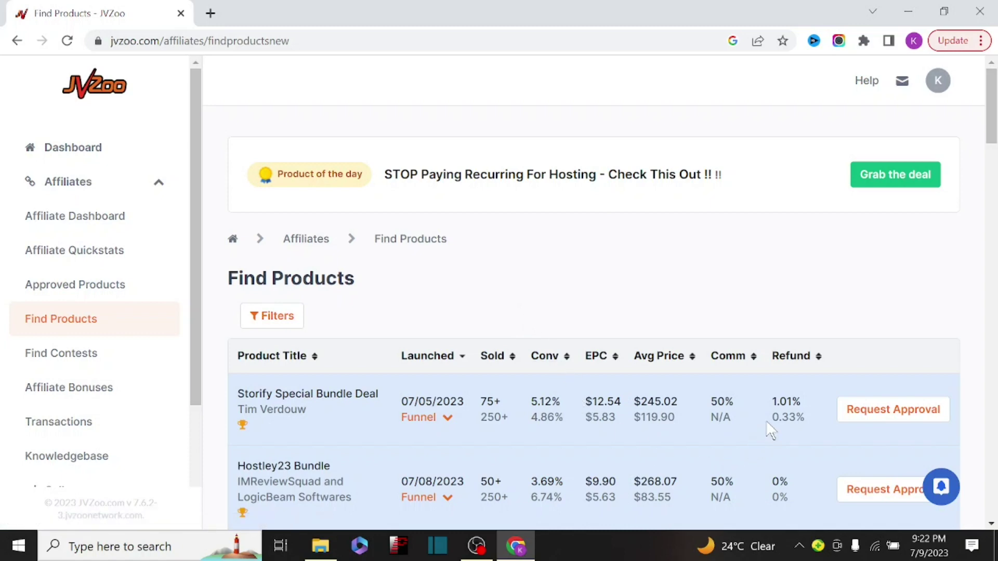
left_click_drag(803, 403, 655, 402)
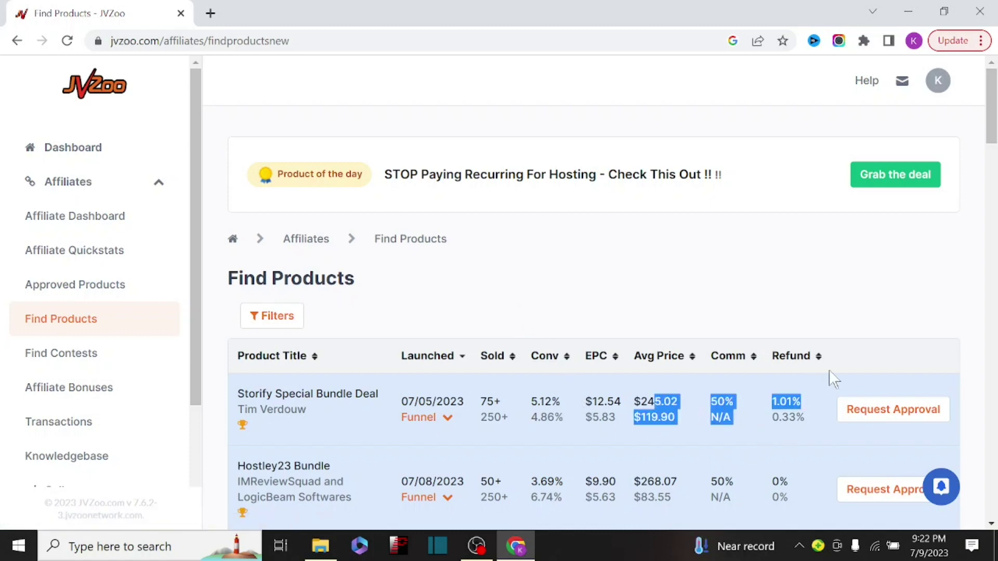
left_click(862, 348)
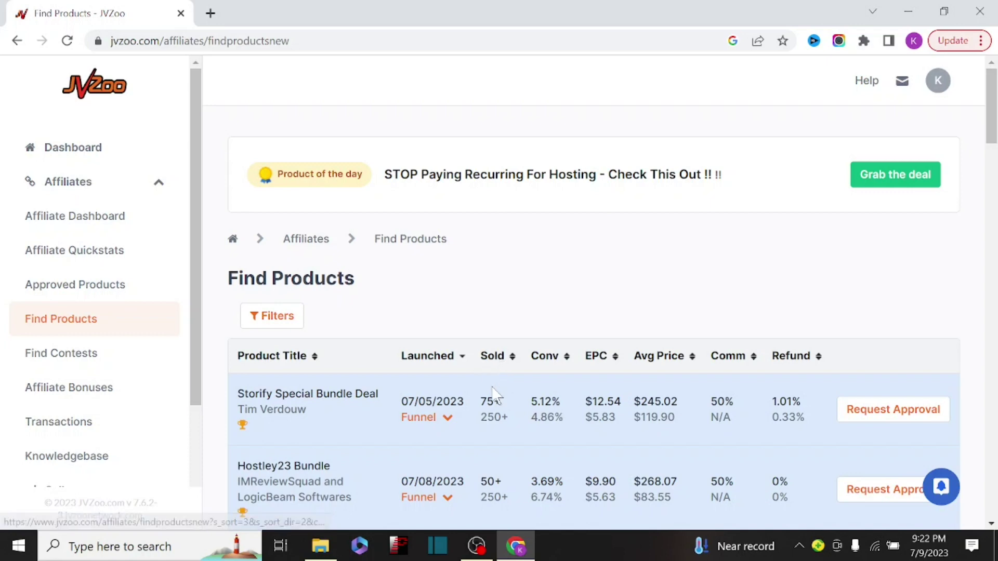
scroll(492, 379, "down", 5)
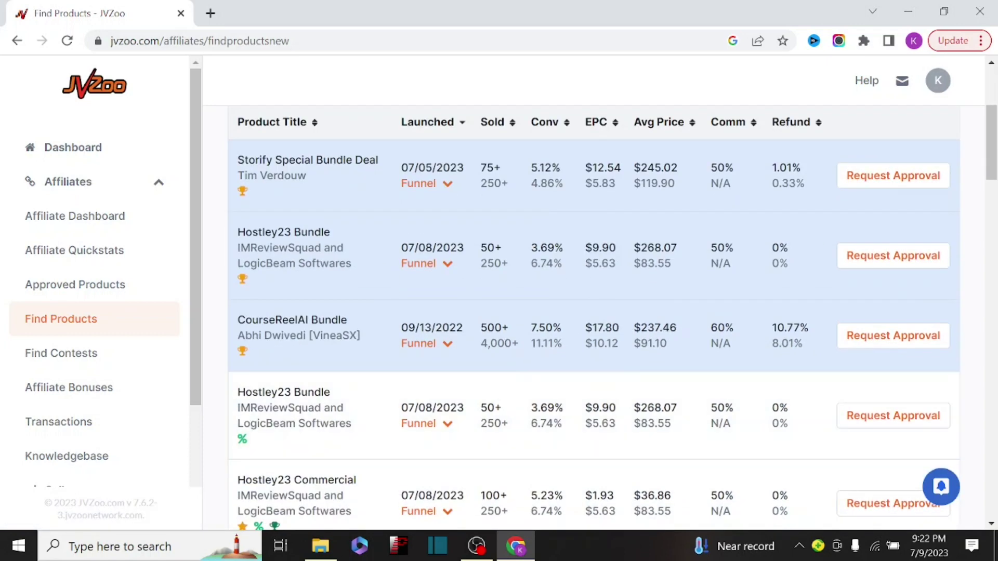
scroll(494, 334, "down", 1)
scroll(494, 335, "up", 4)
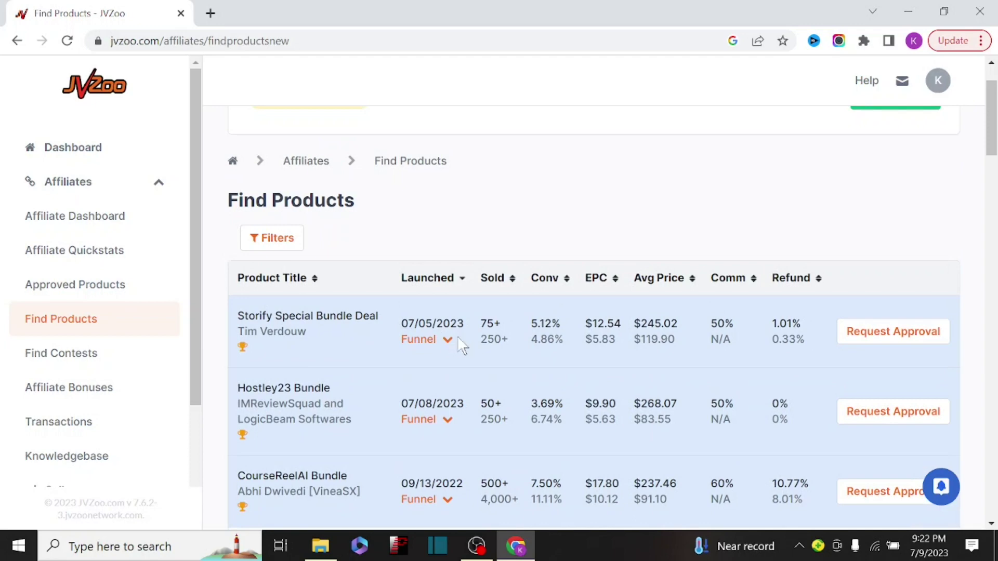
scroll(461, 345, "down", 4)
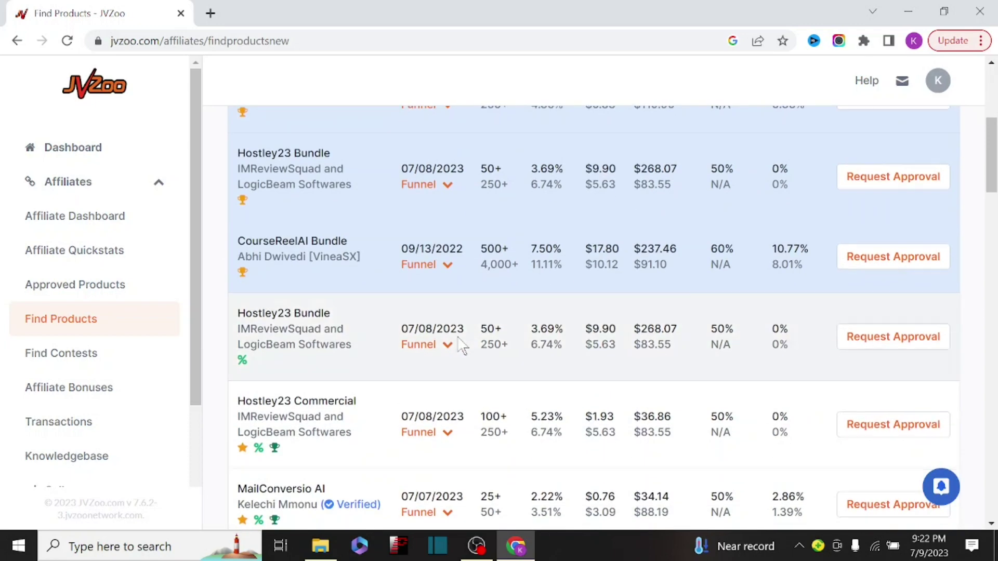
scroll(468, 348, "down", 2)
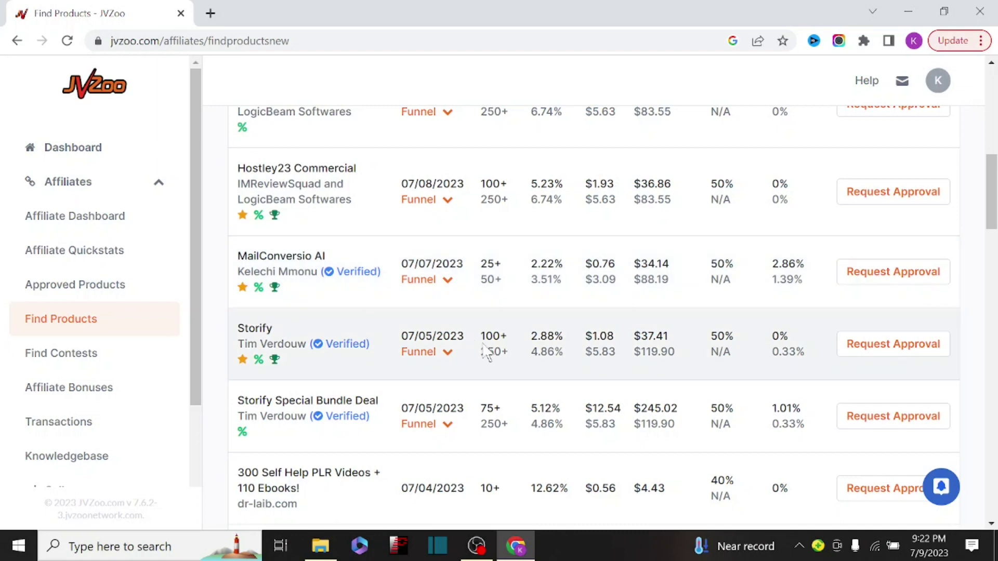
scroll(489, 355, "up", 4)
scroll(487, 352, "up", 6)
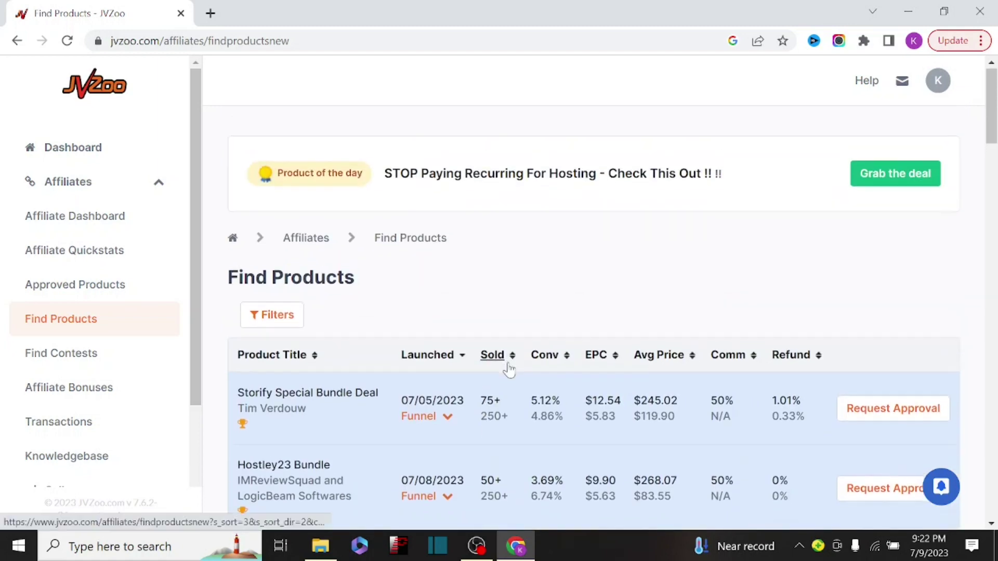
scroll(515, 366, "down", 2)
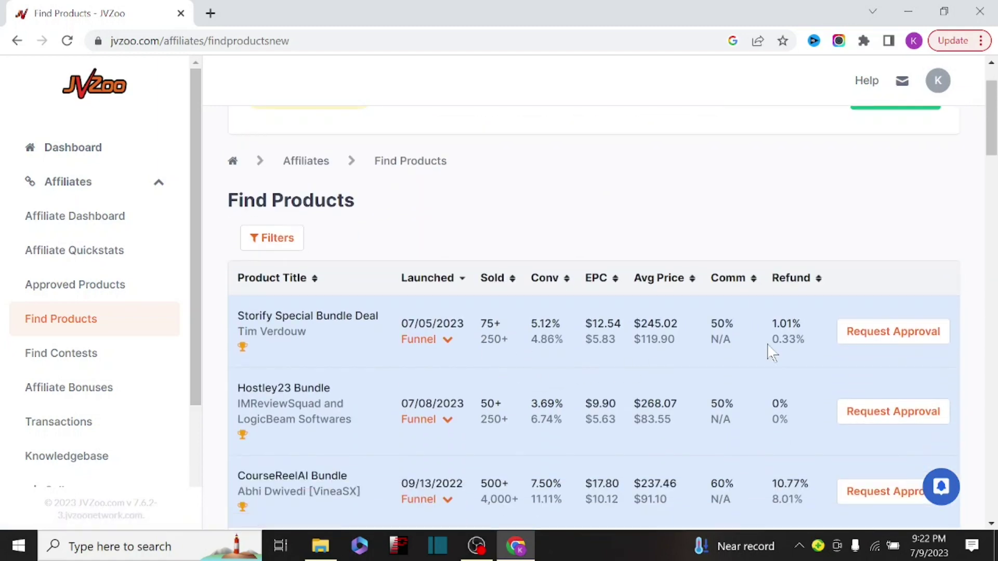
left_click_drag(800, 347, 772, 325)
left_click(785, 354)
scroll(785, 354, "down", 3)
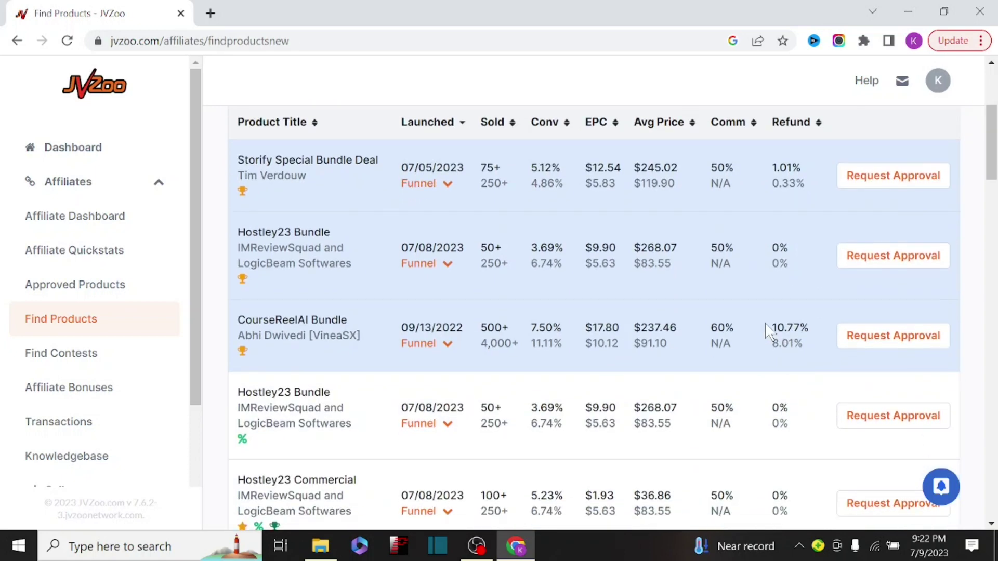
left_click_drag(769, 330, 794, 344)
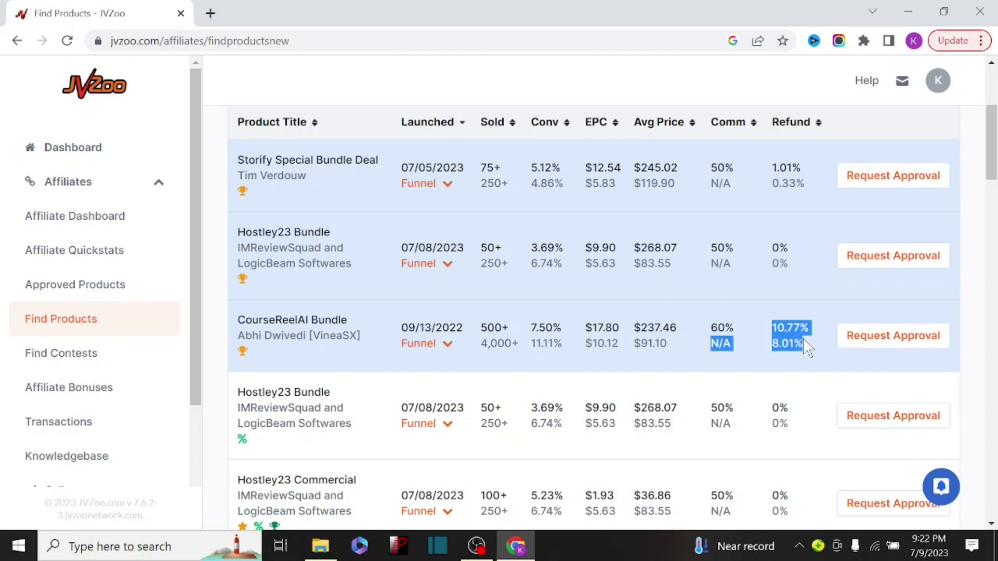
left_click(815, 372)
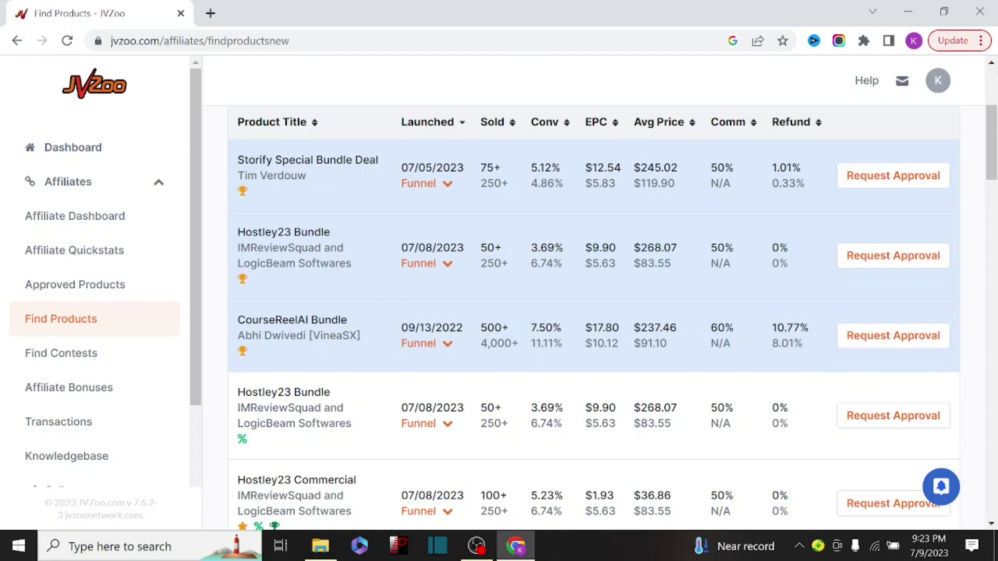
triple_click(791, 335)
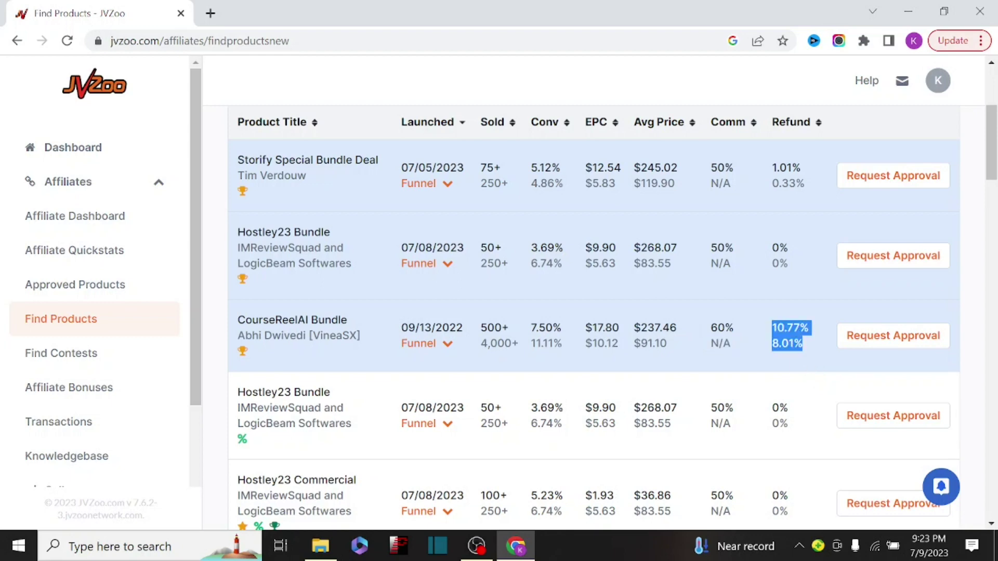
scroll(795, 365, "down", 1)
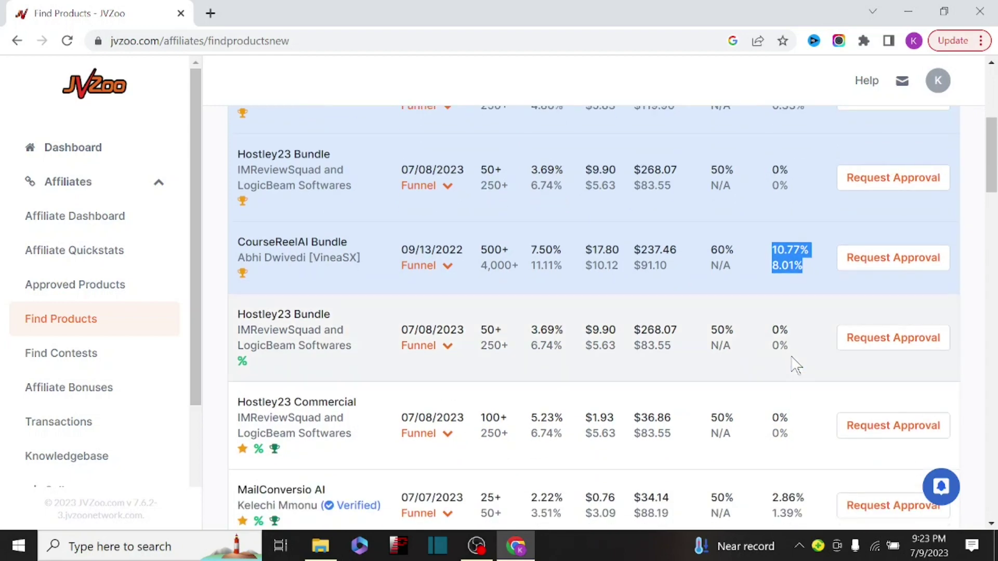
scroll(796, 366, "down", 1)
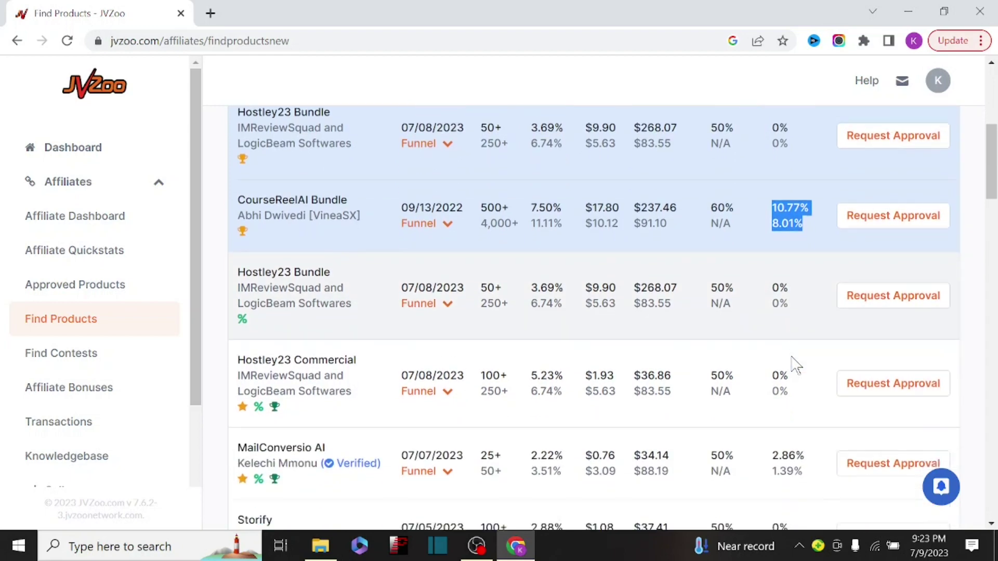
scroll(796, 366, "down", 2)
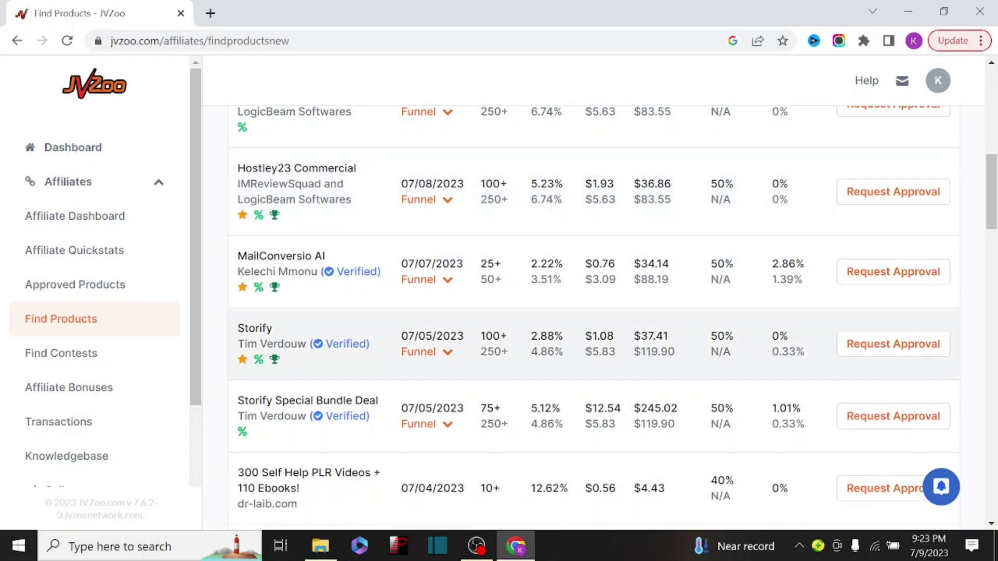
scroll(795, 350, "up", 4)
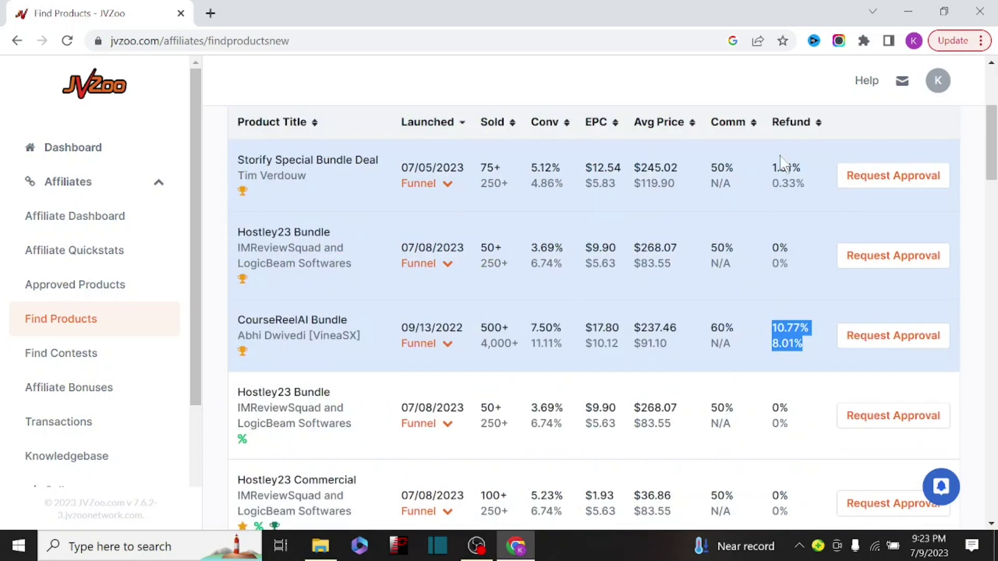
left_click_drag(744, 168, 710, 167)
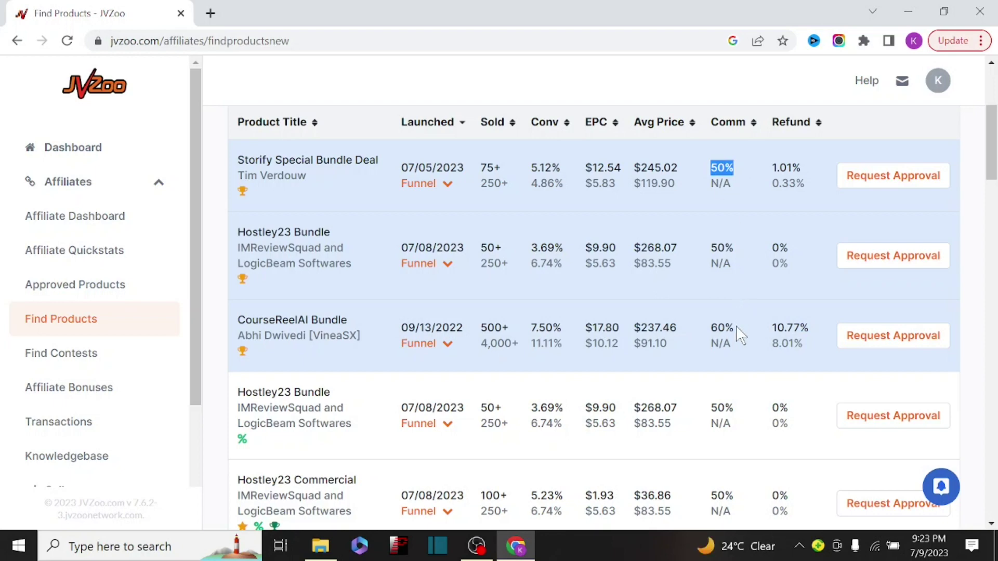
mouse_move(736, 325)
left_mouse_down()
mouse_move(712, 333)
mouse_move(737, 329)
mouse_move(727, 327)
left_mouse_up()
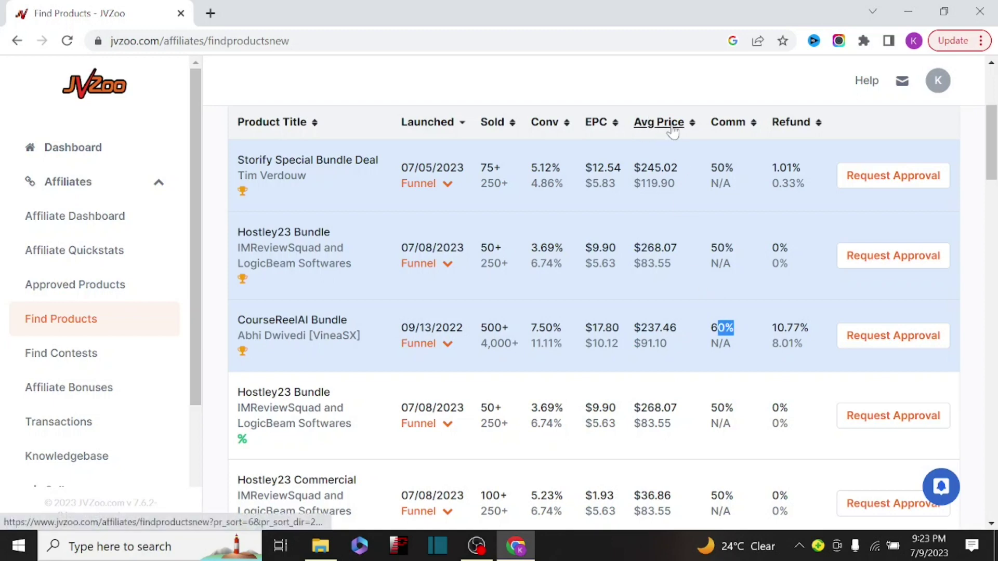
scroll(663, 164, "down", 2)
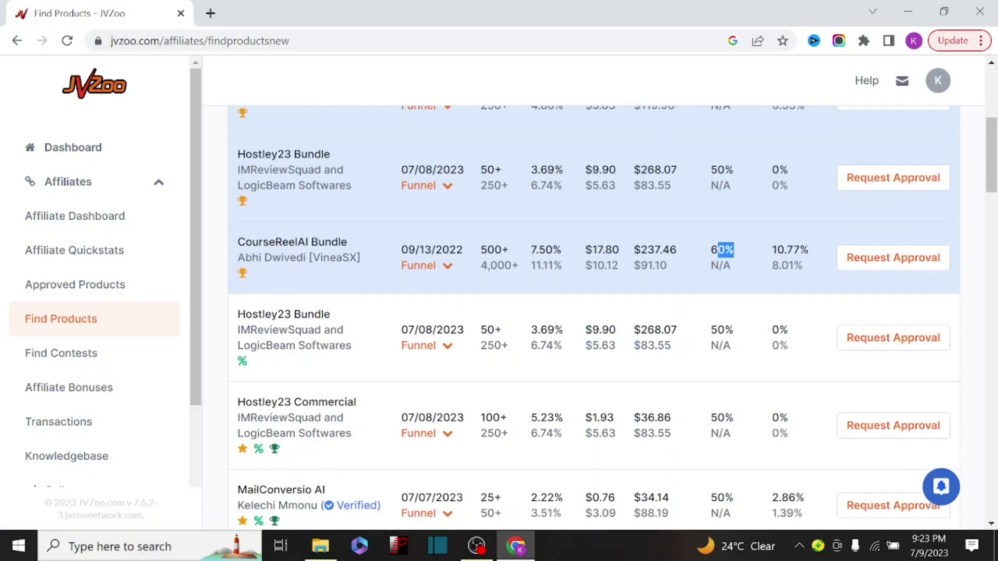
scroll(667, 179, "down", 10)
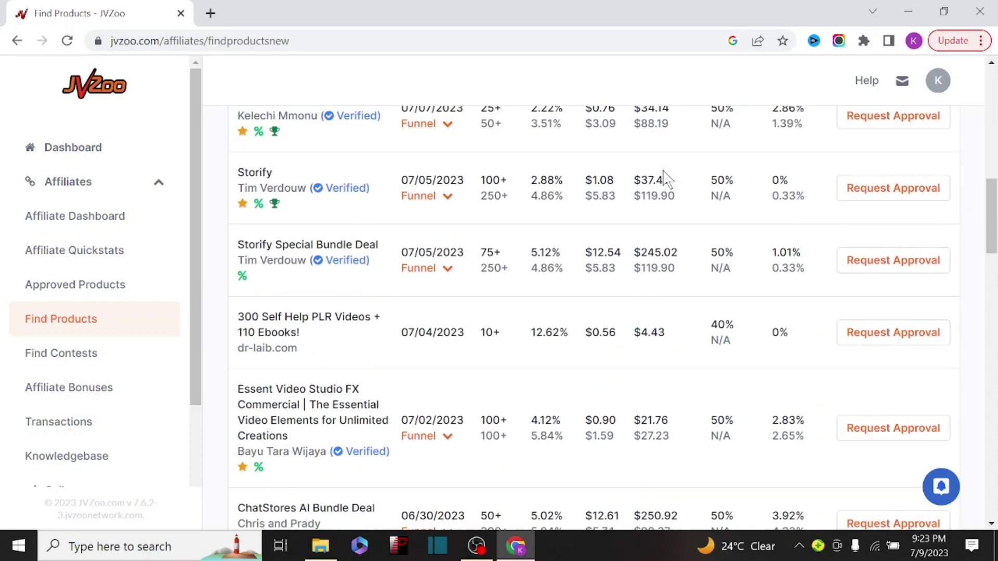
scroll(667, 179, "down", 2)
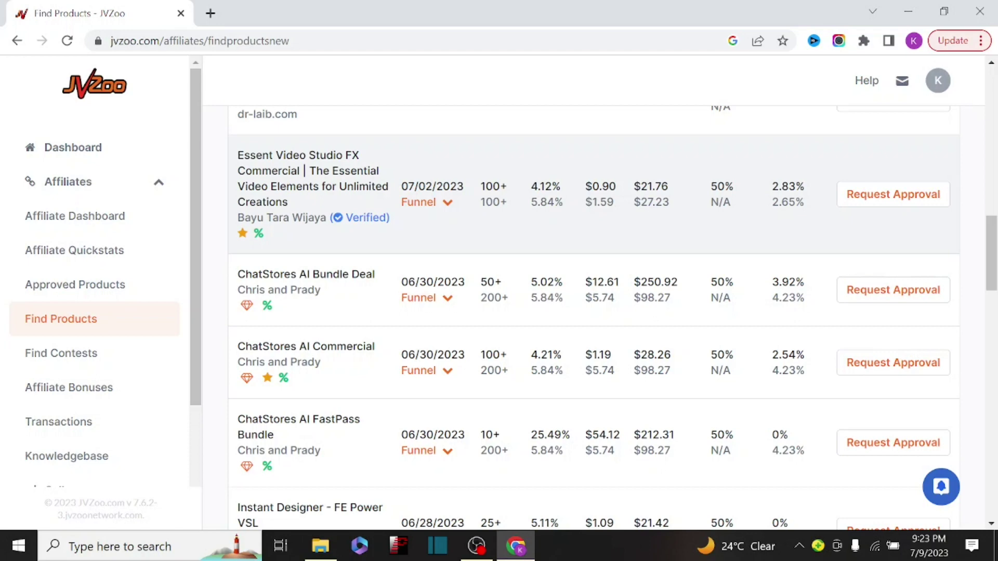
scroll(646, 239, "up", 2)
double_click(654, 264)
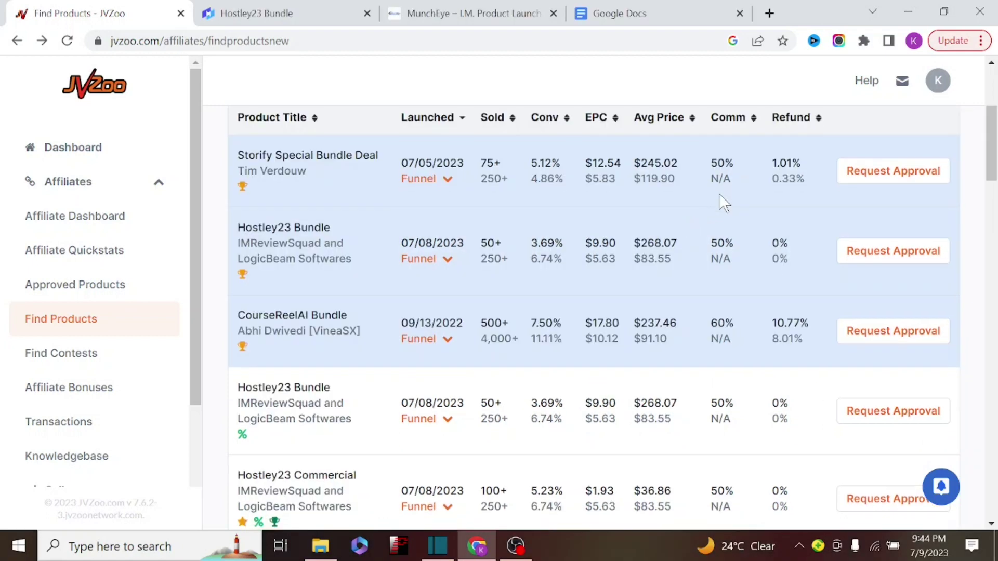
Step: Open the Hostley23 Bundle affiliate information page, then its sales page in a new tab
scroll(724, 202, "down", 4)
scroll(724, 203, "up", 7)
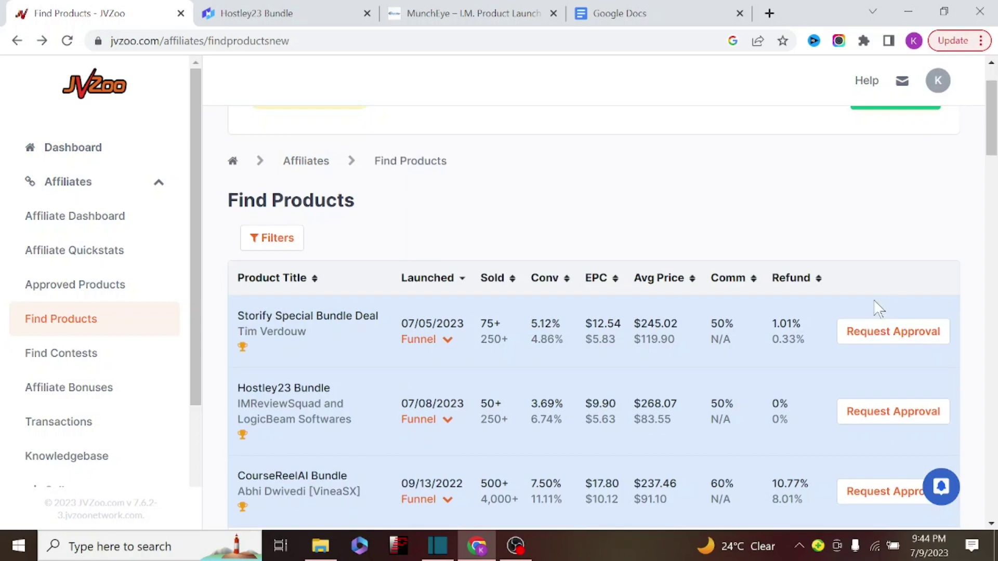
scroll(853, 261, "down", 3)
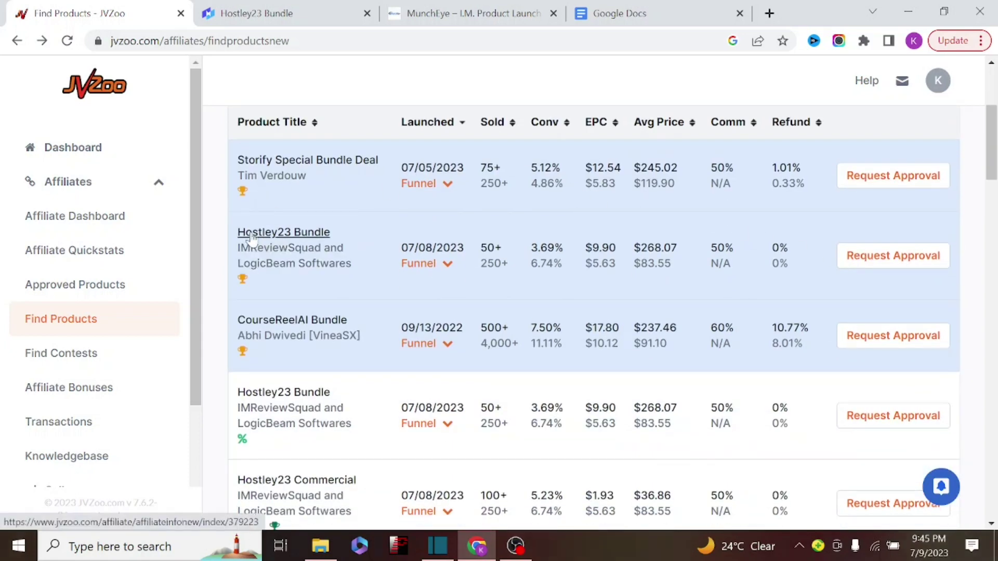
left_click(861, 257)
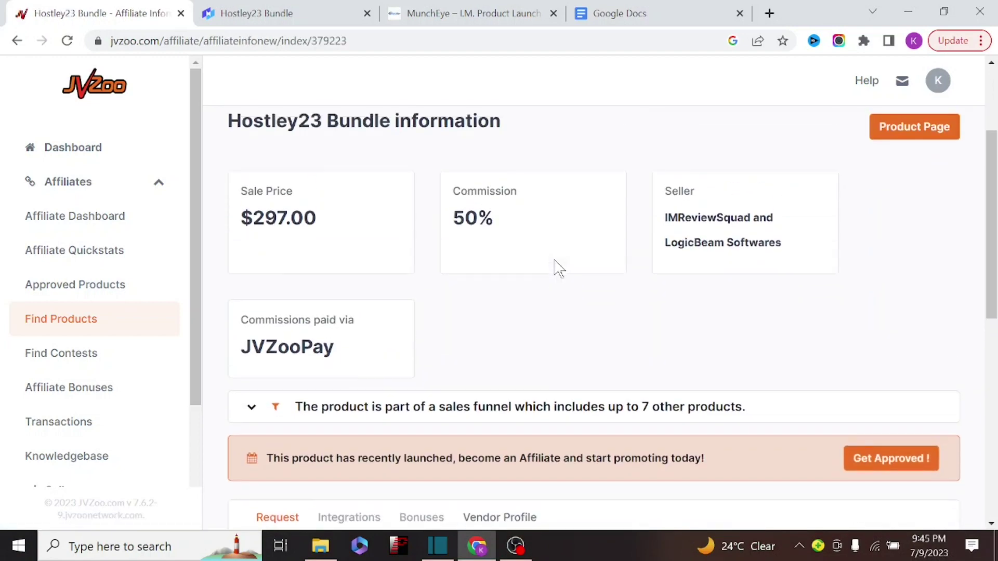
scroll(555, 267, "up", 2)
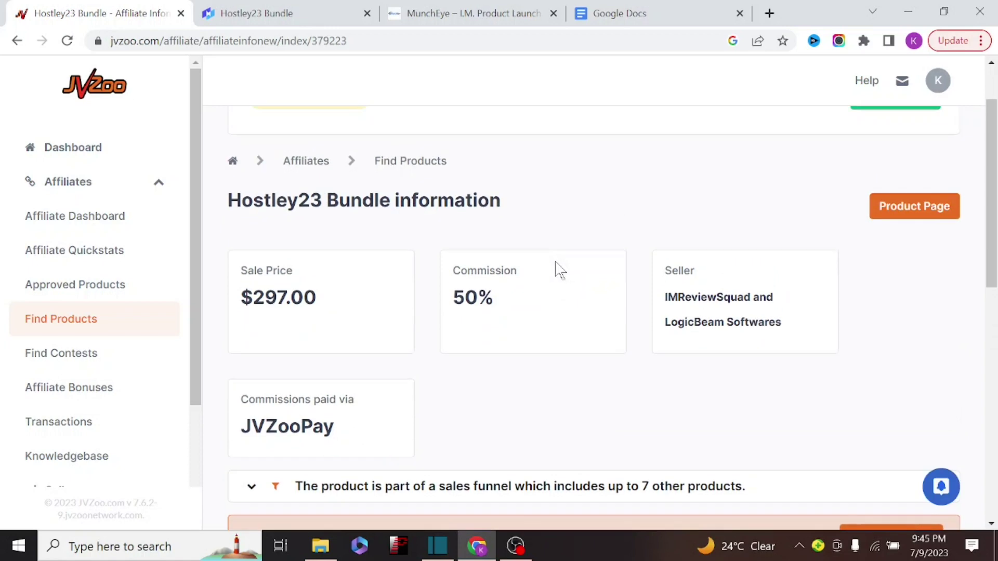
left_click(905, 208)
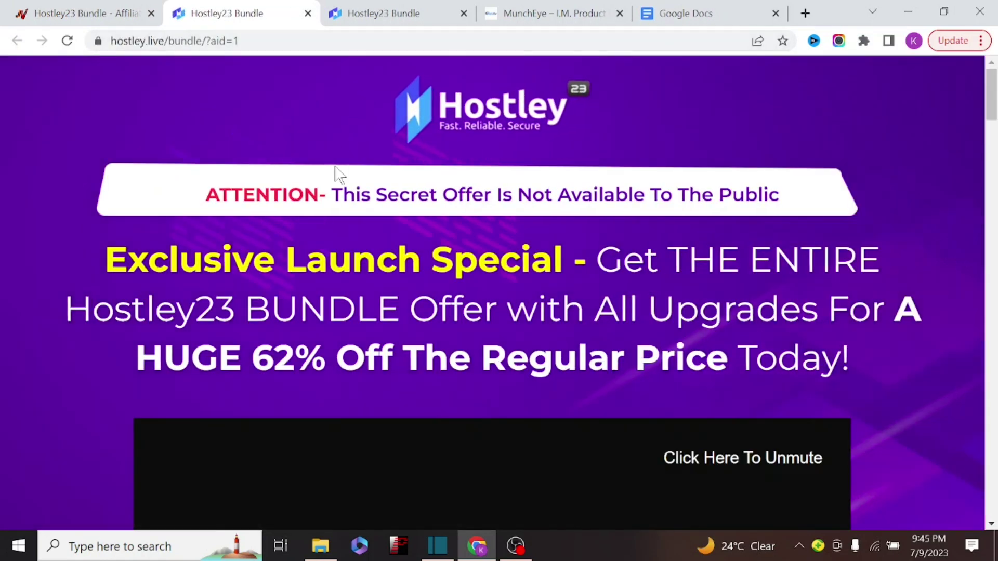
scroll(499, 291, "down", 5)
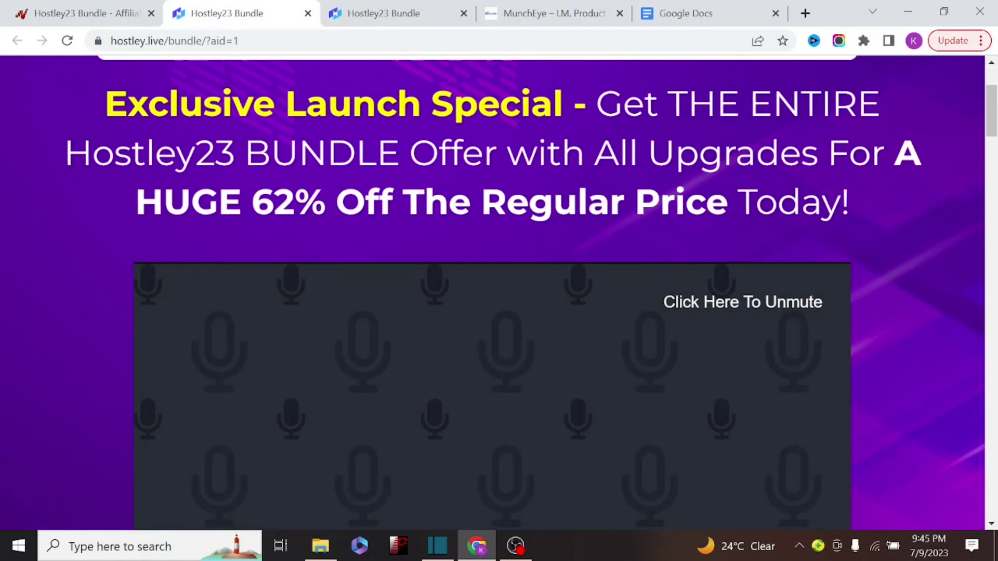
scroll(473, 208, "up", 3)
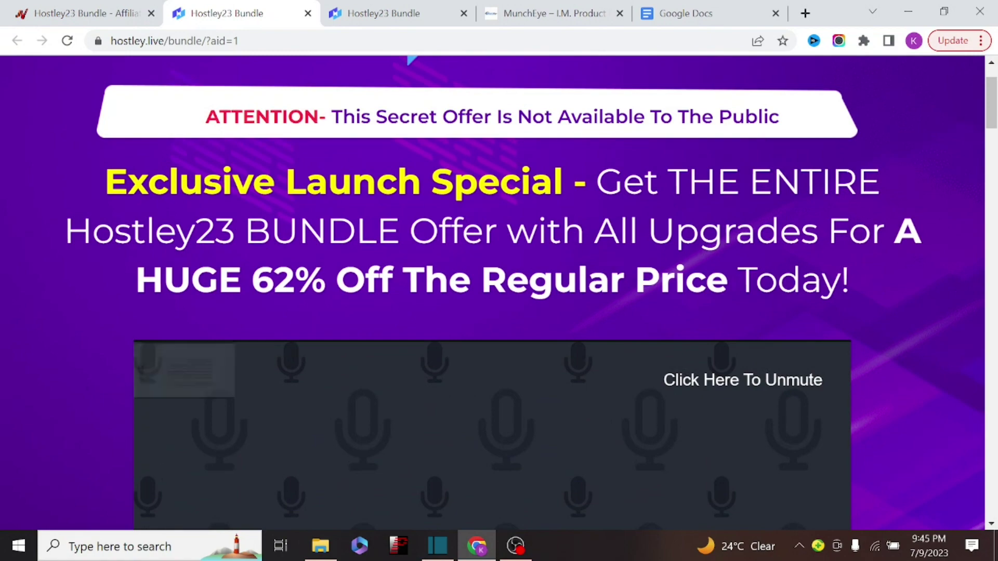
scroll(395, 238, "down", 6)
scroll(394, 242, "down", 7)
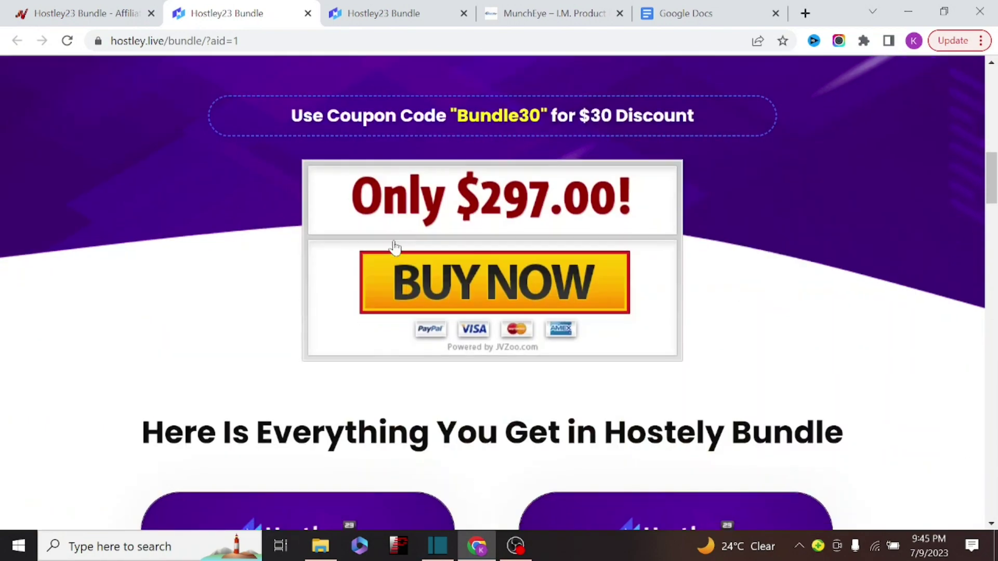
scroll(392, 246, "down", 4)
scroll(393, 248, "up", 5)
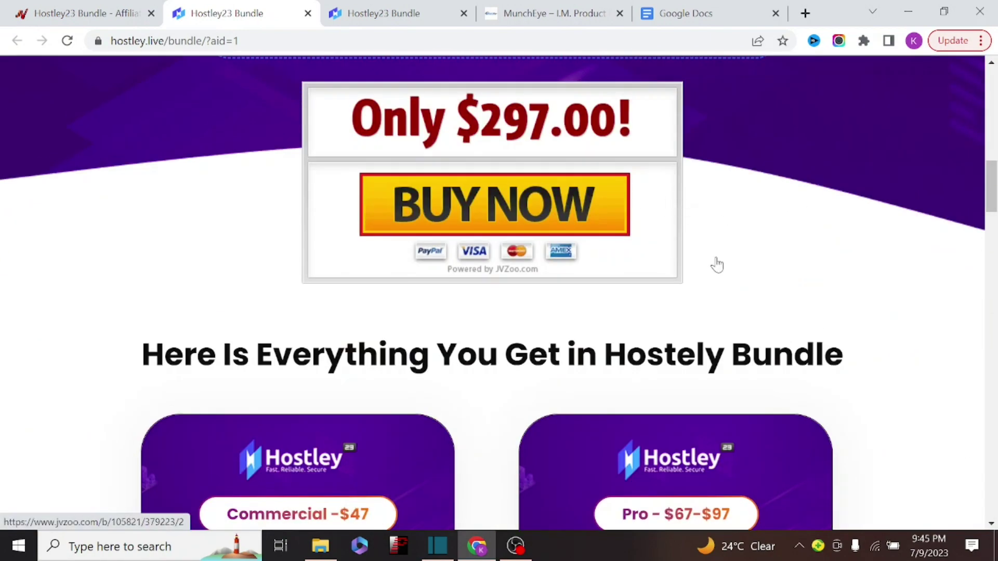
scroll(692, 303, "up", 3)
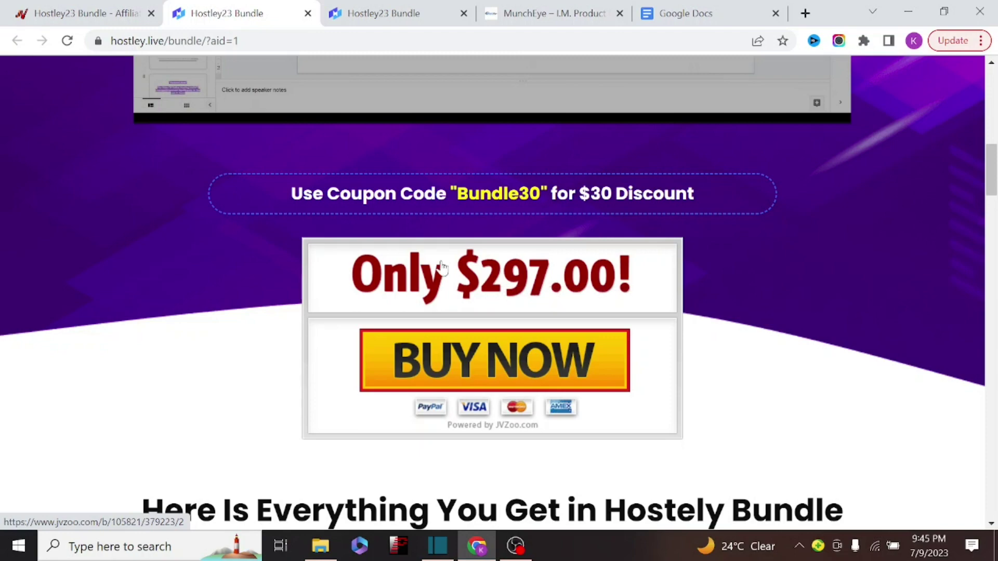
scroll(274, 267, "down", 4)
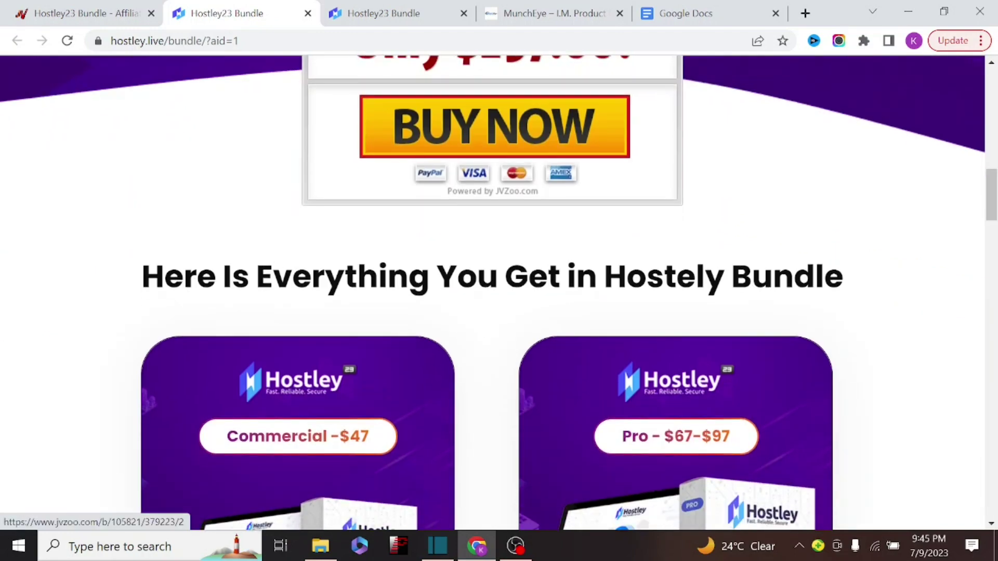
scroll(276, 268, "down", 6)
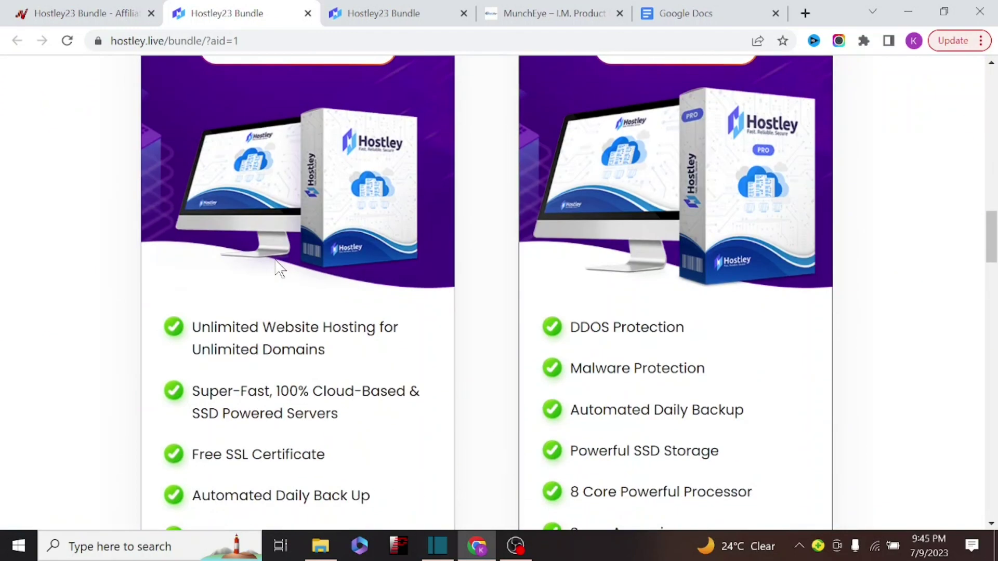
scroll(280, 268, "up", 4)
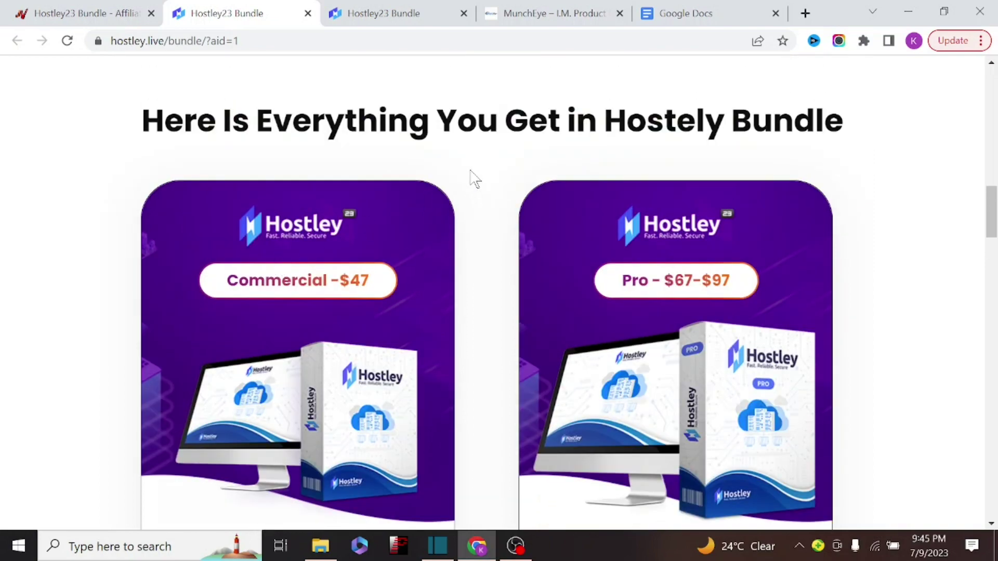
Step: Highlight the $297.00 sale price and click into the Hostley23 request message box
left_click(97, 9)
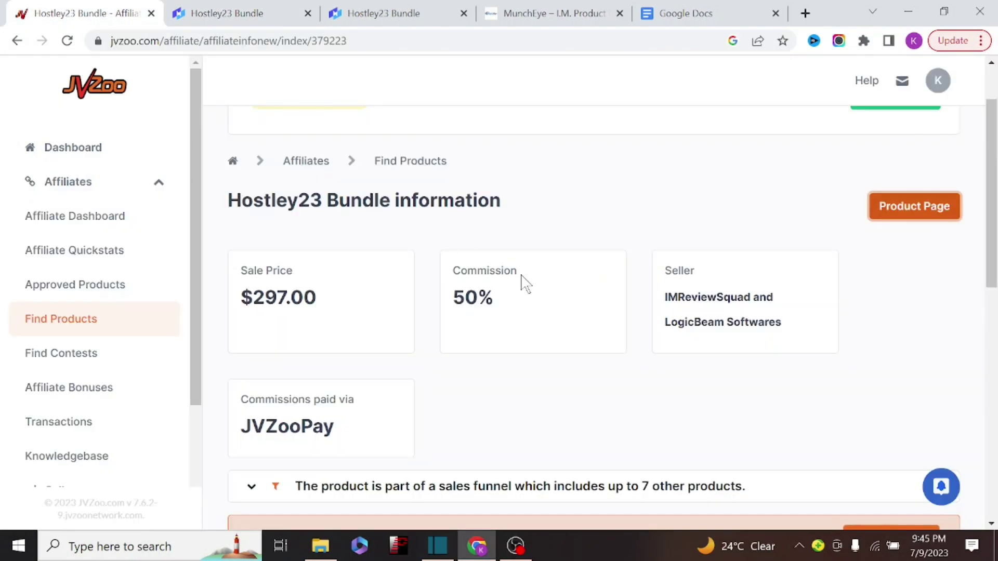
left_click_drag(327, 303, 453, 301)
scroll(458, 312, "down", 6)
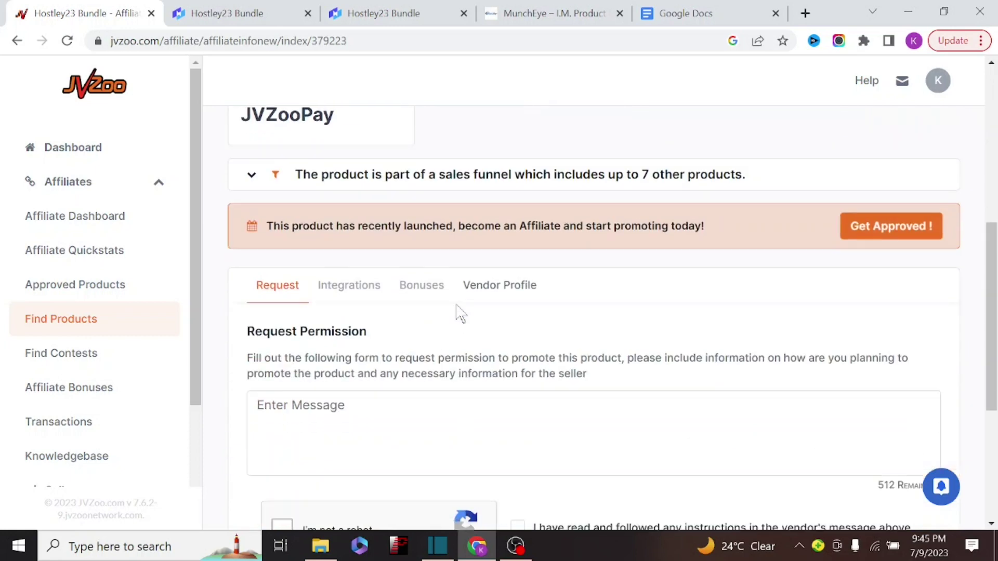
scroll(457, 312, "down", 3)
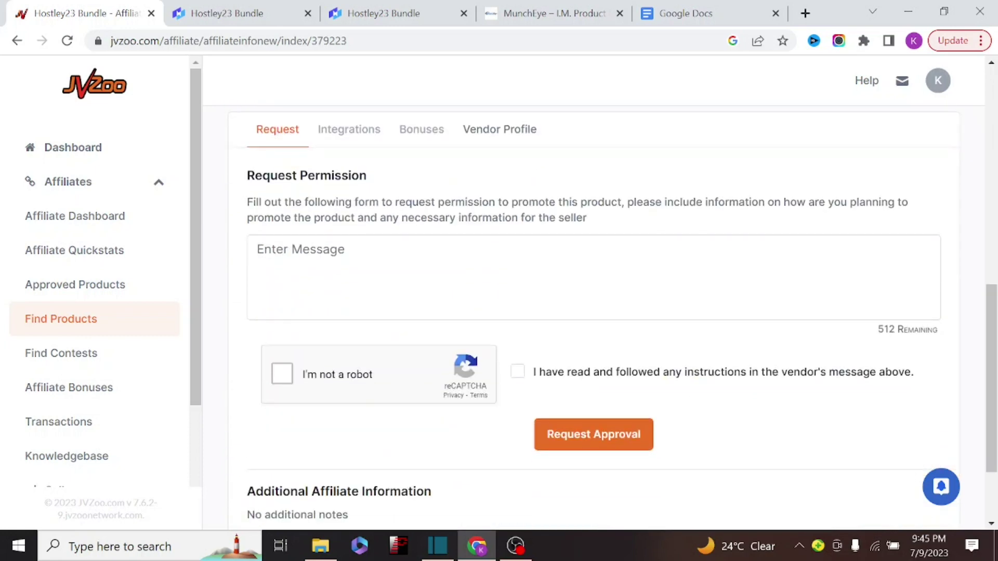
left_click(270, 255)
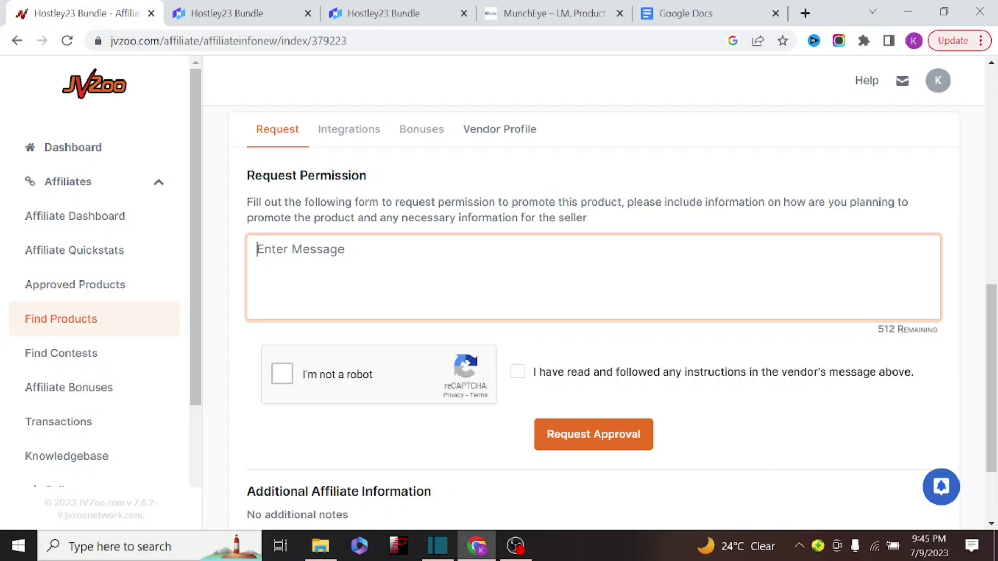
scroll(593, 312, "down", 2)
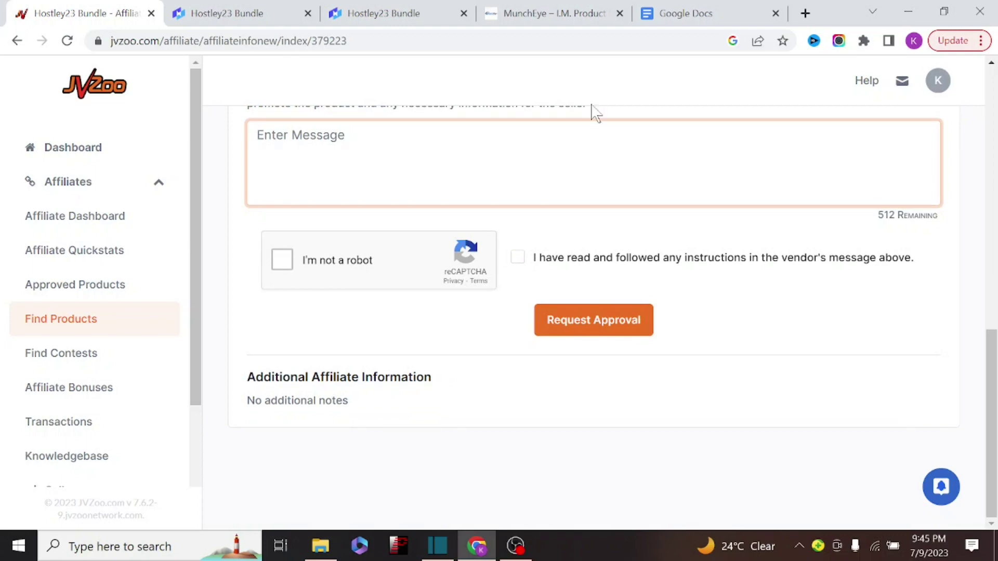
Step: Open the recent pitch document in Google Docs and select the whole affiliate message
left_click(674, 13)
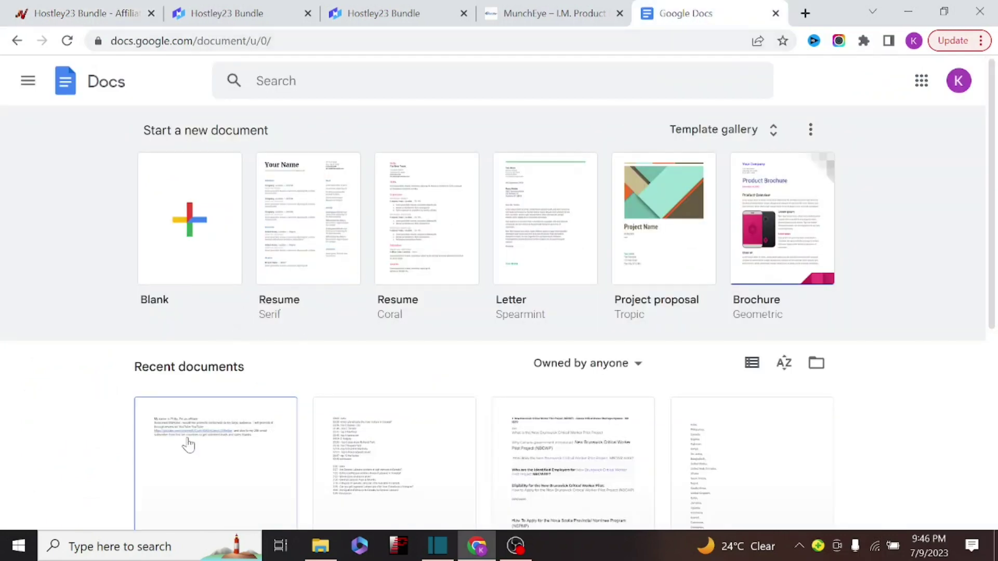
left_click(175, 458)
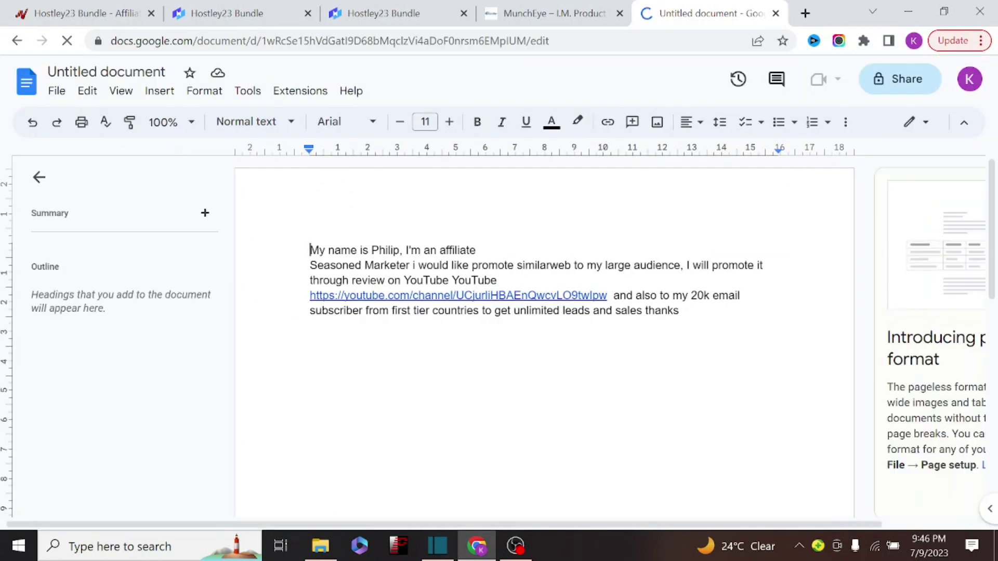
key("shift+Right")
key("shift+Right")
key("shift+Right")
key("shift+Right")
key("shift+Right")
key("shift+Right")
key("shift+Right")
key("shift+Right")
key("shift+Right")
key("shift+Right")
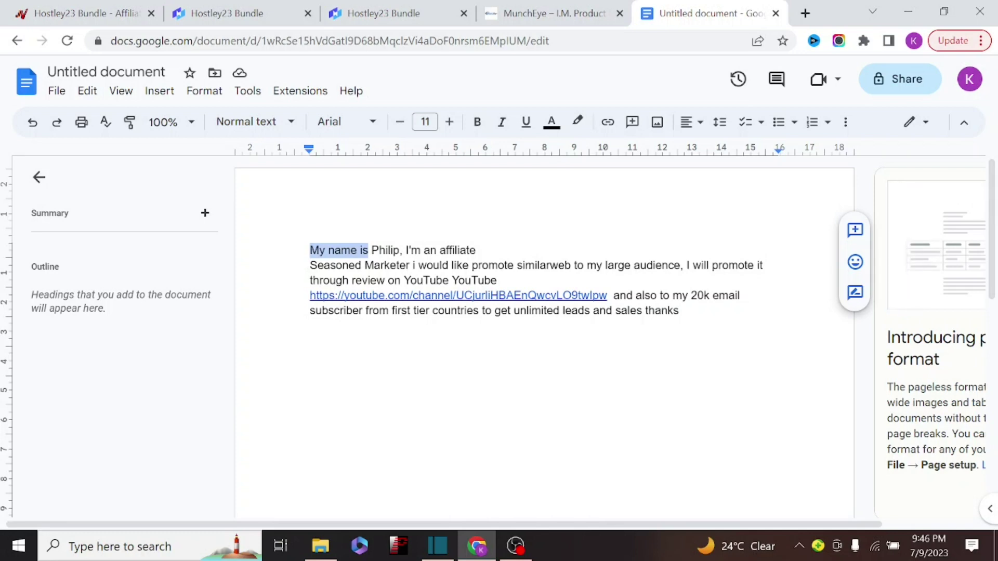
left_click(501, 280)
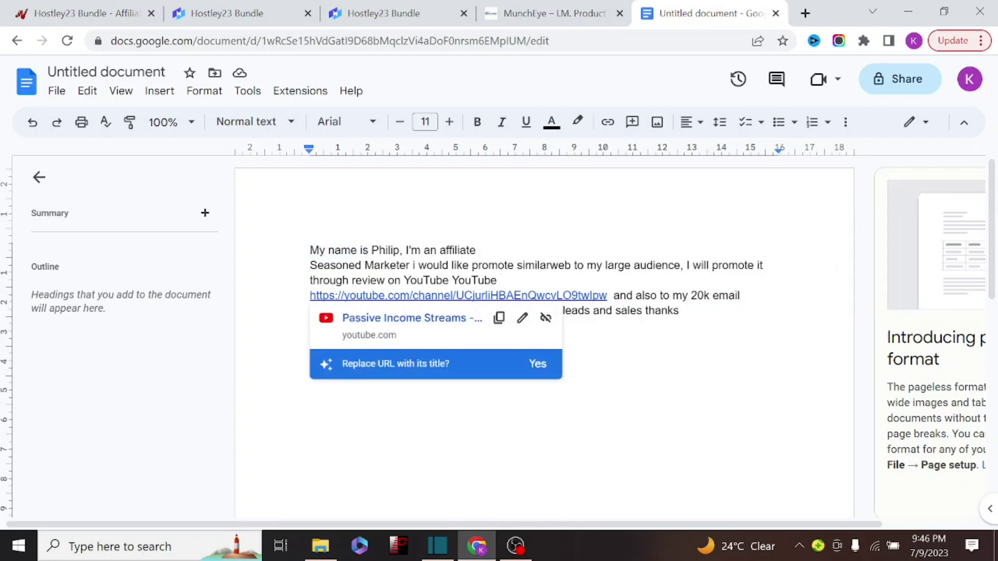
left_click(680, 310)
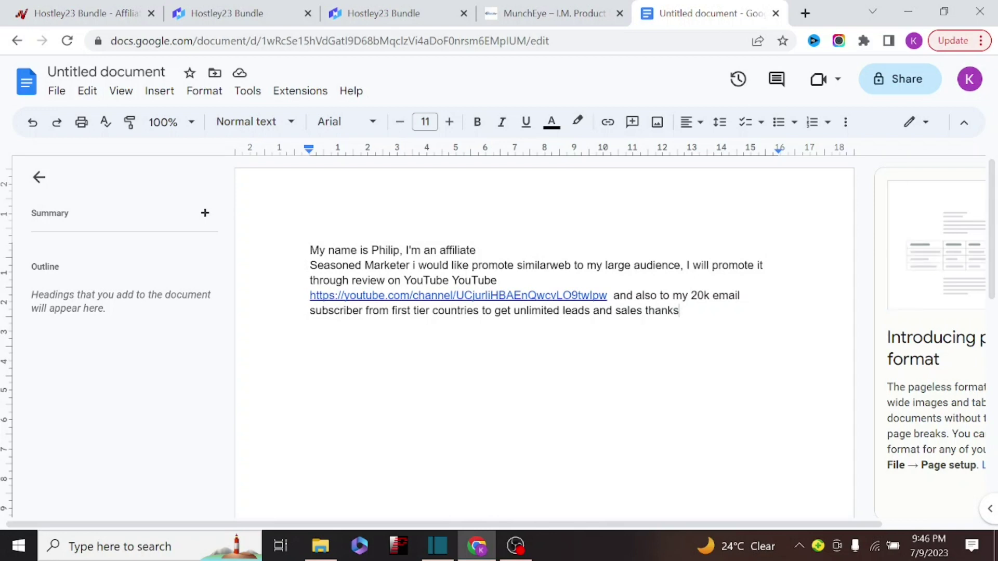
left_click_drag(679, 311, 310, 250)
key("ctrl+c")
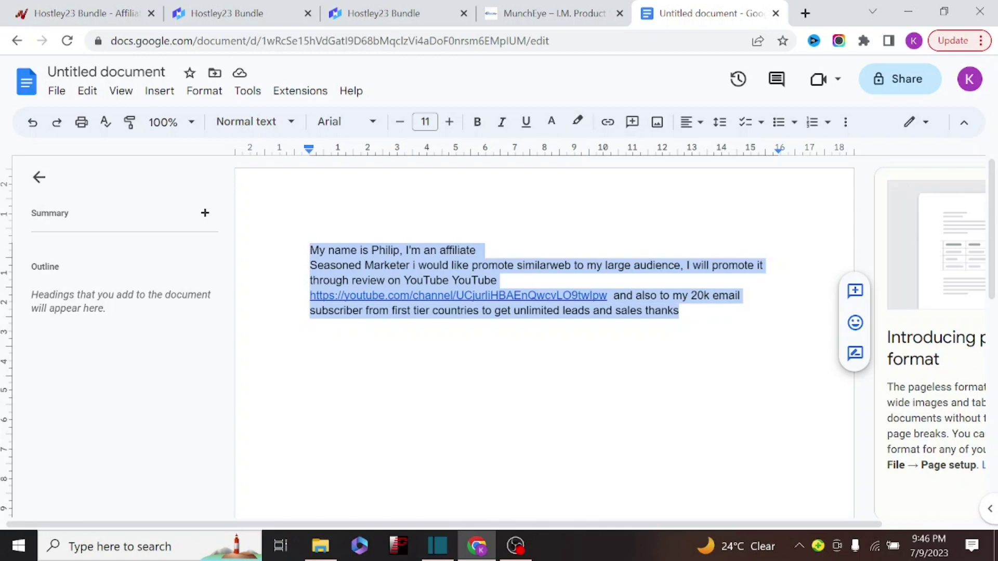
key("ctrl+1")
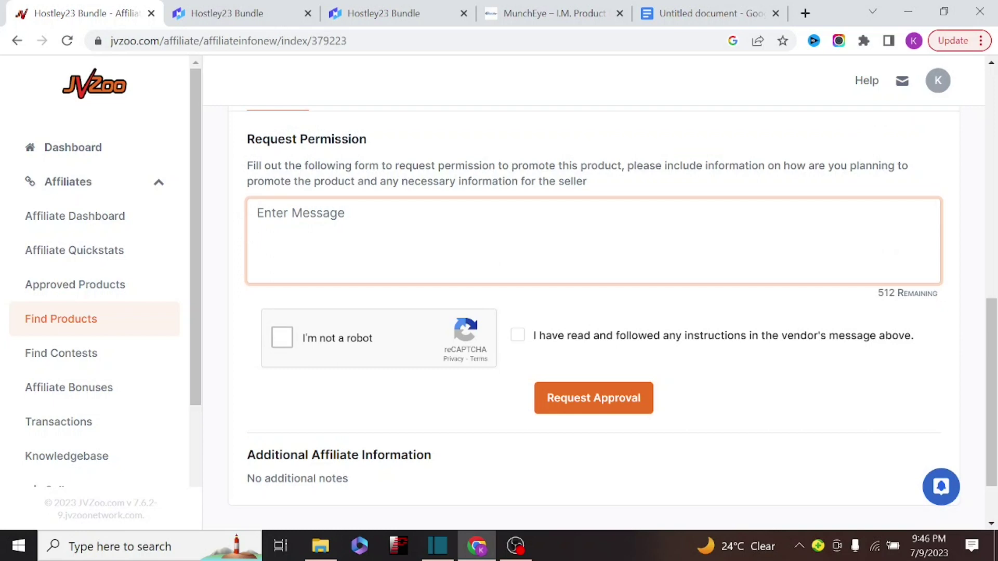
key("ctrl+v")
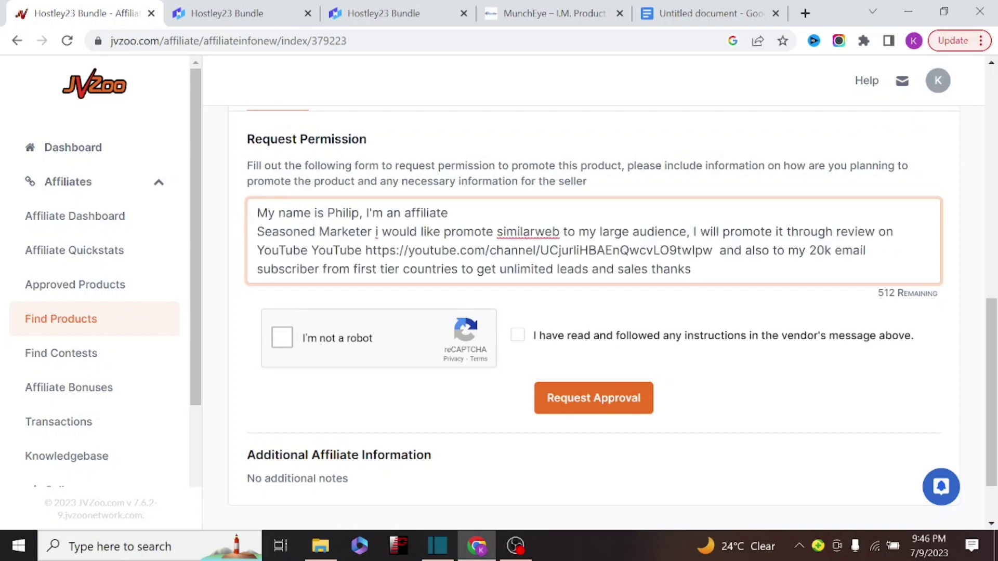
left_click_drag(563, 231, 502, 231)
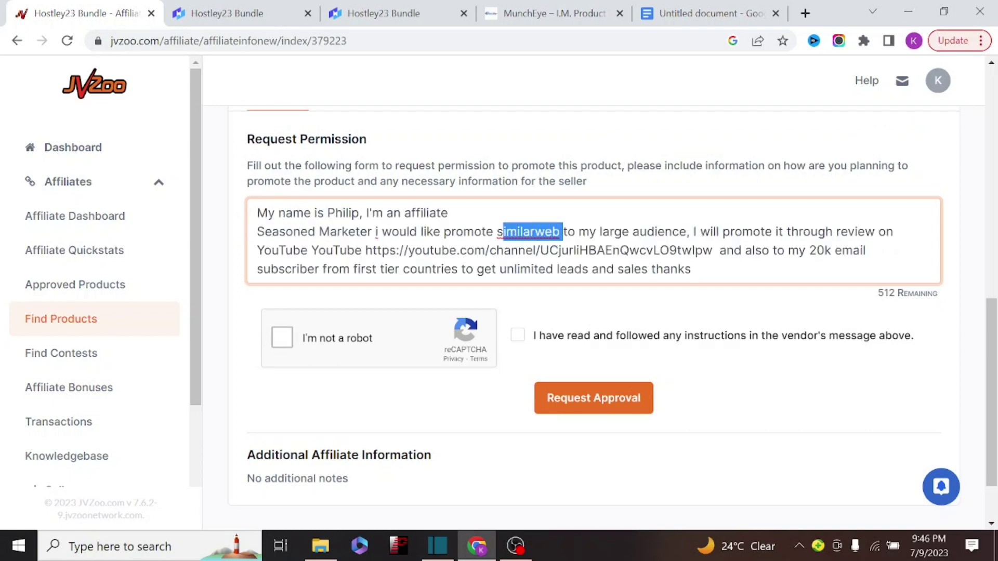
key("BackSpace")
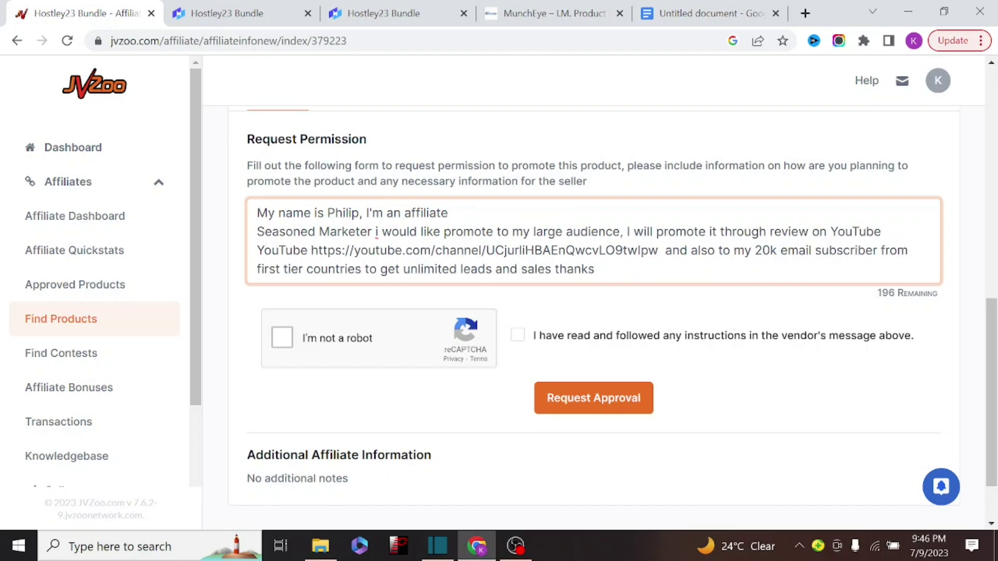
key("BackSpace")
key("BackSpace")
key("BackSpace")
key("BackSpace")
key("BackSpace")
key("BackSpace")
key("BackSpace")
key("BackSpace")
key("BackSpace")
key("BackSpace")
key("BackSpace")
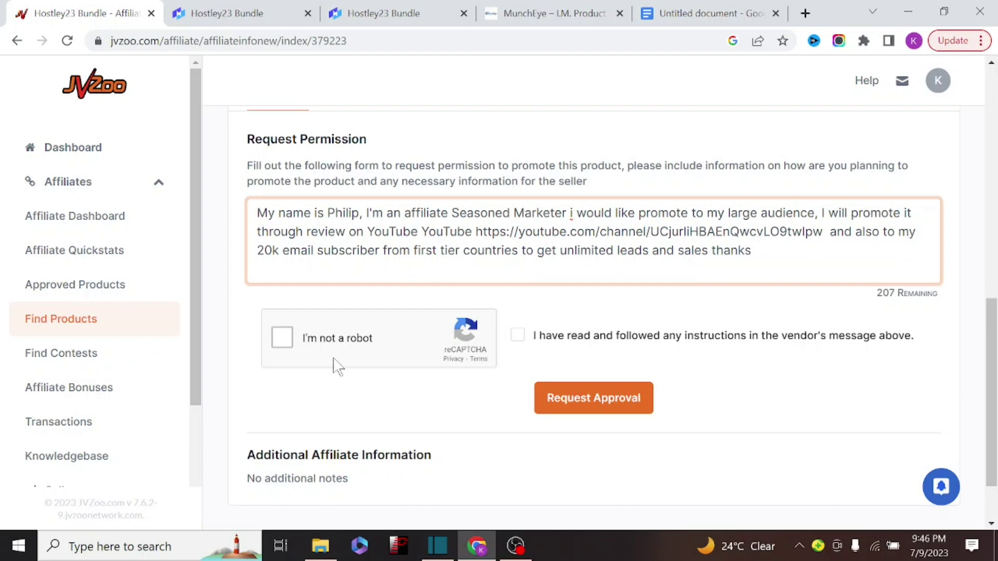
Step: Tick reCAPTCHA and the vendor-instructions box, then submit the approval request
left_click(291, 339)
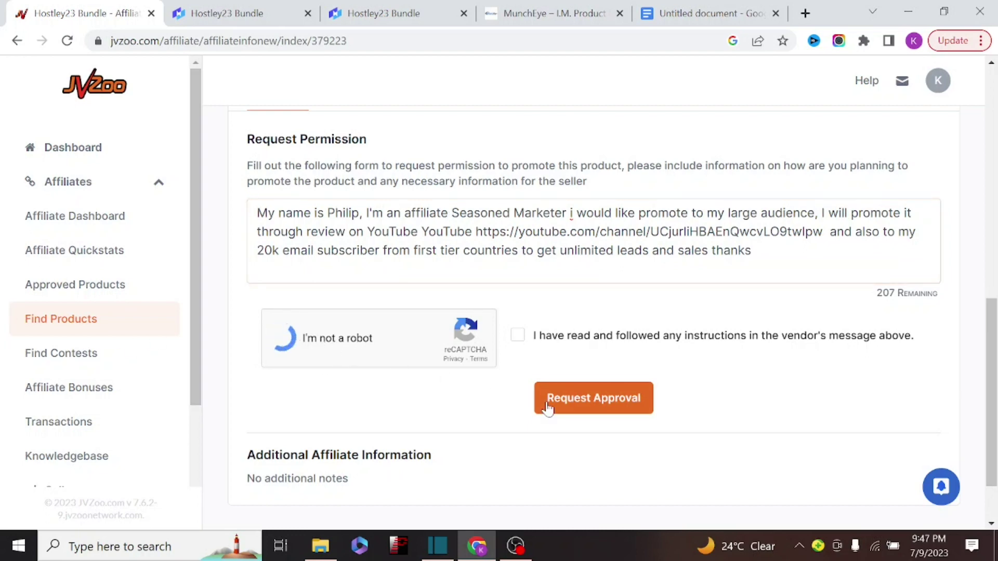
left_click(519, 336)
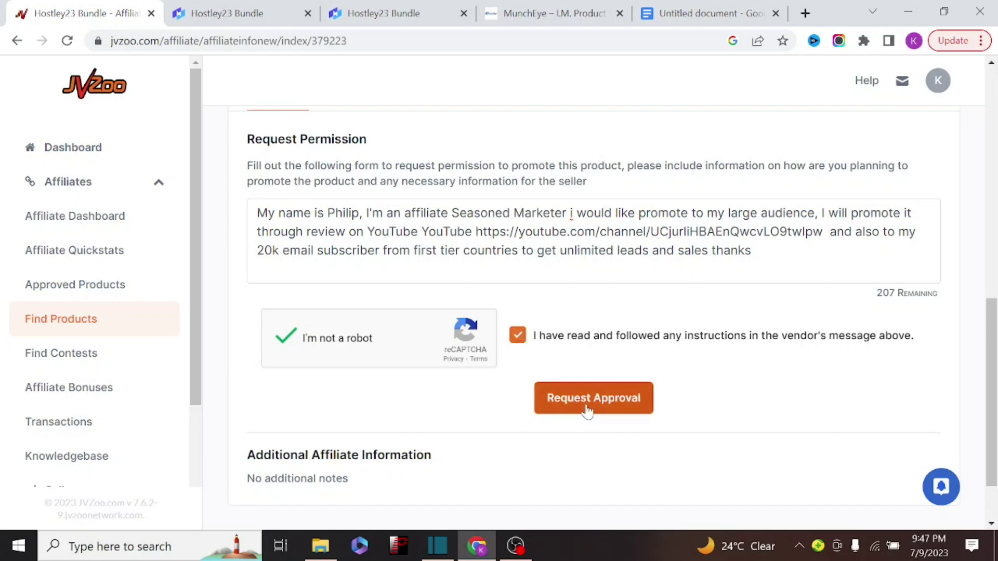
left_click(587, 411)
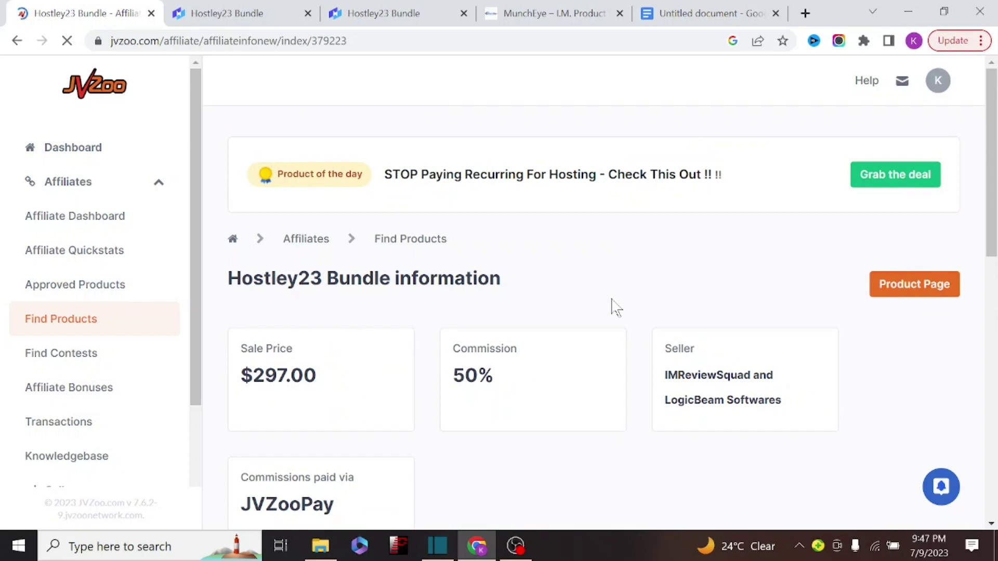
scroll(608, 284, "down", 6)
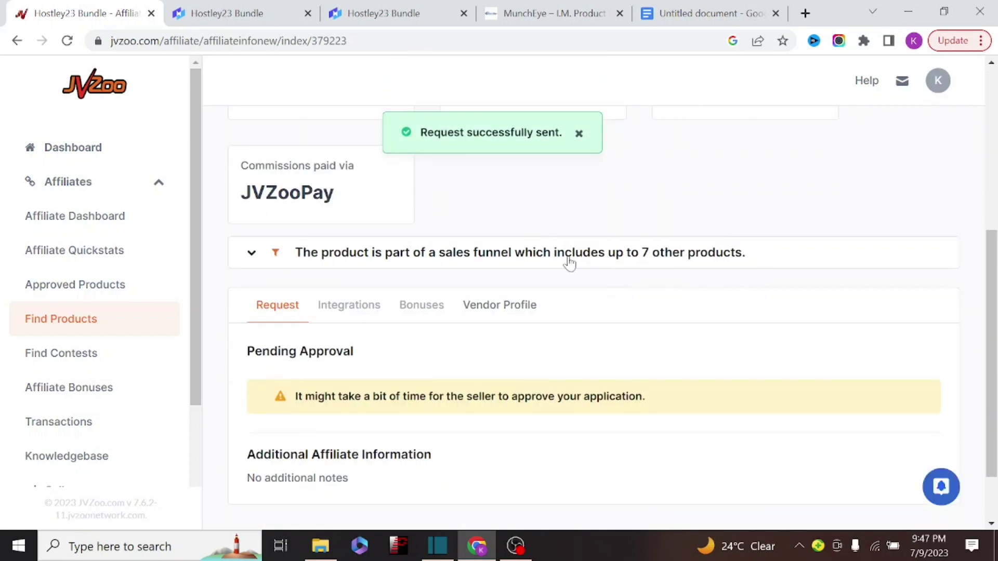
scroll(520, 301, "up", 1)
scroll(521, 304, "up", 2)
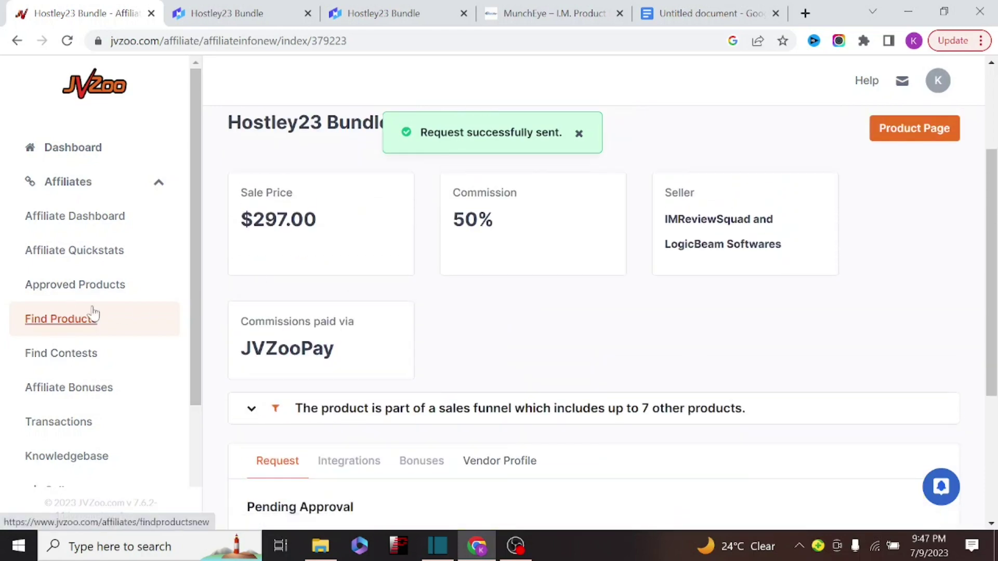
Step: Copy the MarketingBlocks - Special BUNDLE - Xavier affiliate link from Approved Products, then start a new tab
left_click(93, 289)
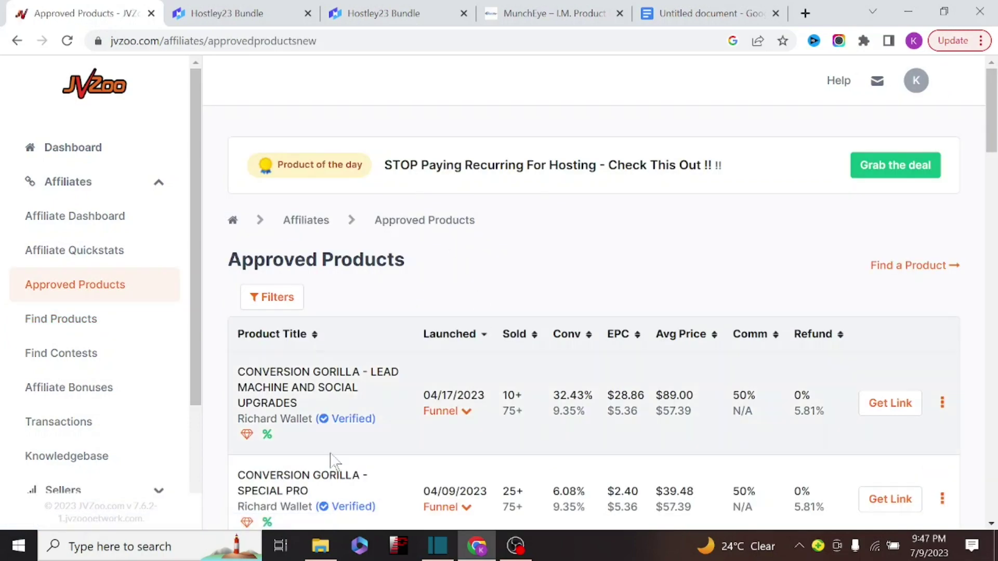
scroll(339, 346, "down", 3)
scroll(338, 345, "down", 12)
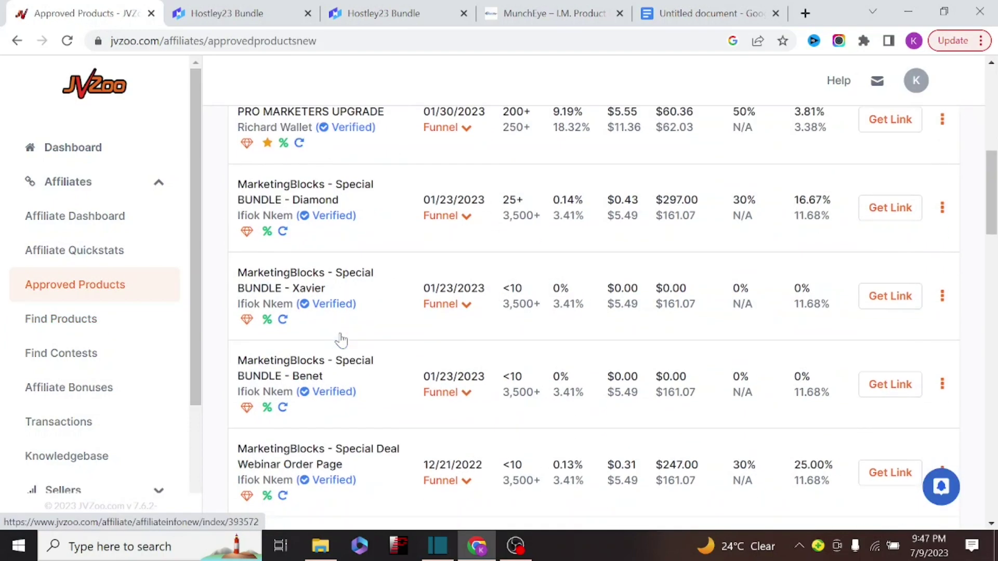
scroll(341, 341, "up", 6)
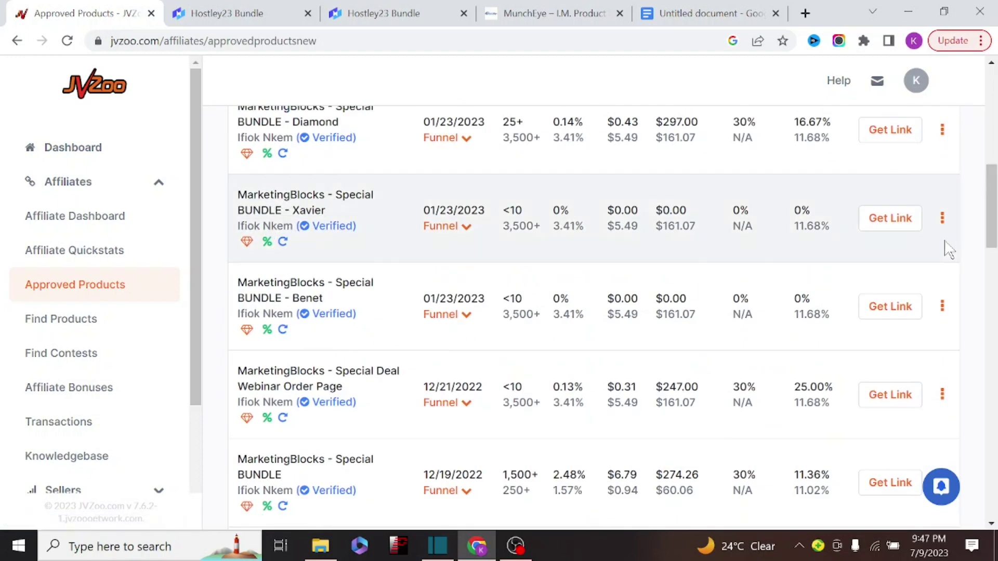
left_click(888, 225)
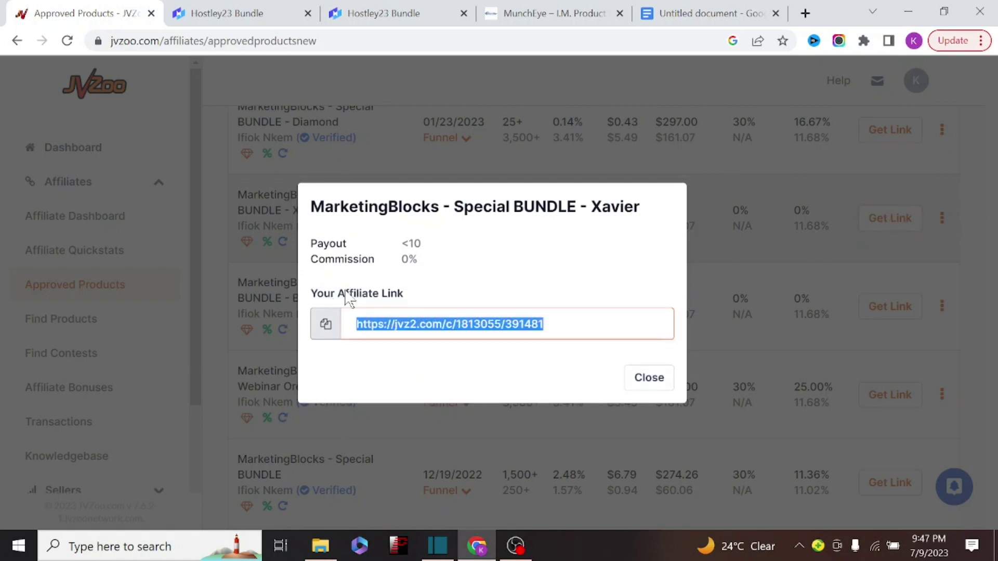
left_click(806, 13)
left_click(539, 41)
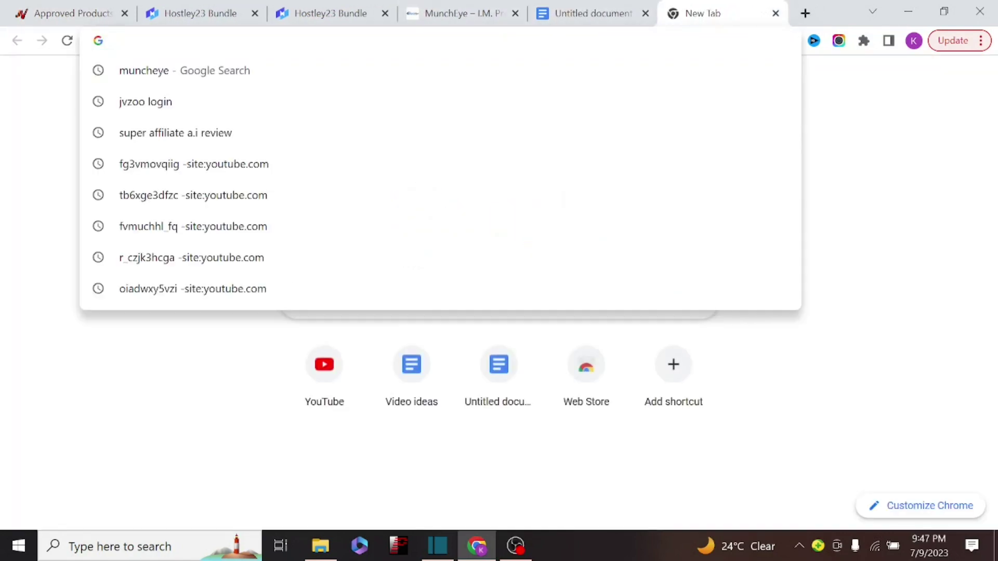
Step: Load the pasted jvz2.com affiliate link, without the stray backslash, and scroll the MarketingBlocks sales page
type("https://jvz2.com/c/1813055/391481")
type("\\")
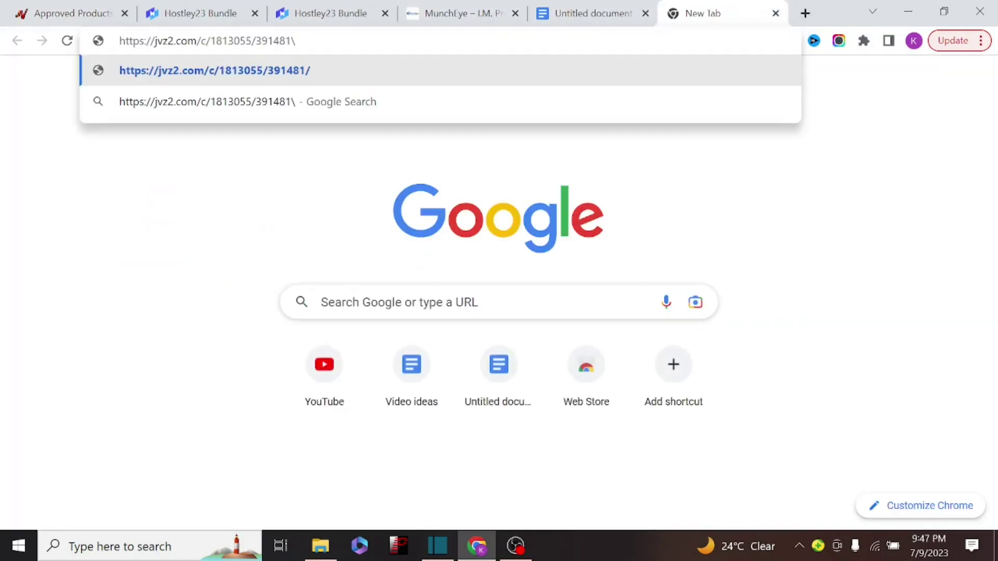
key("BackSpace")
key("Return")
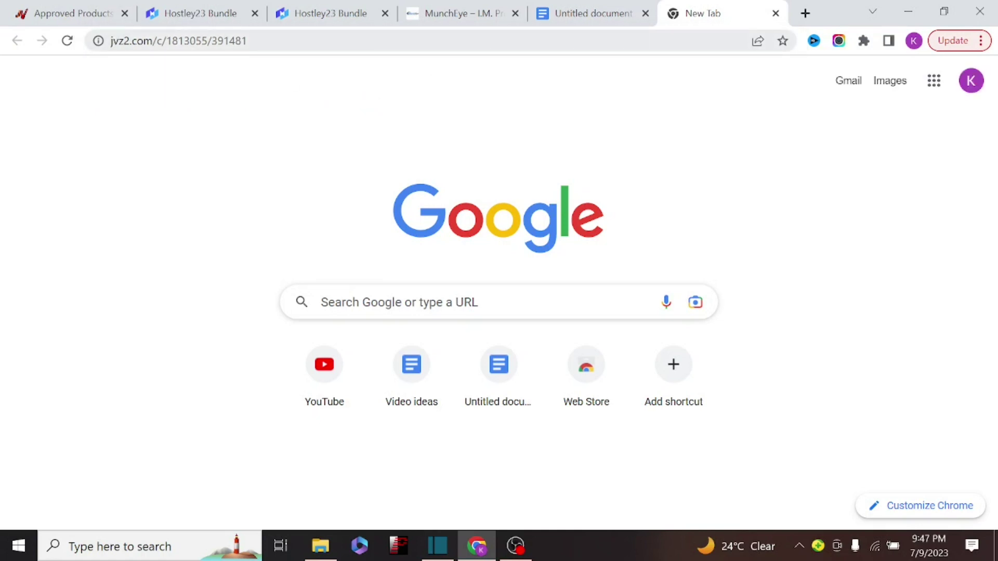
double_click(238, 40)
left_click_drag(238, 40, 124, 41)
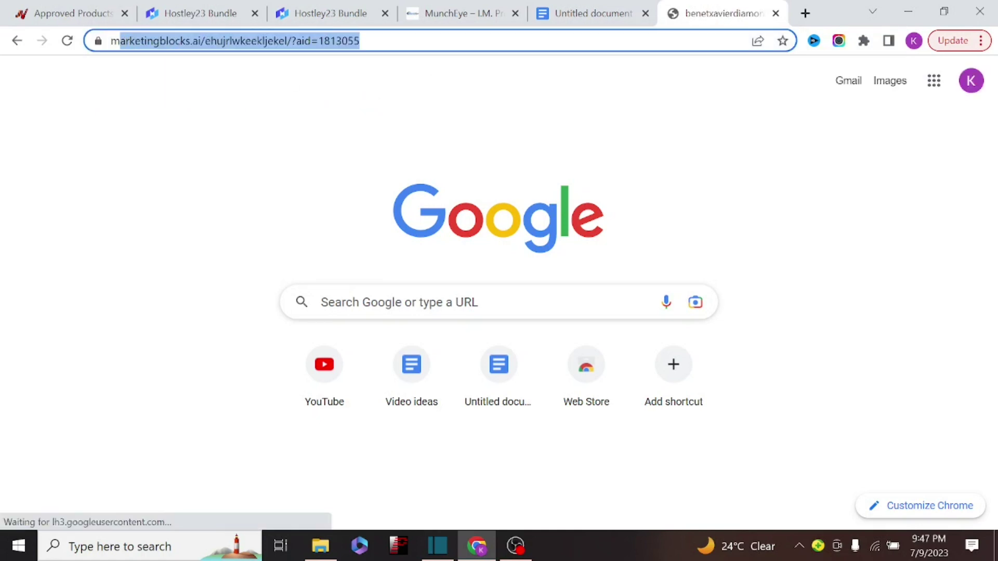
scroll(312, 104, "down", 15)
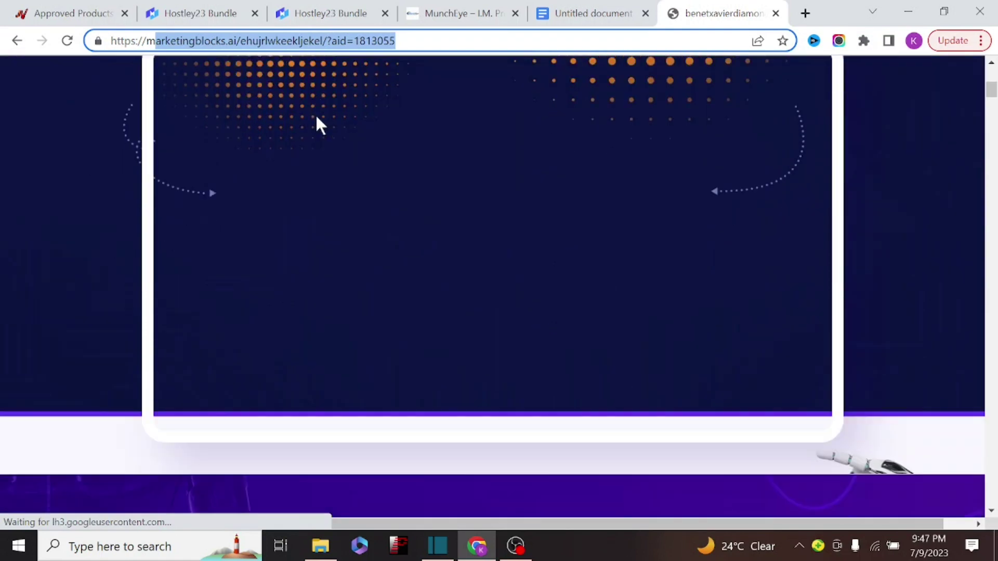
scroll(317, 135, "down", 20)
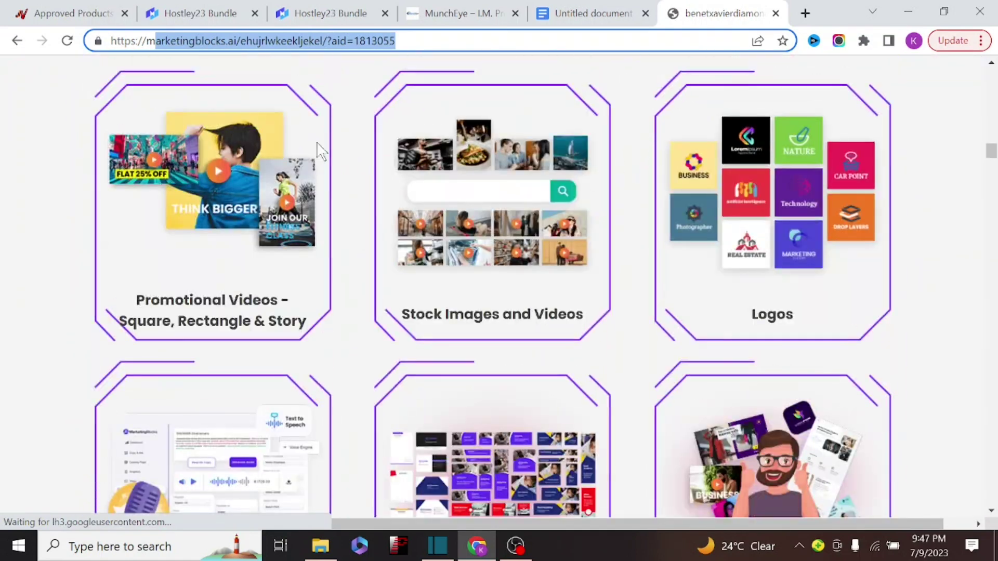
scroll(315, 160, "down", 20)
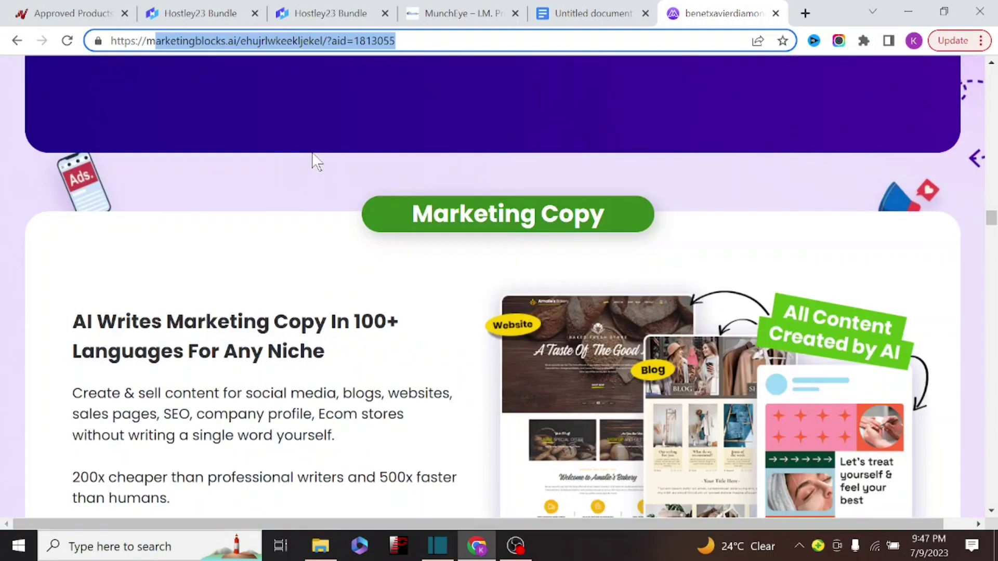
scroll(316, 162, "down", 8)
Step: Close the Xavier affiliate-link popup and go to My Account > Payment Profiles
left_click(81, 12)
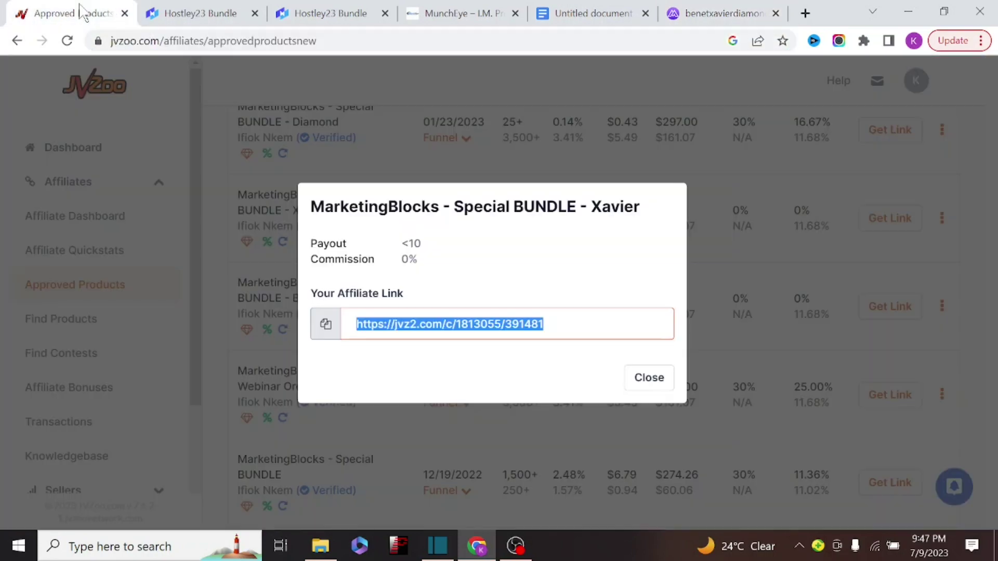
left_click(629, 381)
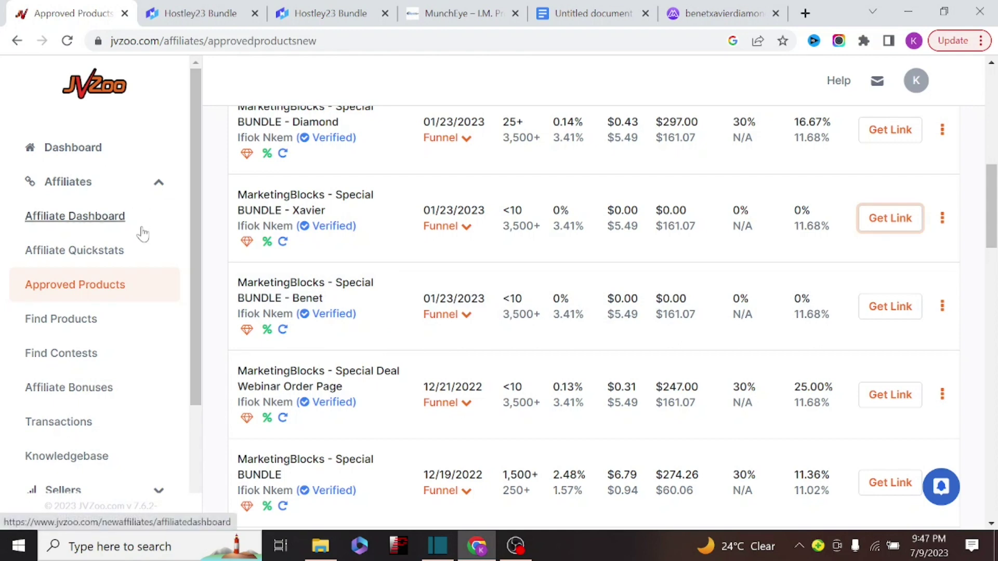
scroll(139, 229, "down", 3)
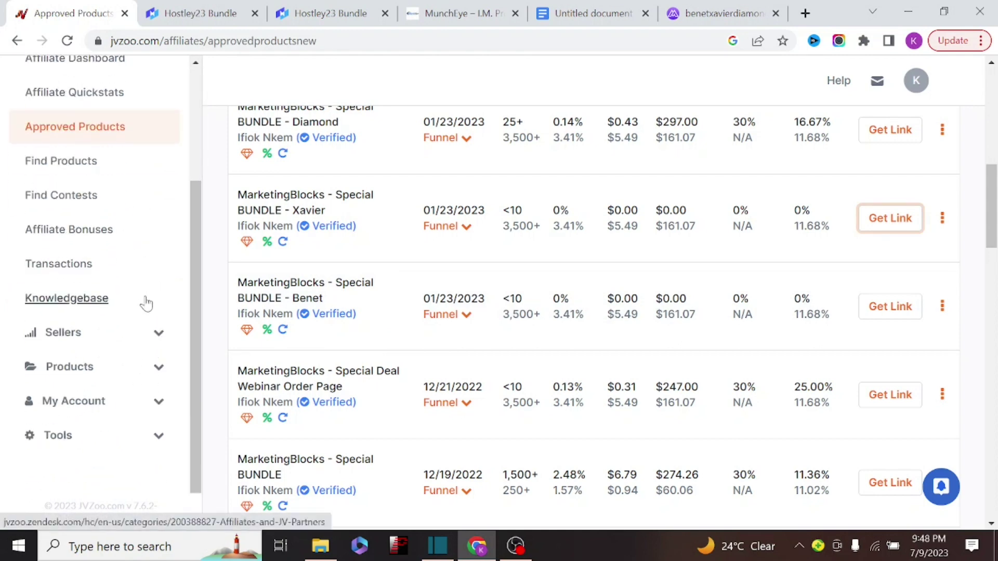
left_click(159, 401)
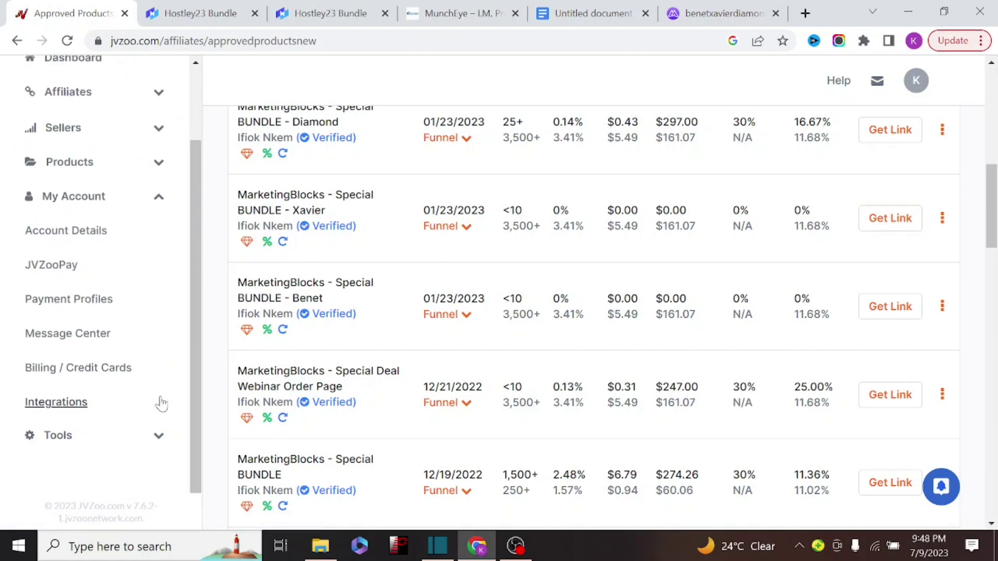
left_click(47, 301)
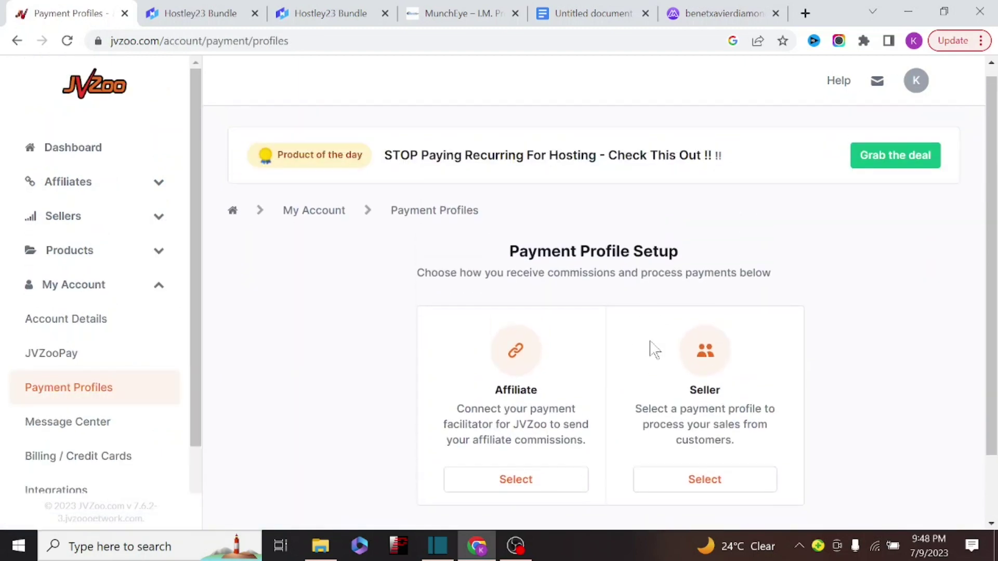
Step: Choose Select under Affiliate and read Trolley's description, highlighting its PayPal note
scroll(650, 349, "down", 1)
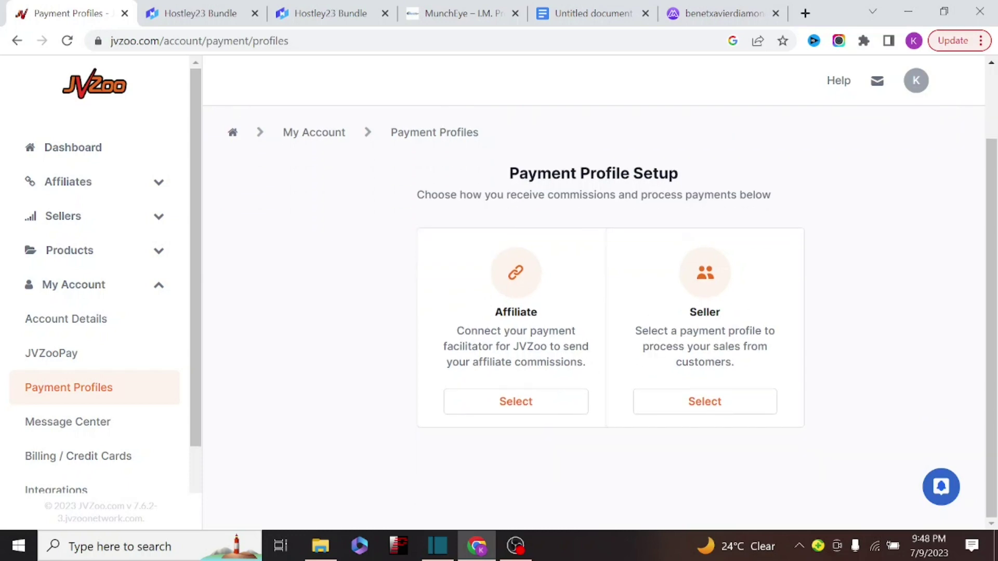
left_click(519, 403)
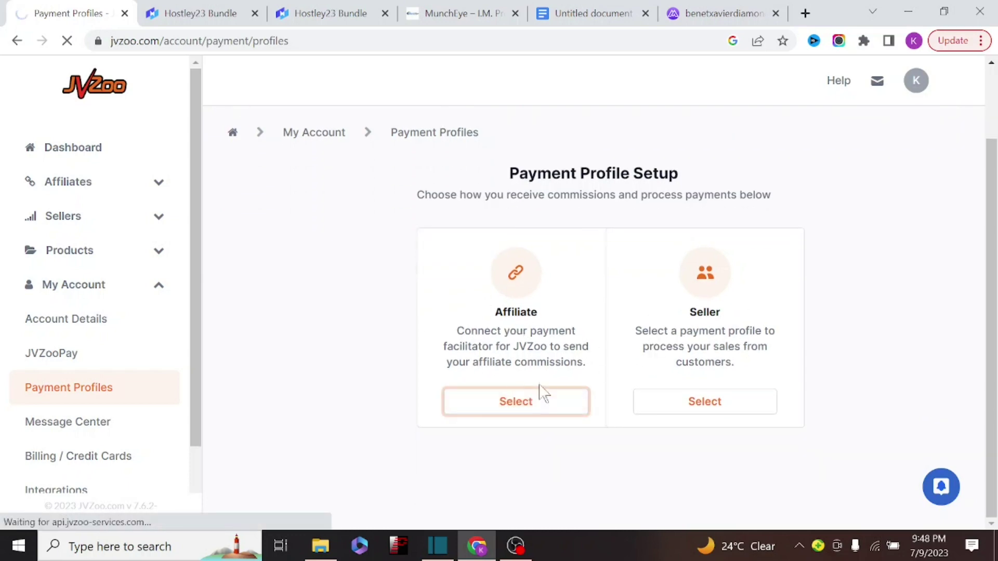
scroll(478, 288, "down", 2)
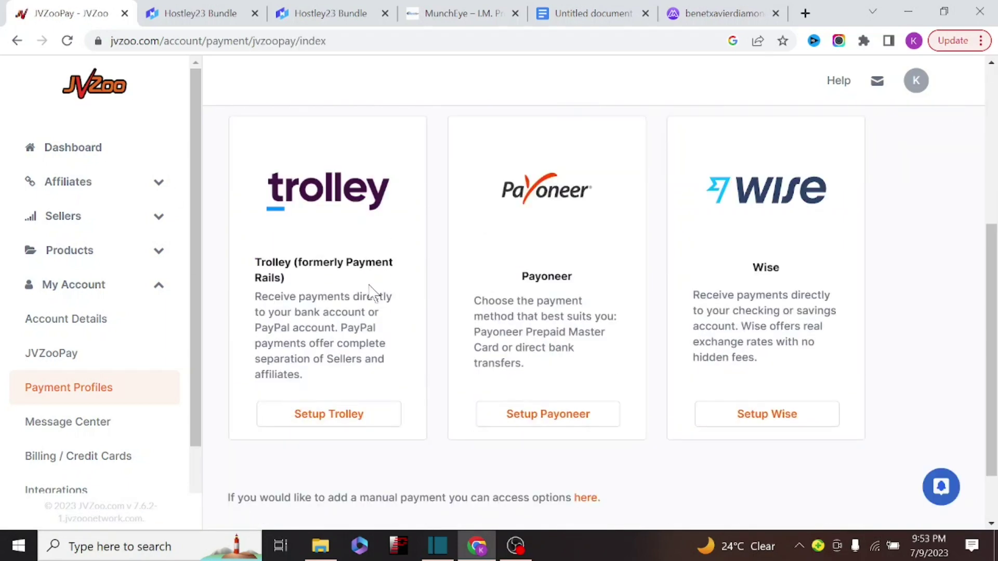
scroll(370, 294, "up", 2)
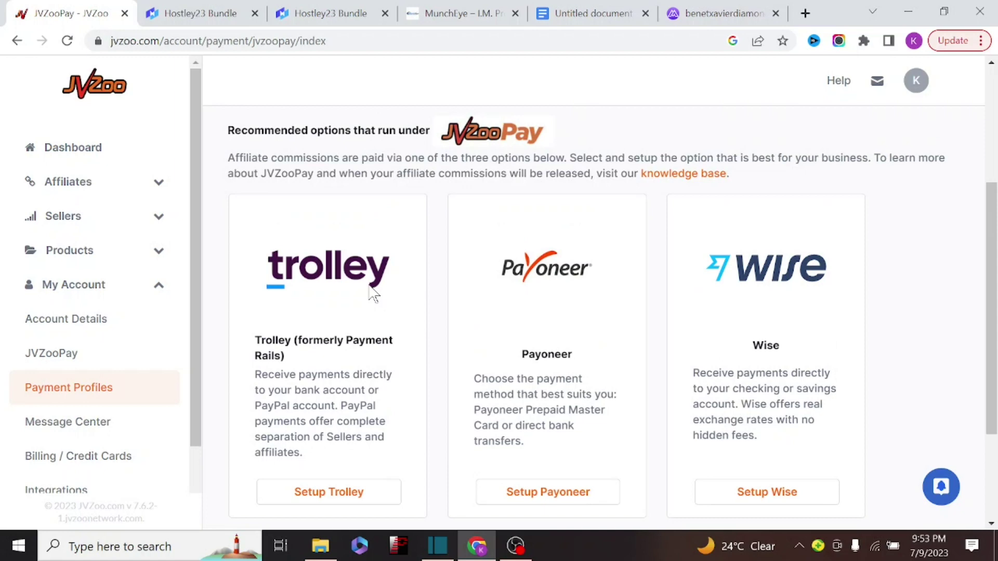
scroll(374, 293, "down", 2)
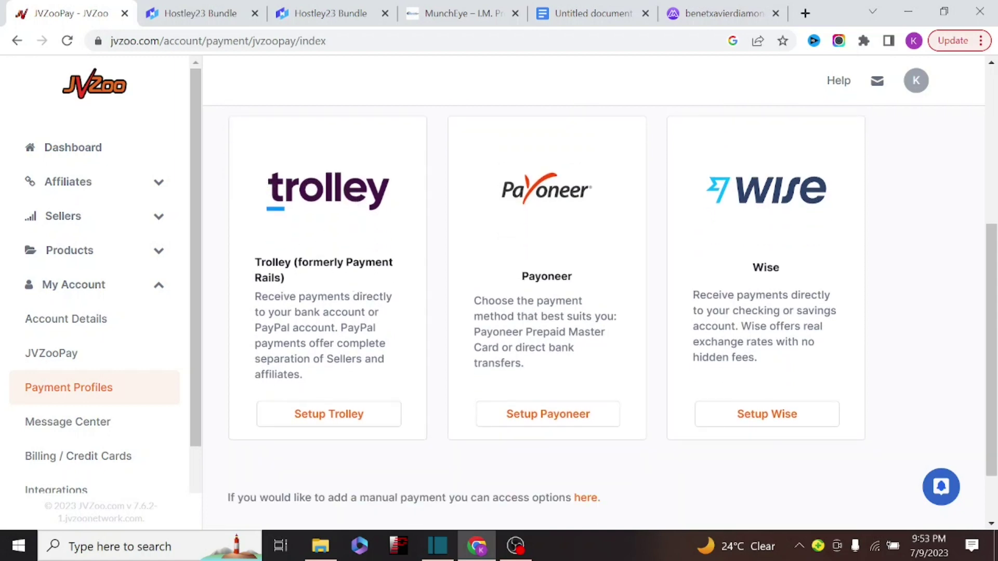
left_click_drag(328, 312, 323, 370)
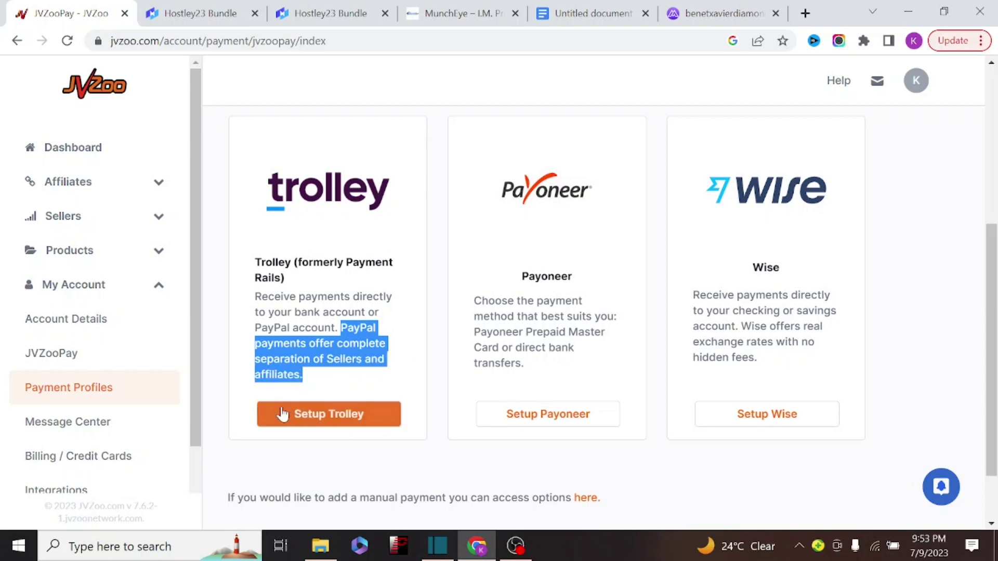
left_click(615, 383)
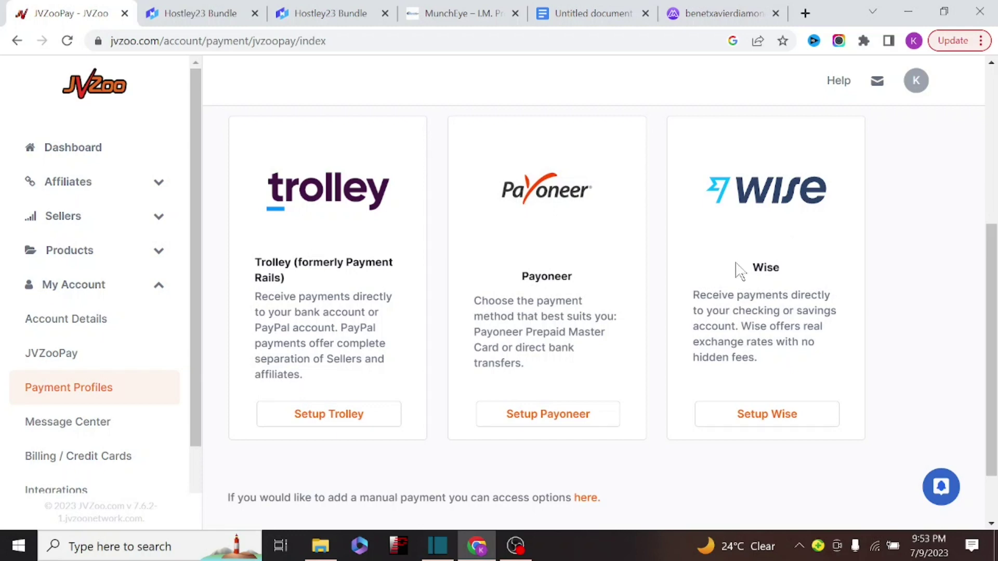
Step: Scroll through the Payoneer and Wise payout cards and highlight jvzoo.com in the address
scroll(766, 270, "down", 1)
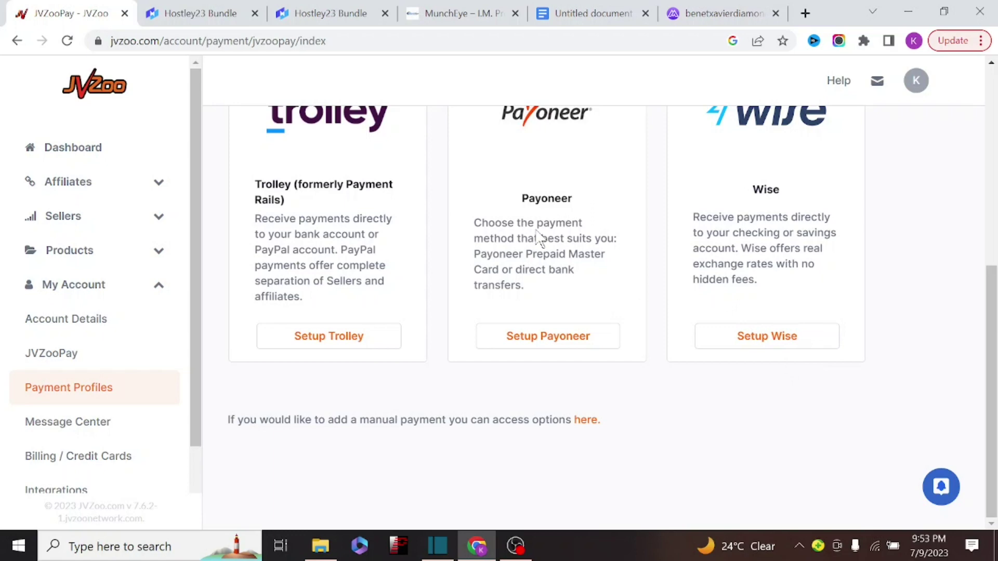
scroll(592, 291, "up", 3)
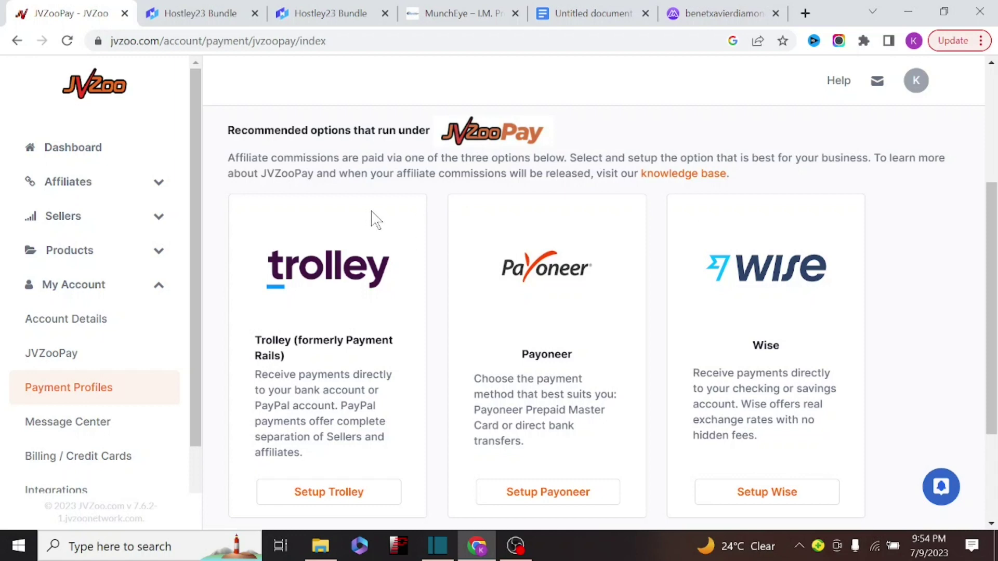
scroll(327, 208, "up", 4)
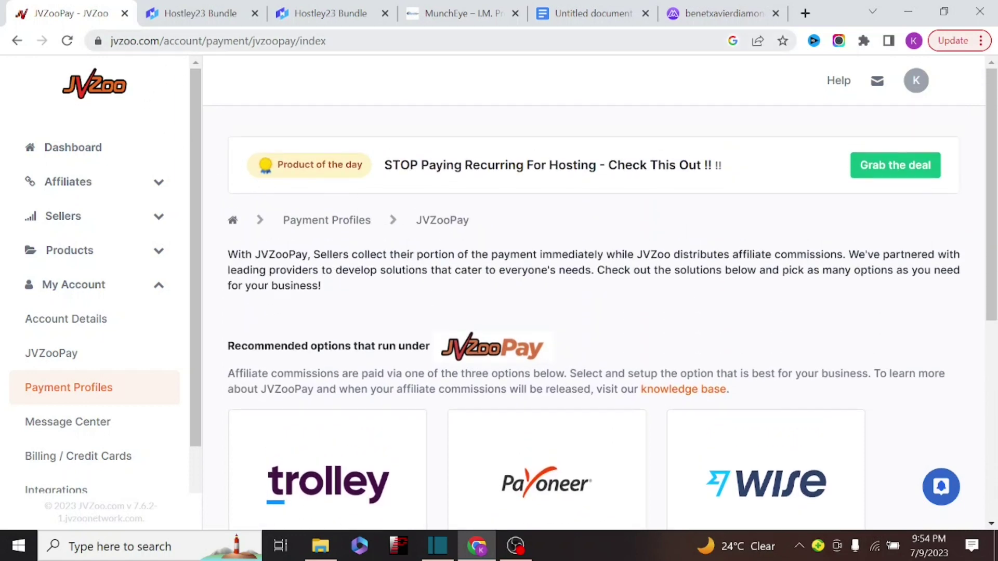
left_click_drag(111, 41, 222, 40)
scroll(203, 326, "down", 1)
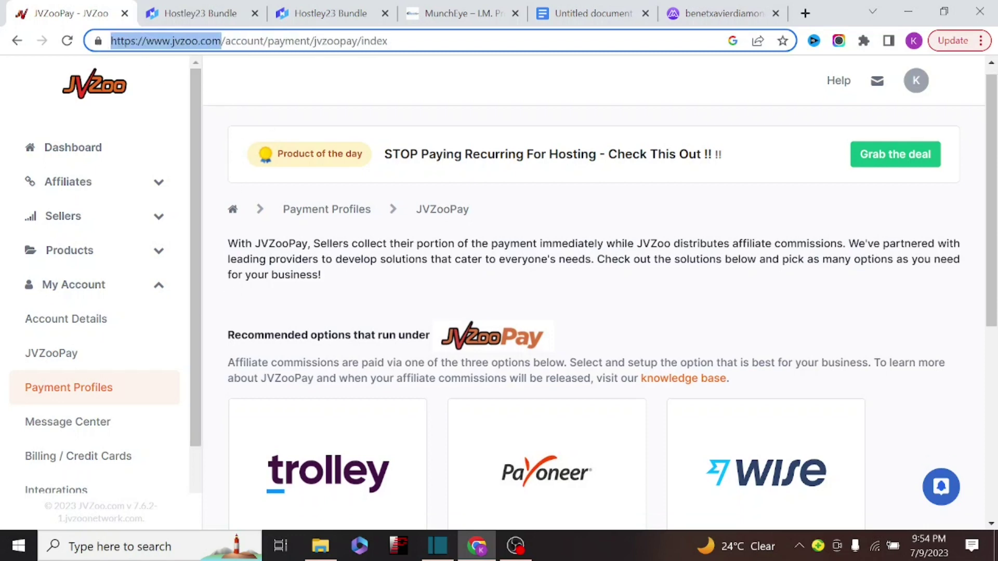
scroll(593, 312, "down", 4)
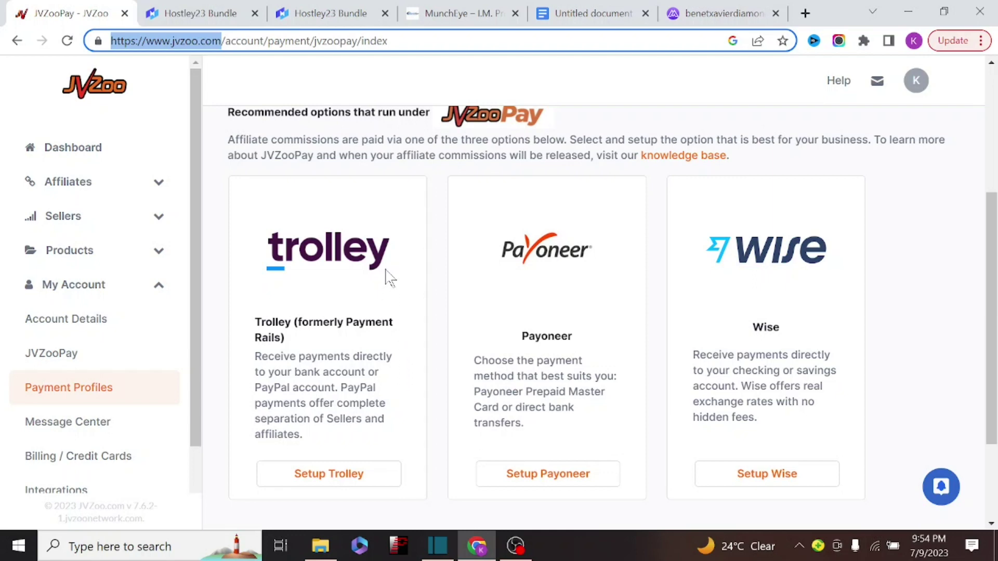
scroll(390, 278, "up", 5)
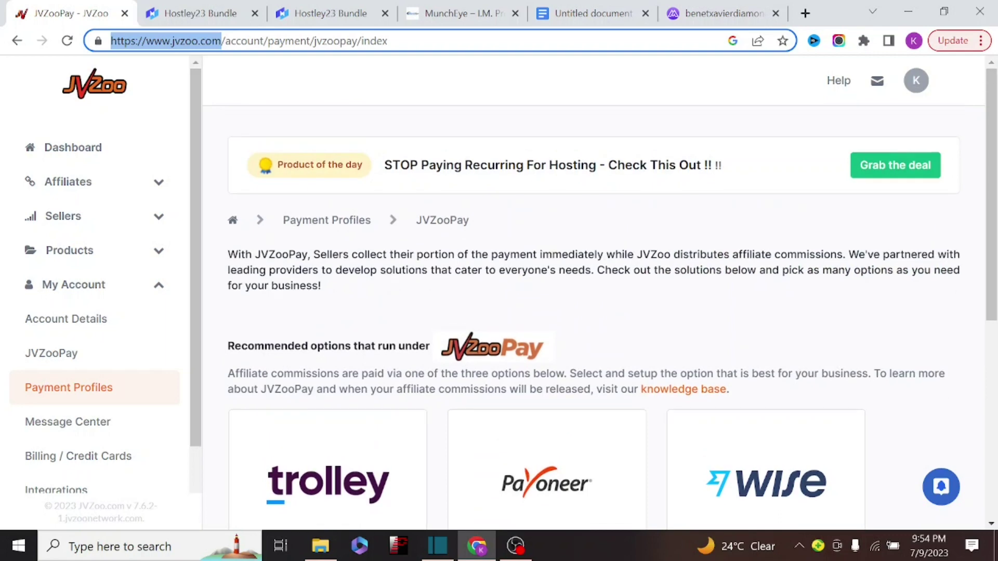
Step: Switch to the MunchEye tab and scroll through the Big Launches listings
left_click(450, 15)
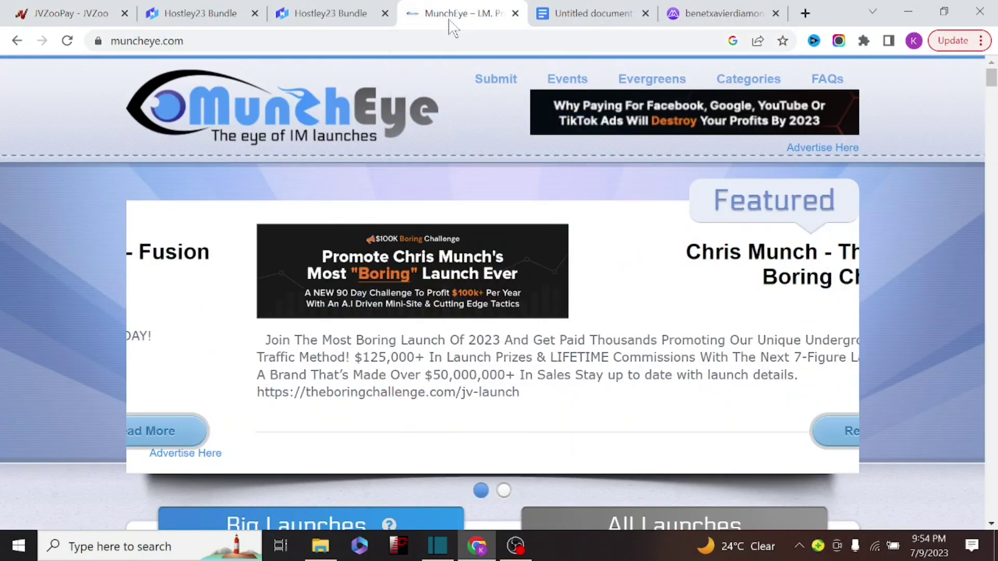
left_click(184, 41)
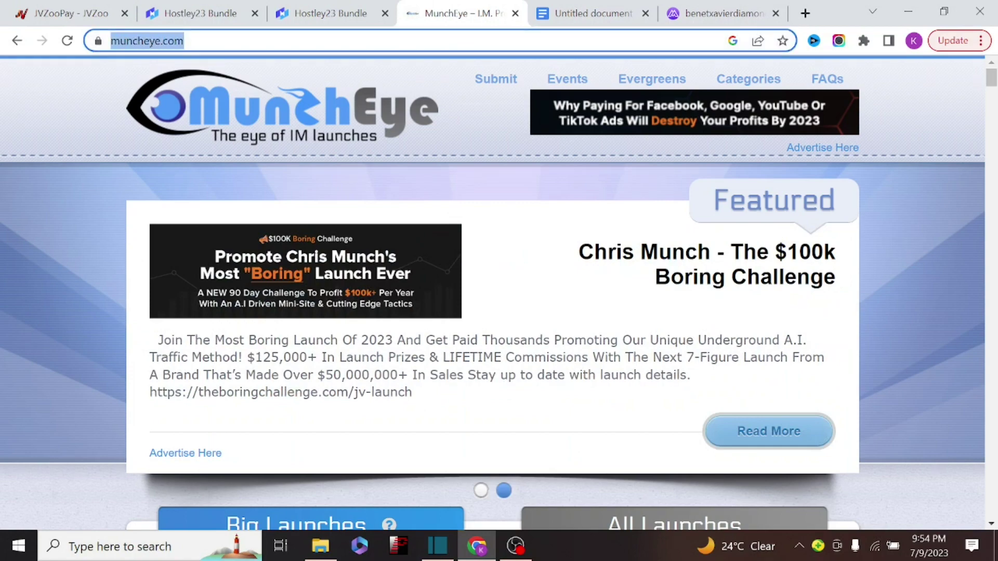
left_click(220, 41)
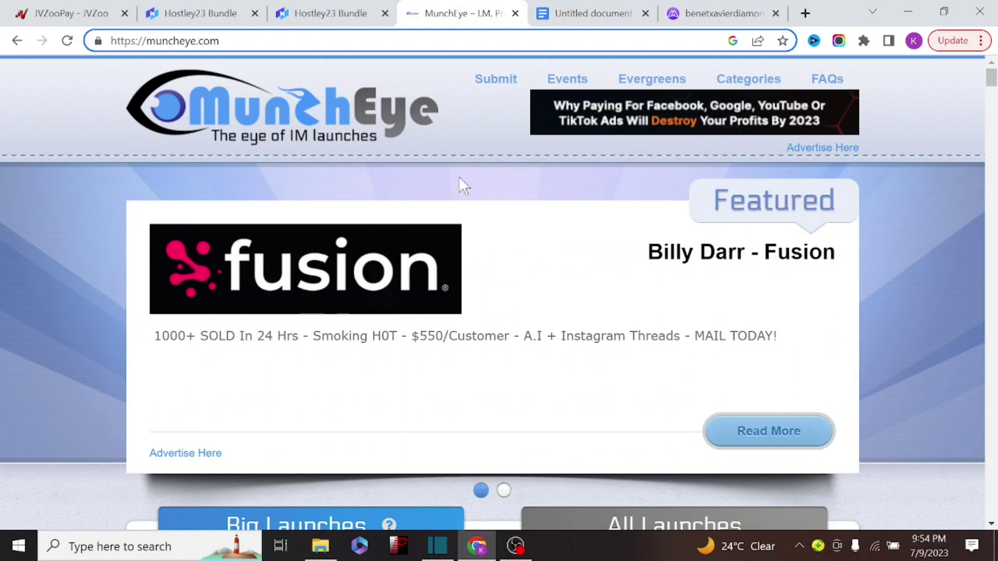
scroll(458, 176, "down", 5)
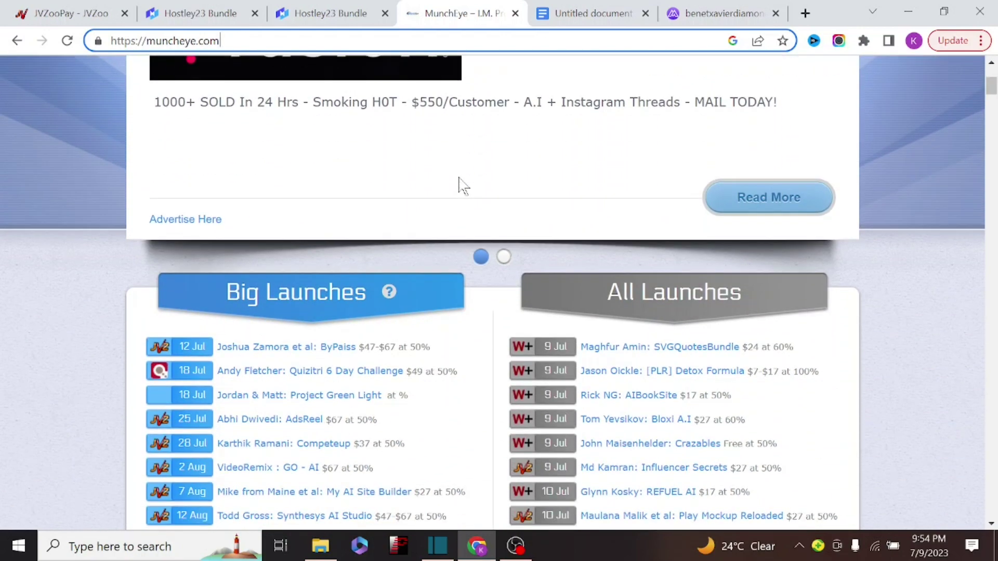
scroll(459, 185, "down", 5)
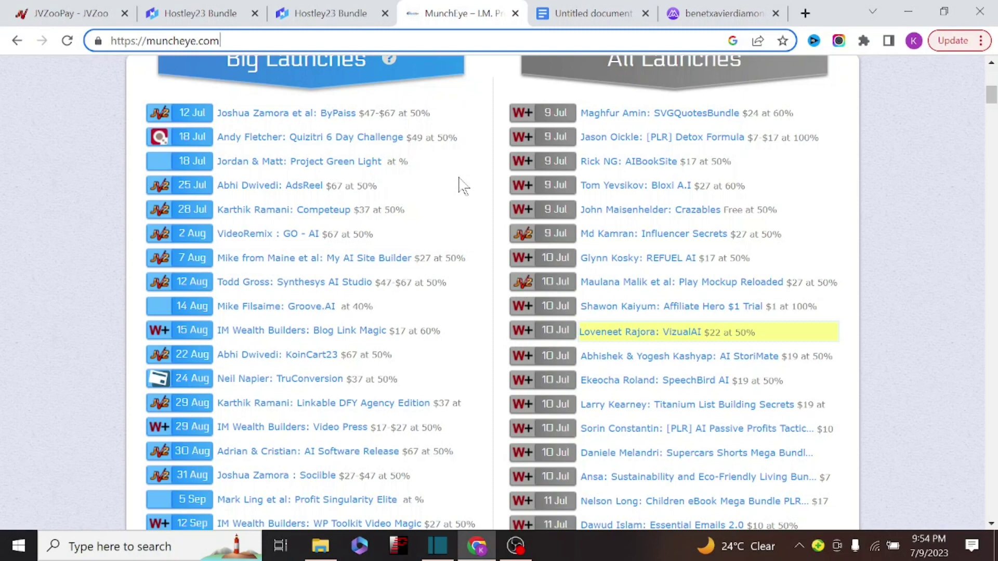
scroll(459, 185, "down", 12)
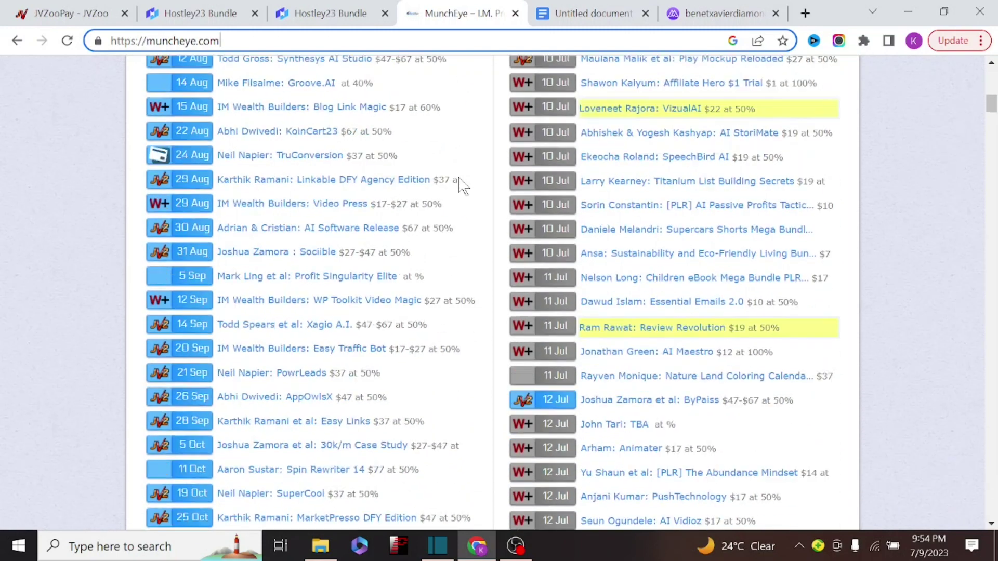
scroll(462, 186, "down", 4)
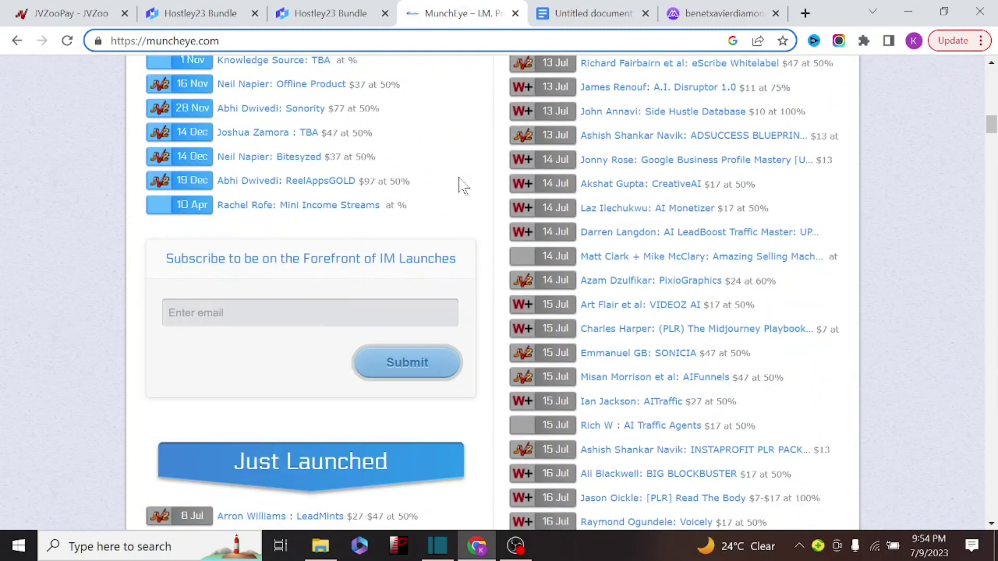
scroll(462, 185, "up", 14)
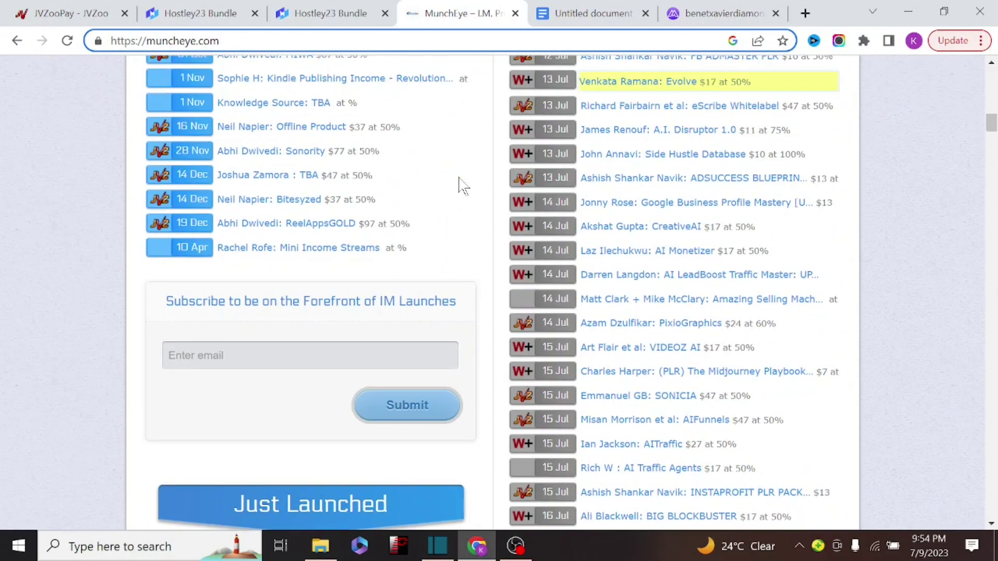
scroll(459, 179, "up", 6)
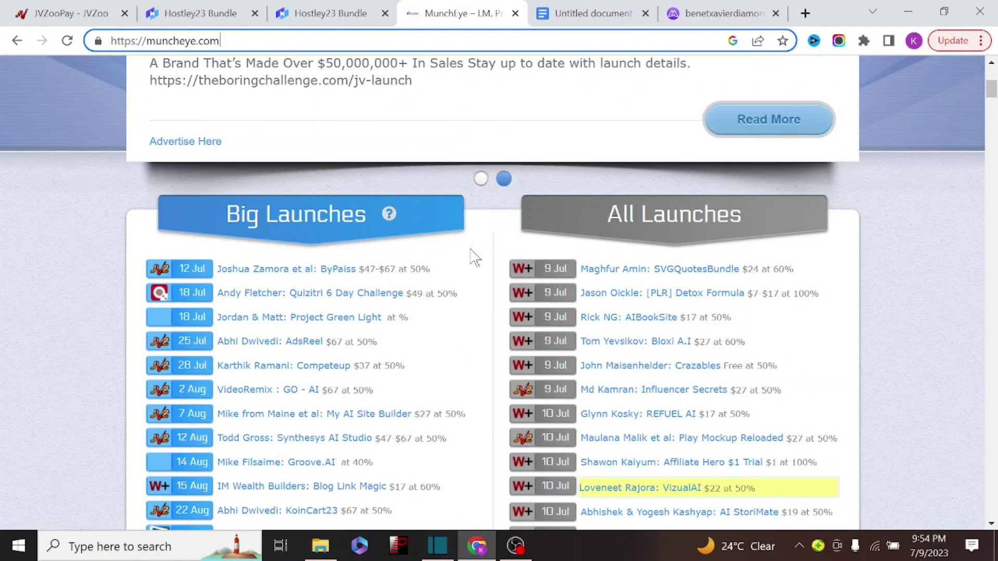
Step: Find the ByPaiss launch dated 12 Jul and open its details page
scroll(474, 258, "down", 2)
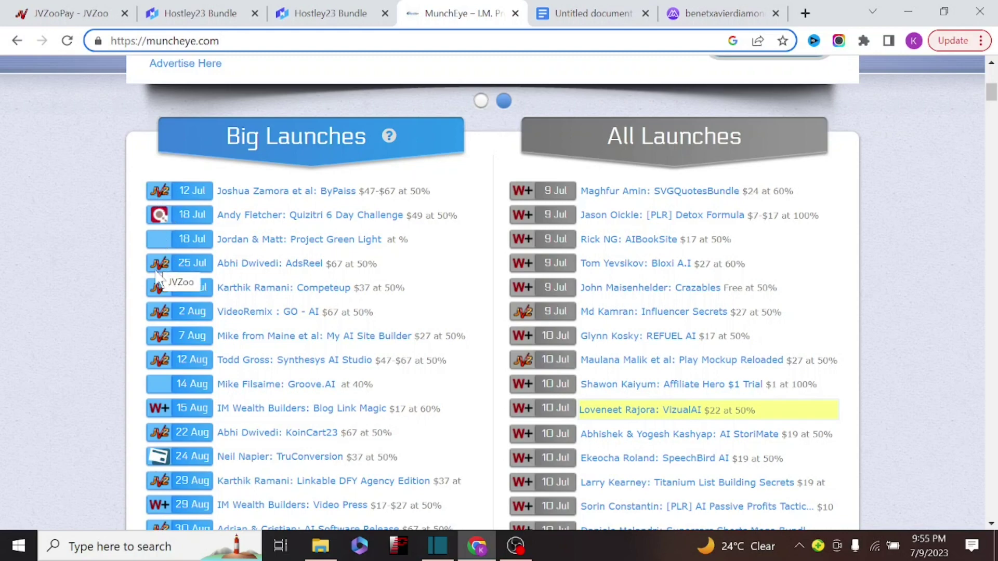
scroll(158, 294, "down", 3)
scroll(171, 335, "down", 3)
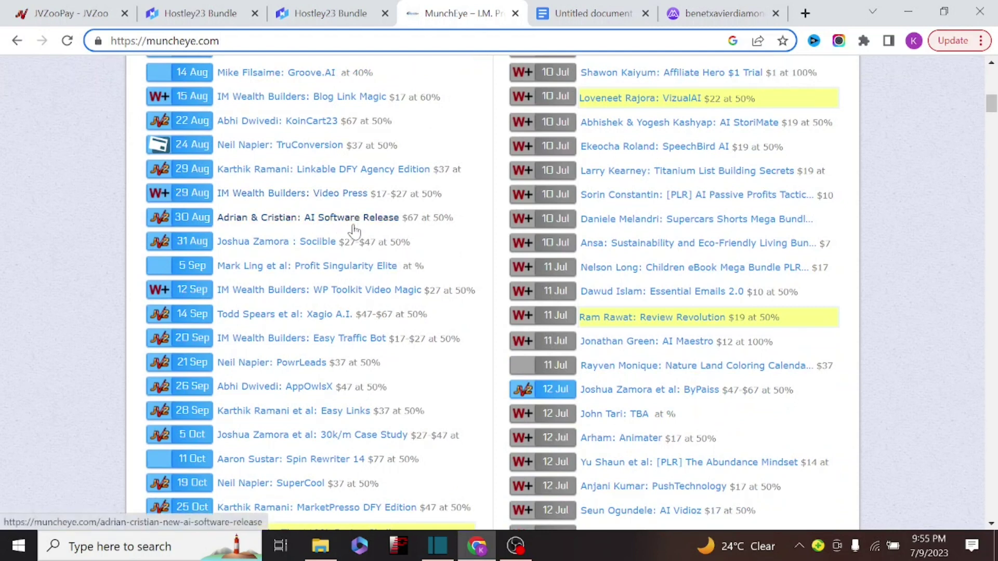
scroll(387, 219, "up", 9)
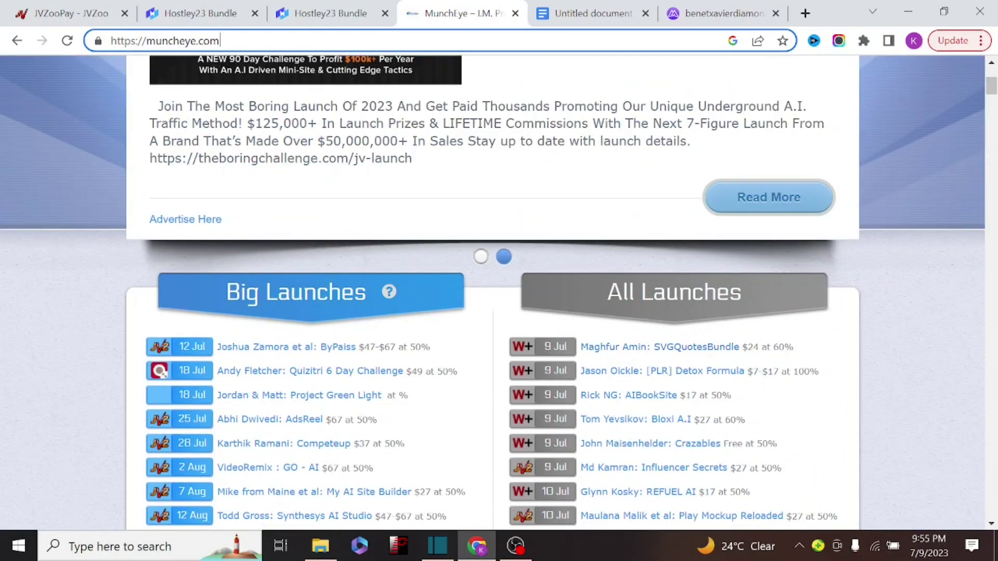
scroll(691, 291, "down", 10)
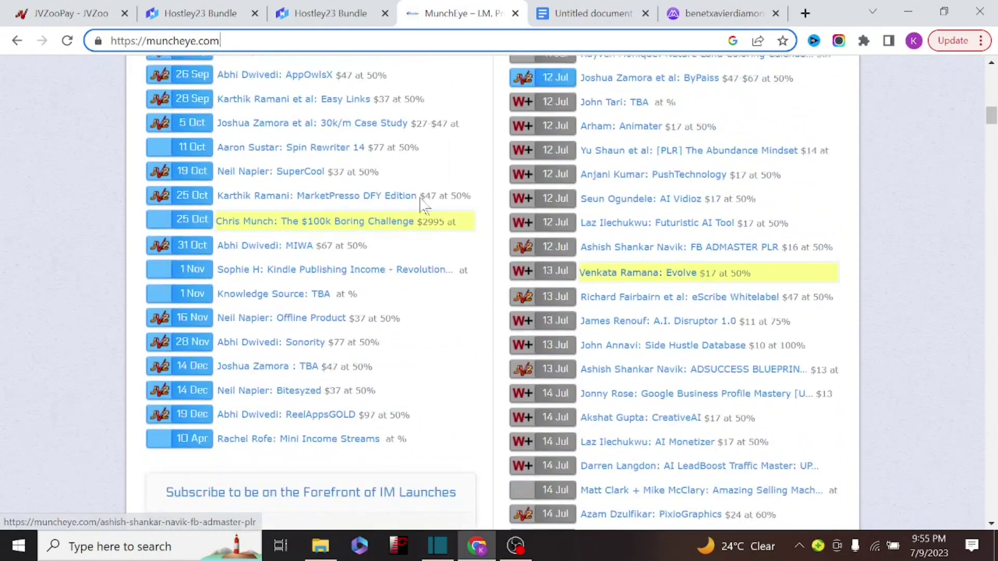
scroll(426, 208, "up", 15)
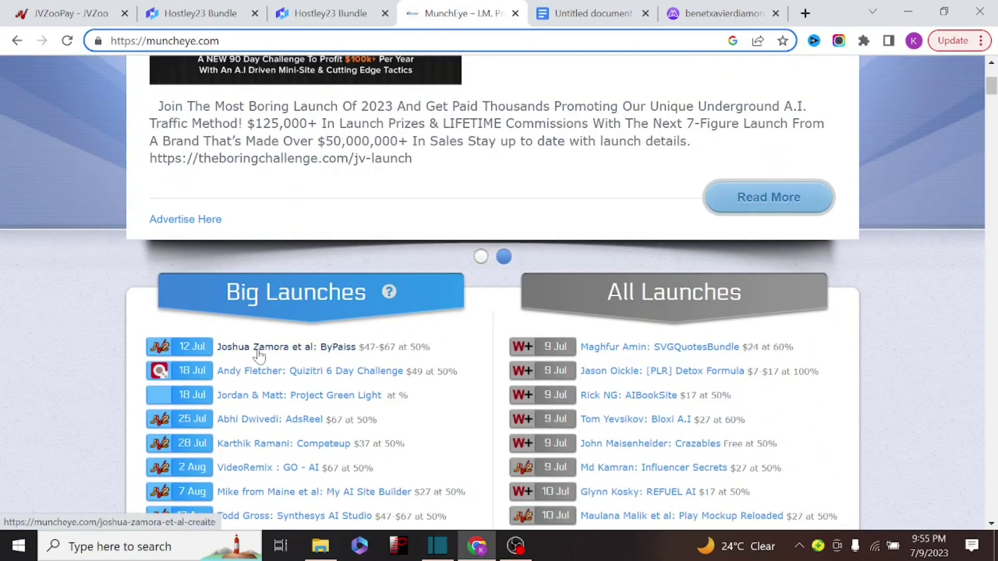
left_click(347, 347)
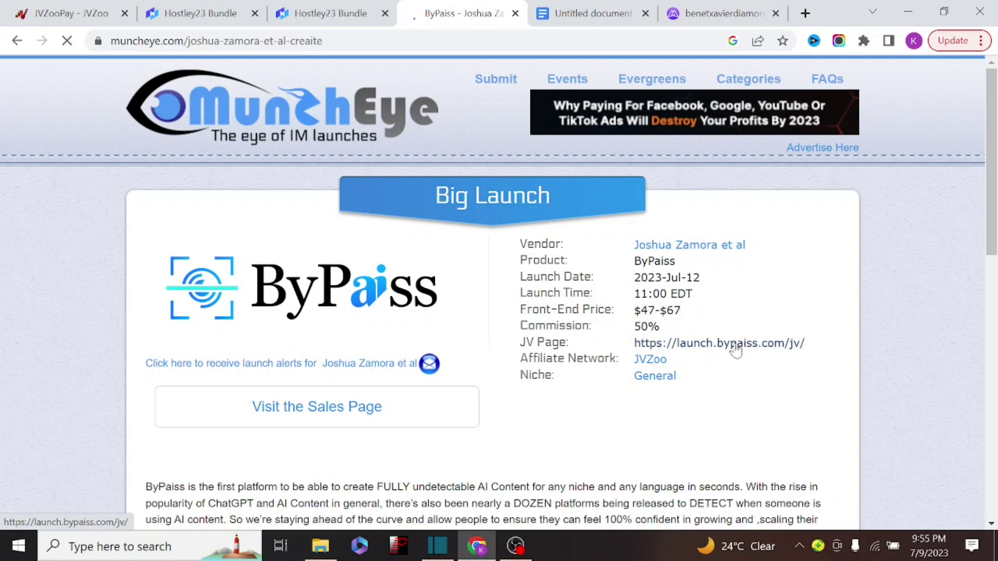
Step: Open the launch.bypaiss.com/jv/ page and scroll through its July 12–16 video and $5,000+ prize perks
left_click(712, 345)
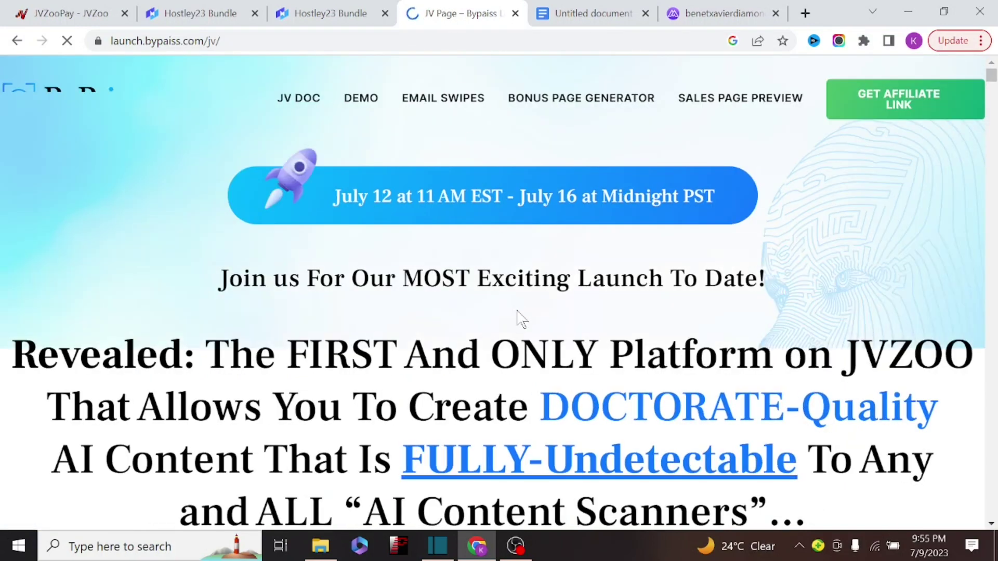
scroll(499, 291, "down", 3)
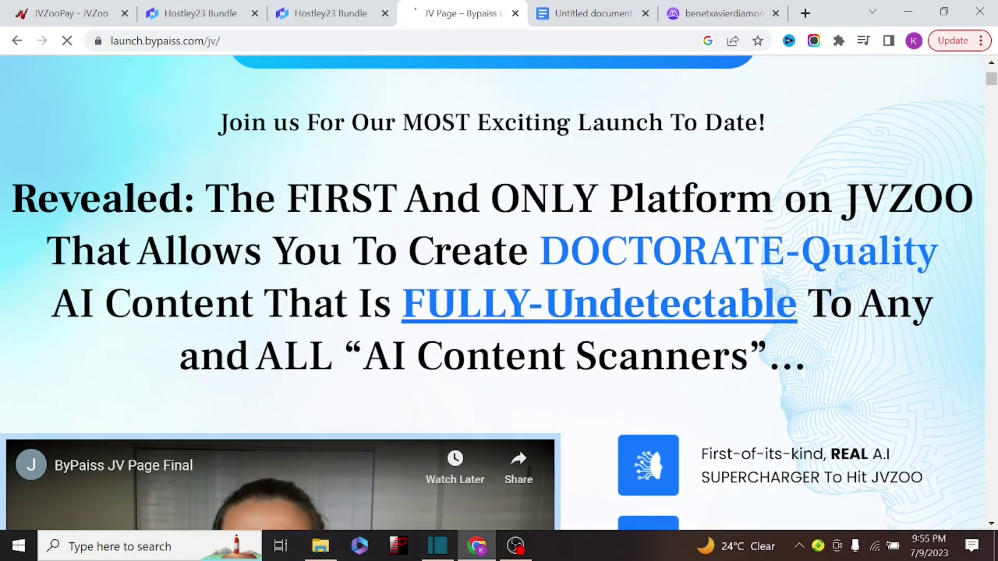
scroll(499, 291, "down", 3)
scroll(552, 362, "down", 7)
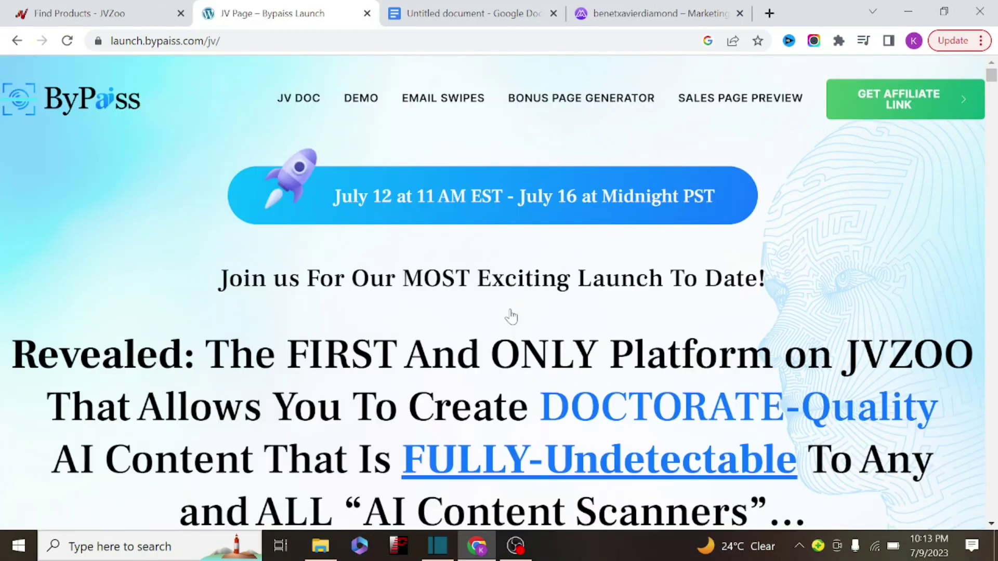
scroll(512, 315, "down", 5)
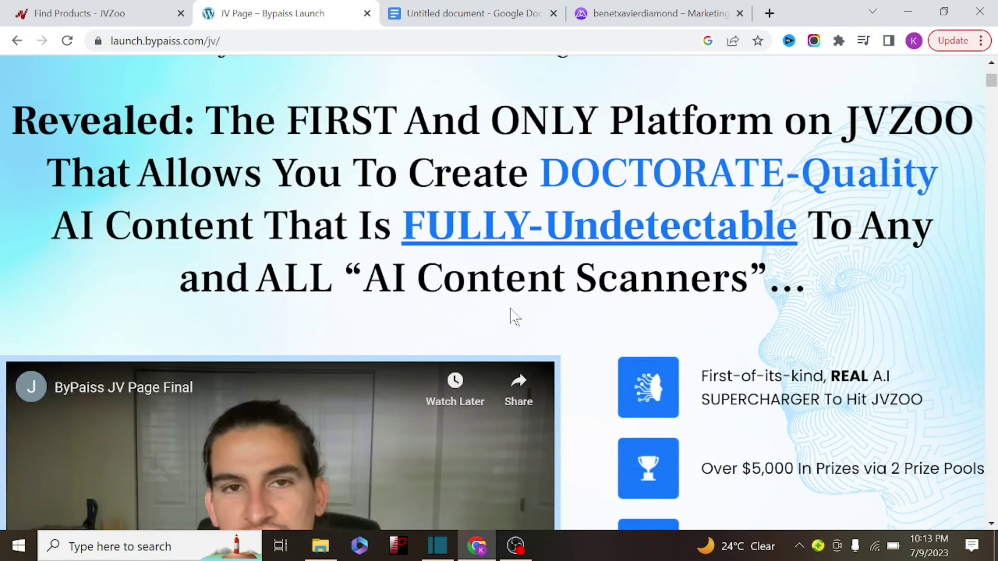
scroll(514, 317, "down", 3)
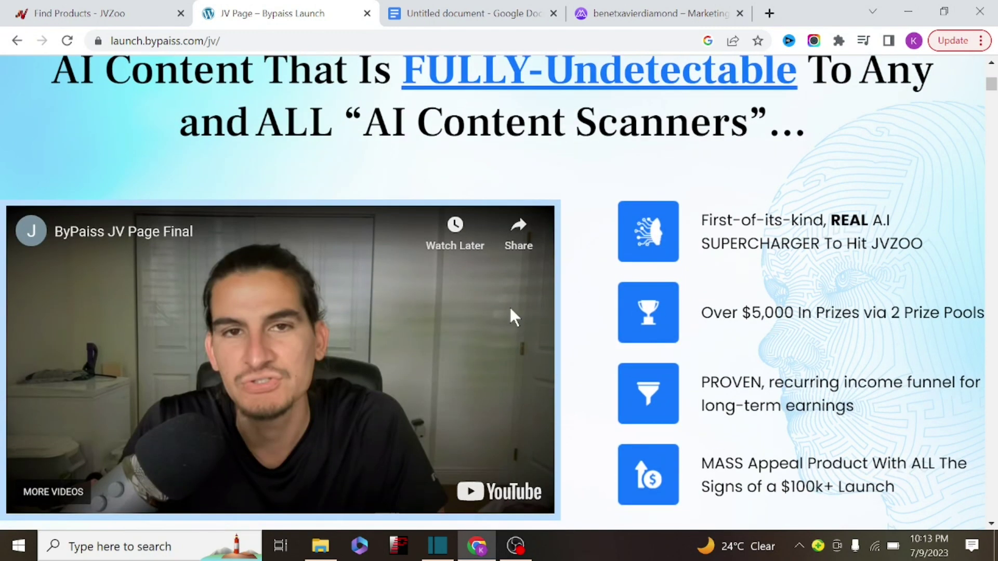
scroll(511, 311, "down", 6)
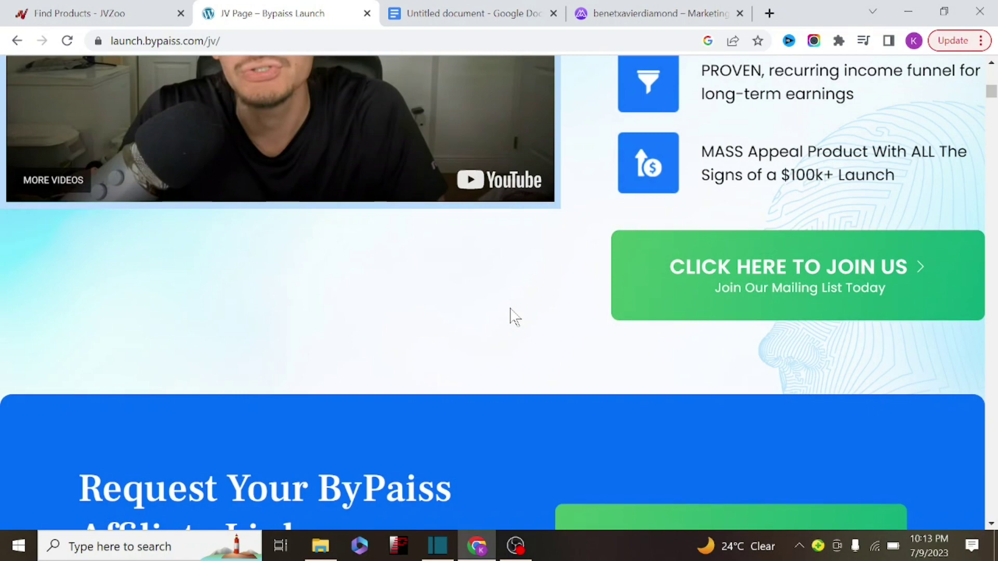
scroll(510, 316, "up", 2)
scroll(510, 316, "down", 3)
scroll(510, 316, "up", 3)
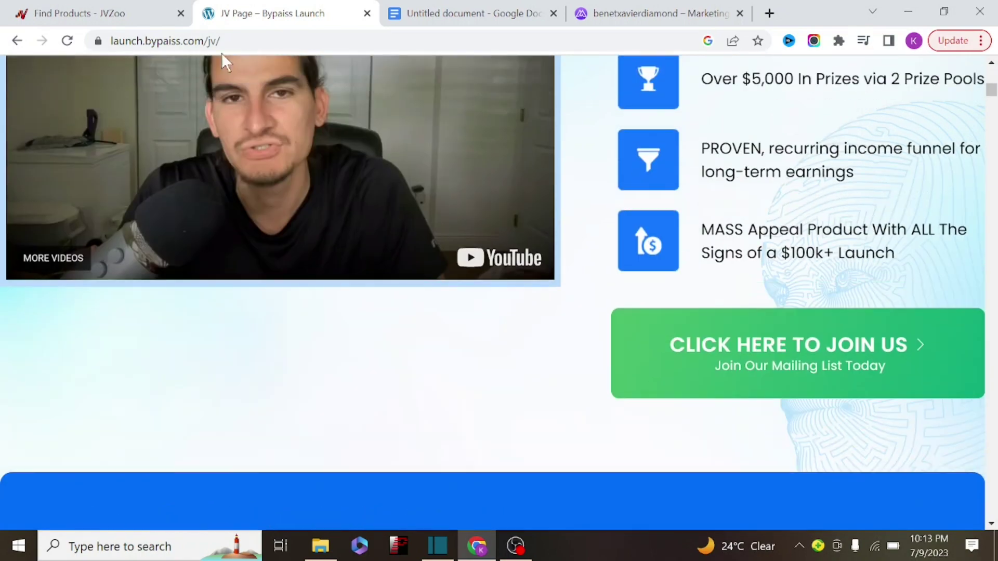
Step: In JVZoo Find Products, select the CourseReelAI Bundle's 500+ and 4,000+ sold figures
left_click(142, 11)
scroll(482, 218, "down", 3)
scroll(482, 219, "up", 2)
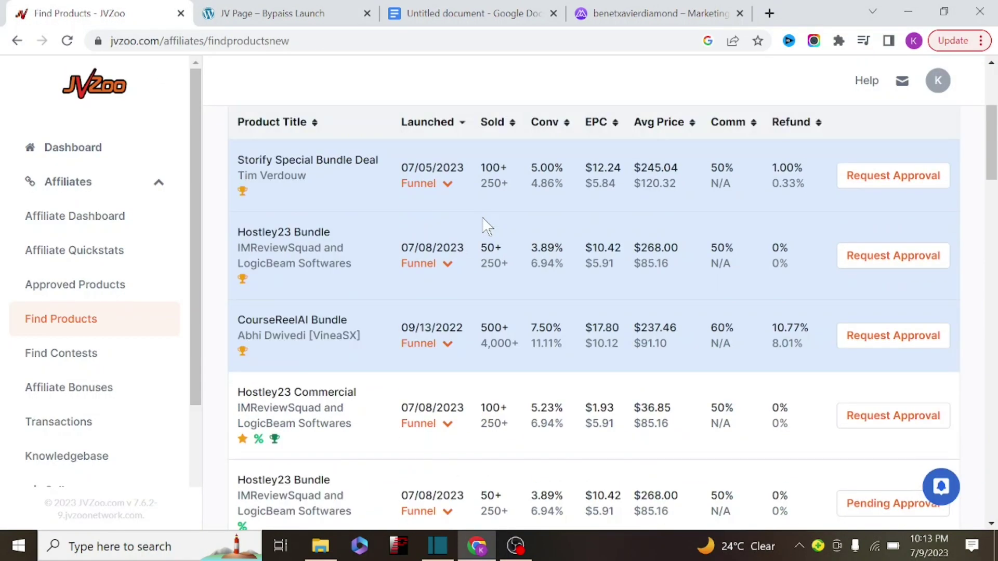
scroll(482, 219, "down", 3)
scroll(483, 218, "up", 3)
left_click_drag(481, 326, 489, 345)
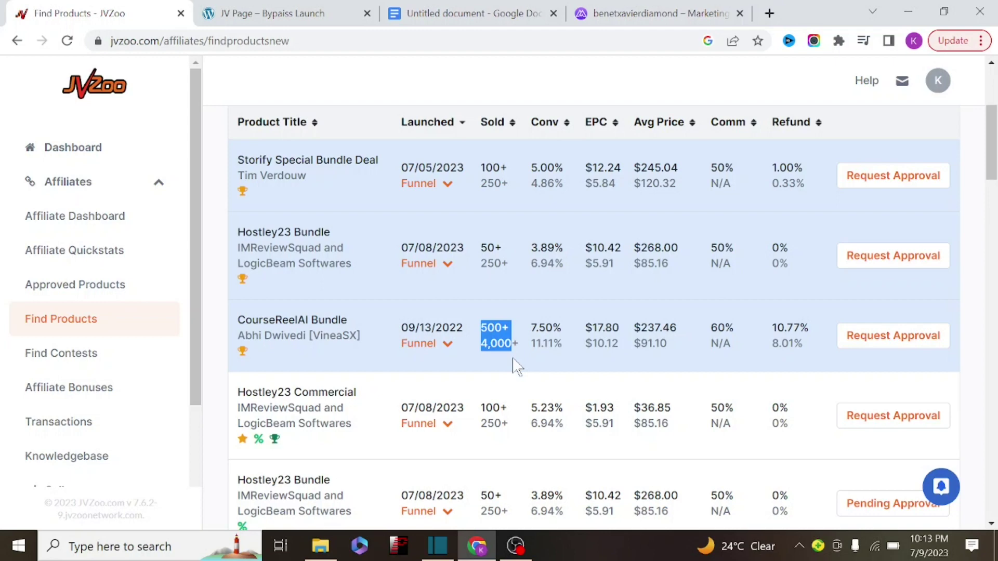
scroll(517, 366, "down", 2)
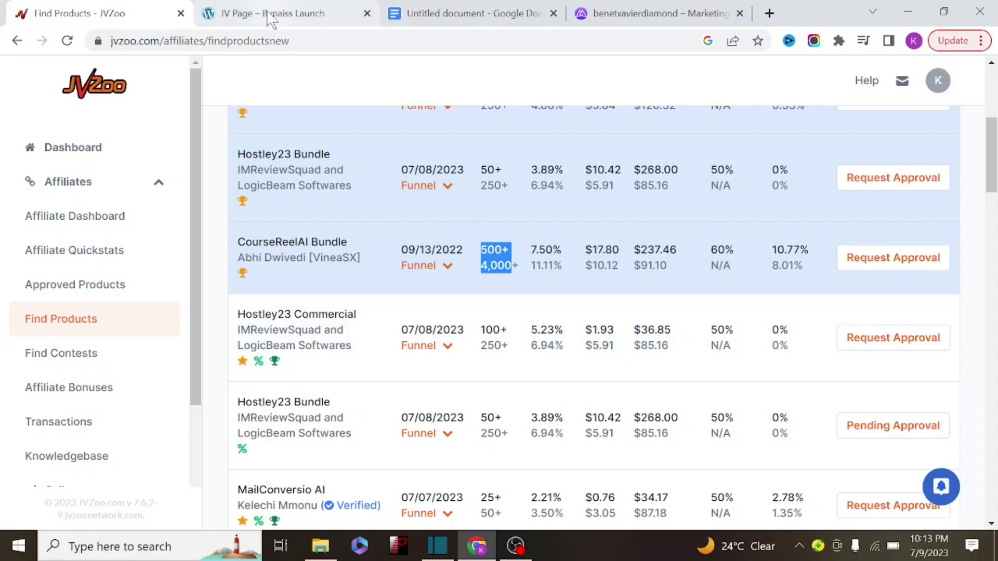
Step: Back on the ByPaiss JV page, select jv/ in the URL and scroll to Request Your ByPaiss Affiliate Link
left_click(270, 16)
scroll(399, 95, "up", 5)
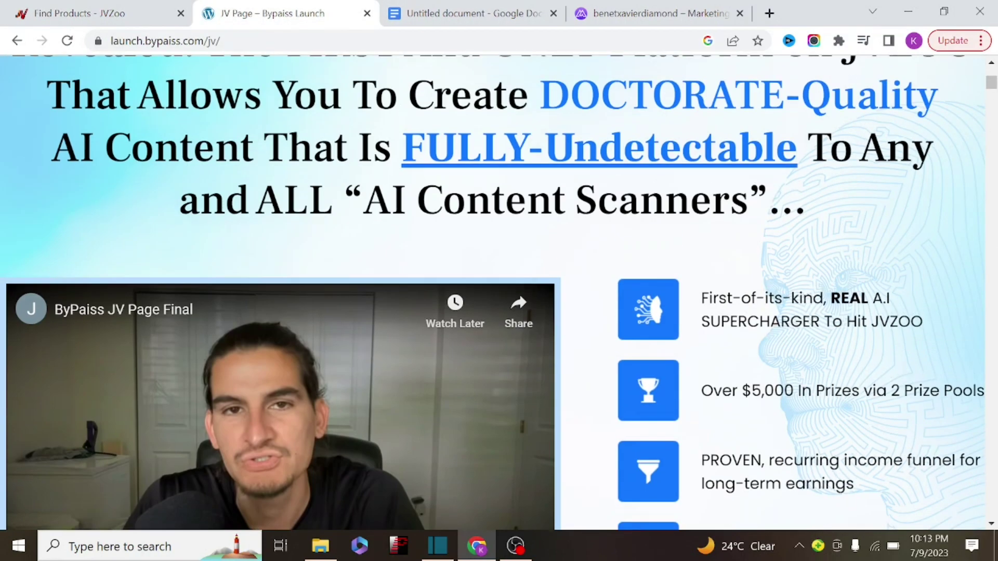
left_click_drag(222, 40, 208, 41)
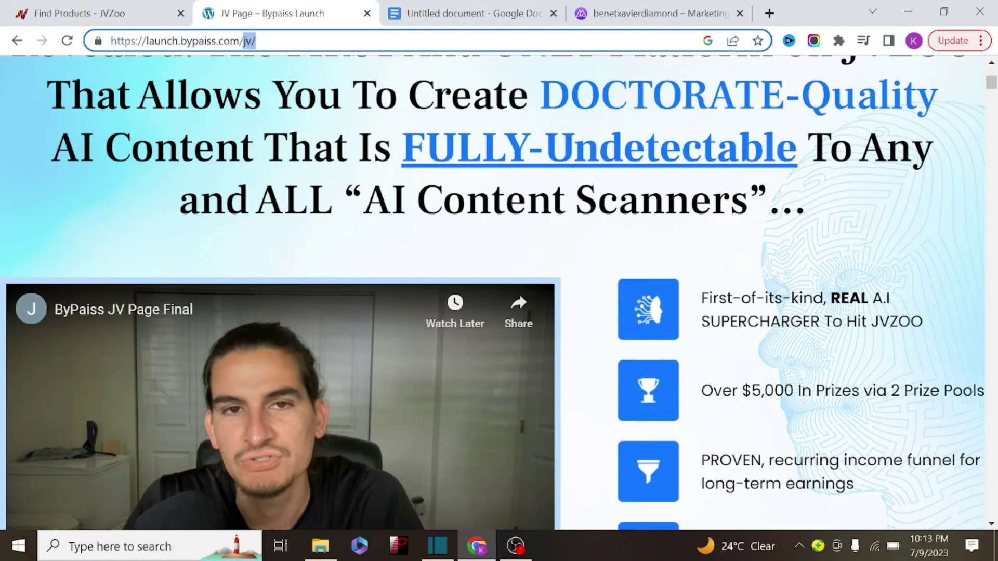
scroll(416, 154, "up", 3)
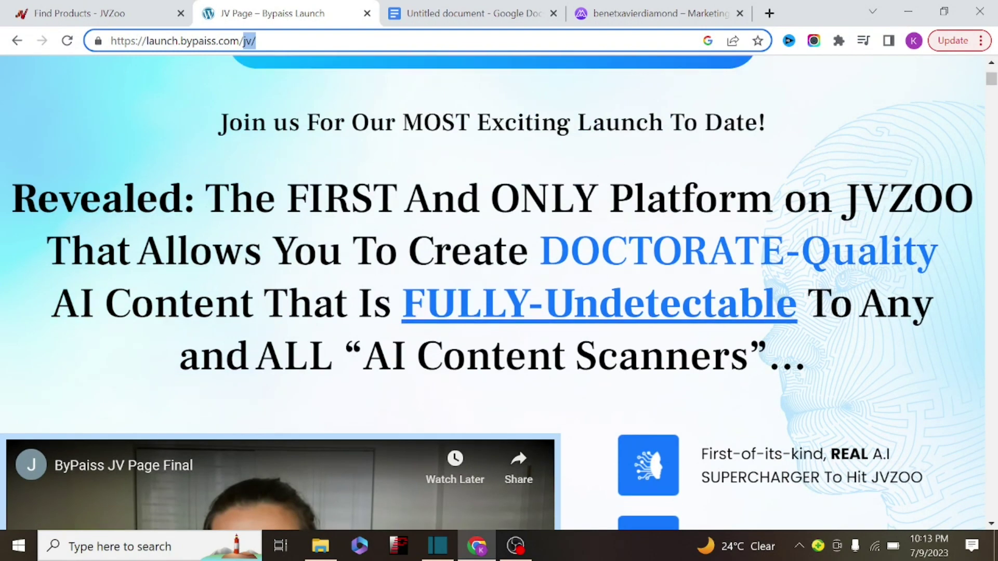
scroll(394, 267, "down", 15)
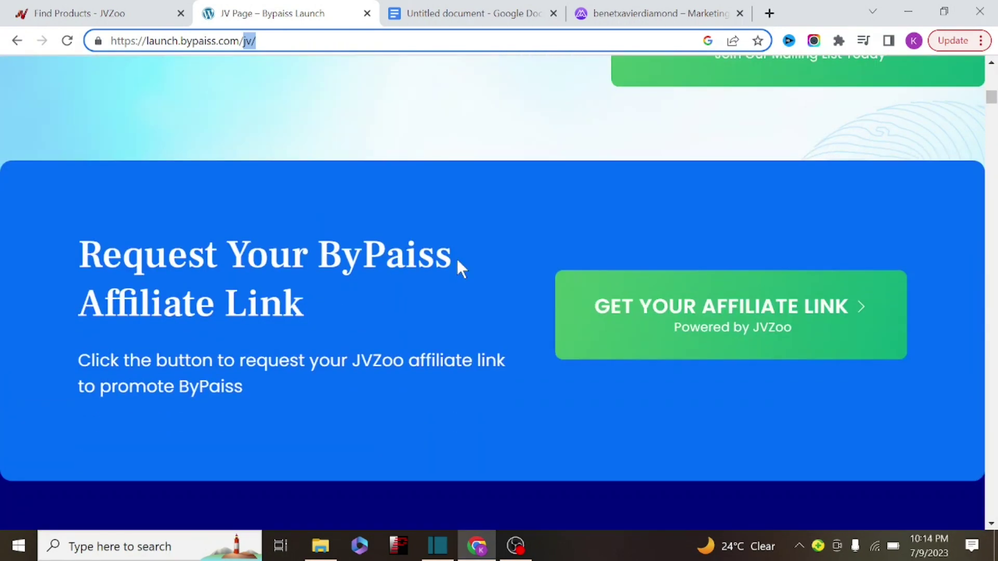
scroll(499, 245, "down", 5)
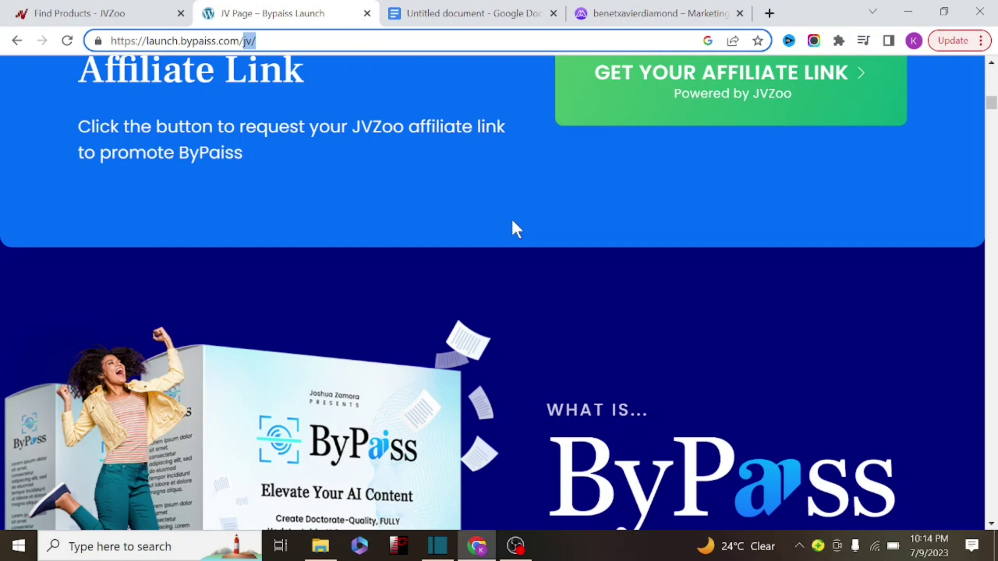
scroll(545, 234, "up", 3)
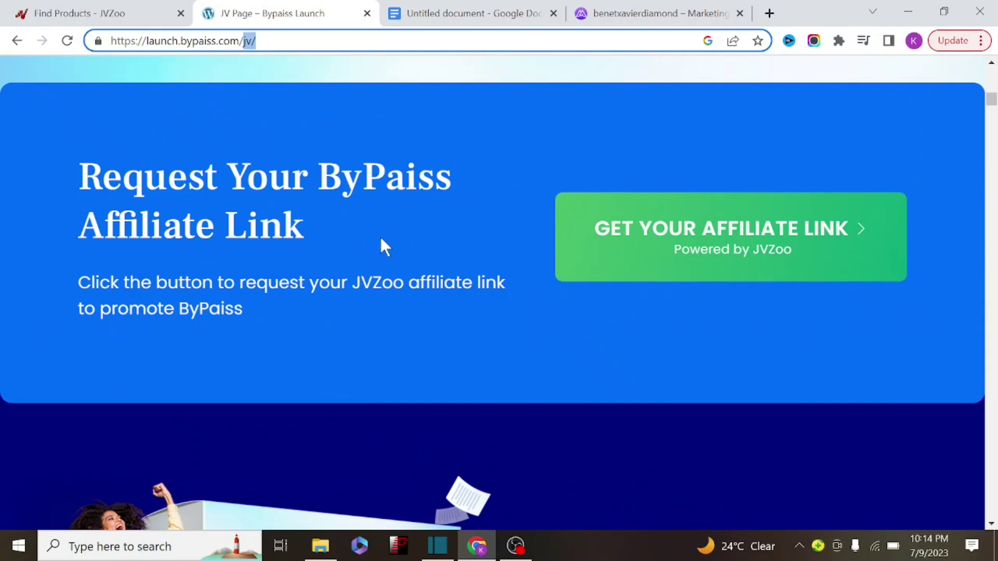
Step: Open JVZoo's ByPaiss Agency affiliate request form and click into its message box
left_click(694, 253)
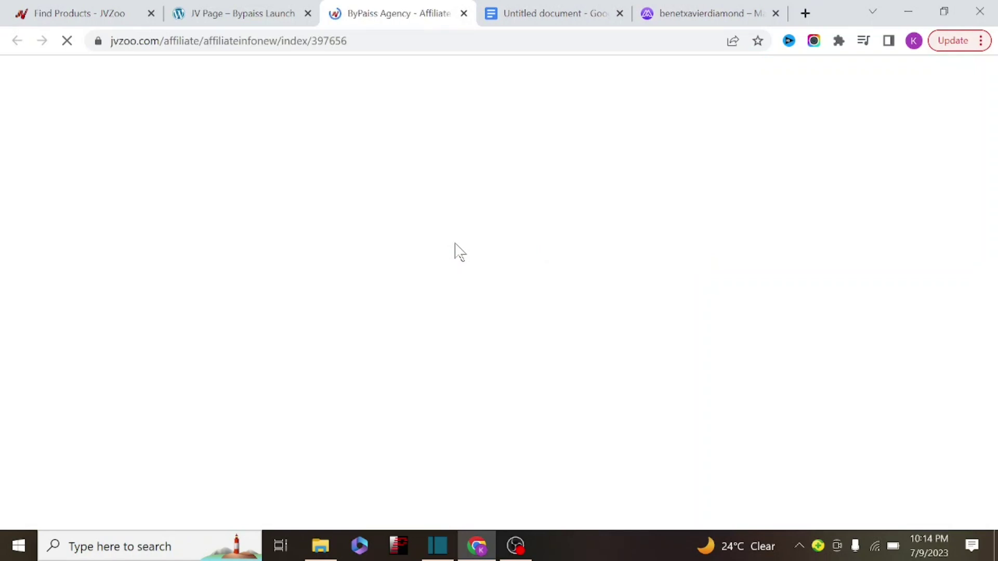
scroll(387, 352, "down", 8)
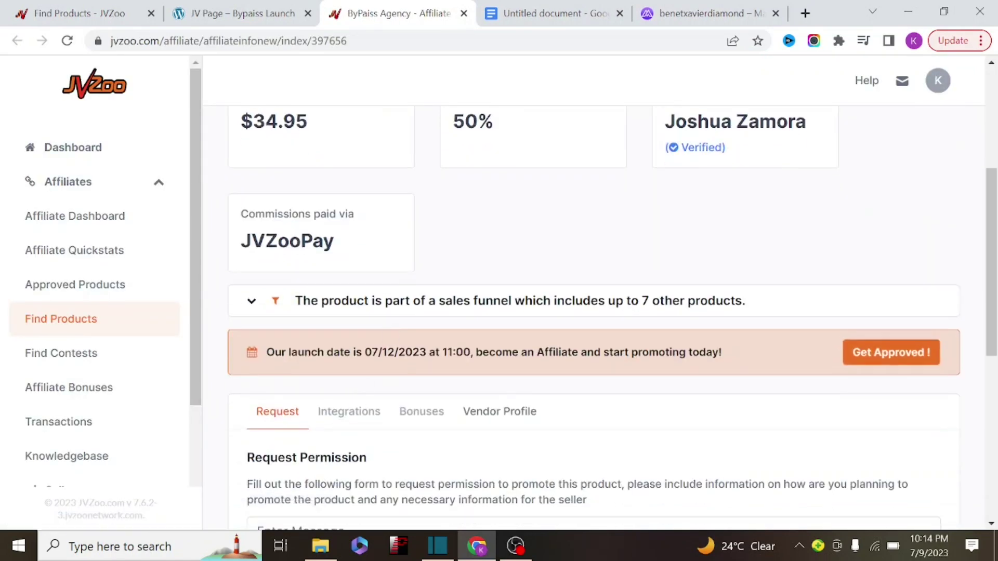
left_click(593, 343)
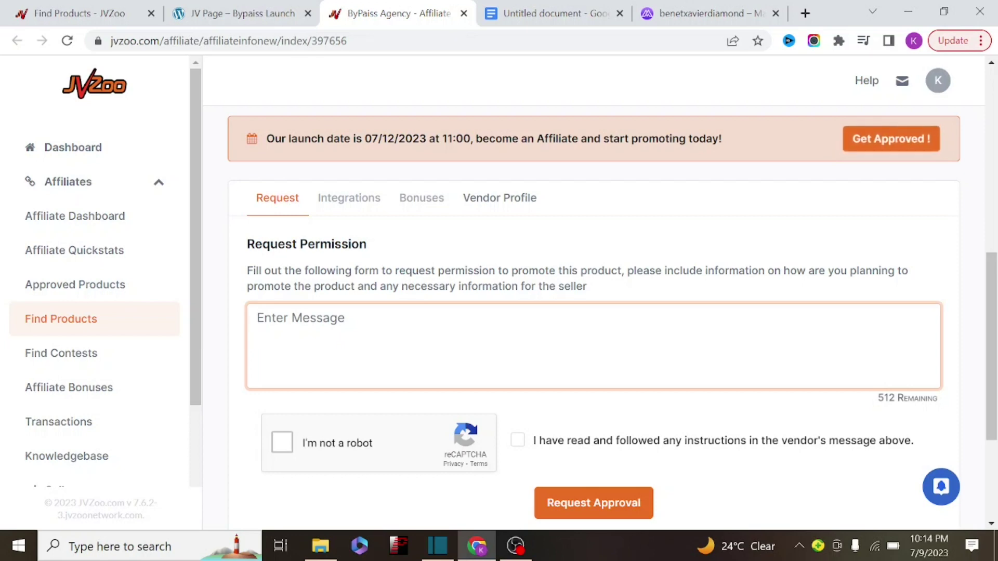
scroll(593, 312, "up", 3)
Step: Cycle through the JV page, JVZoo product list and request form, ending on the ByPaiss JV page
left_click(218, 13)
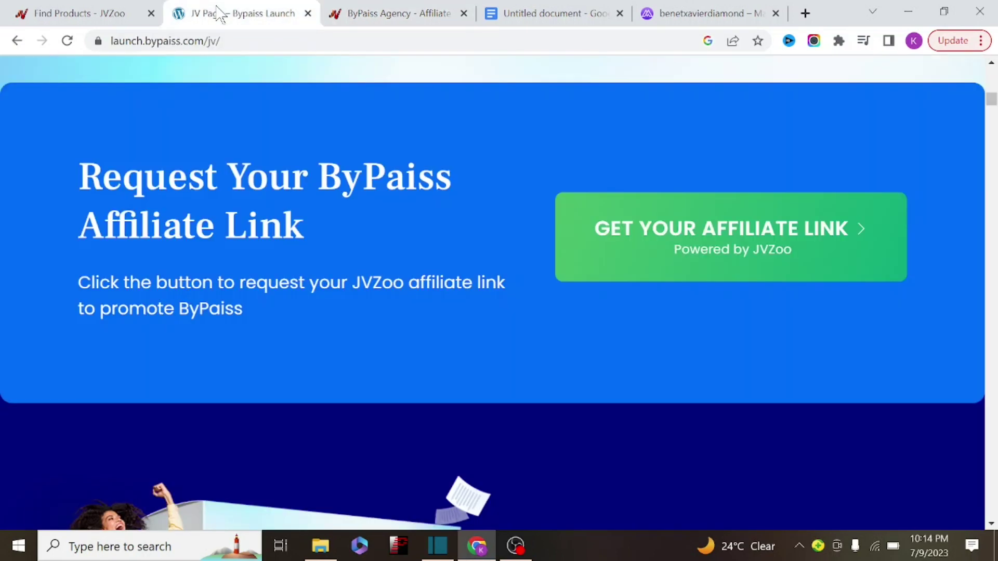
scroll(430, 223, "up", 10)
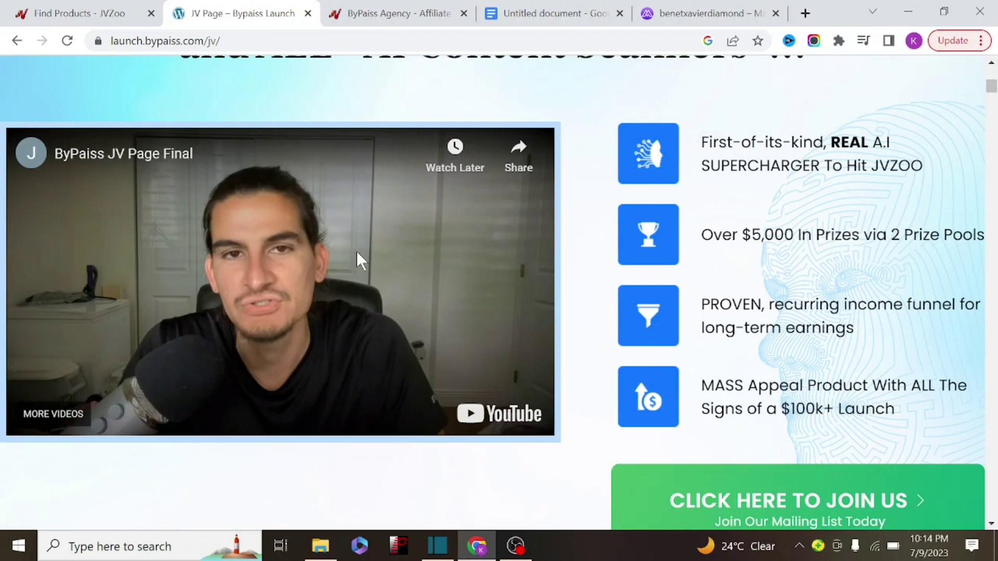
left_click(77, 13)
scroll(624, 271, "up", 7)
scroll(629, 281, "down", 7)
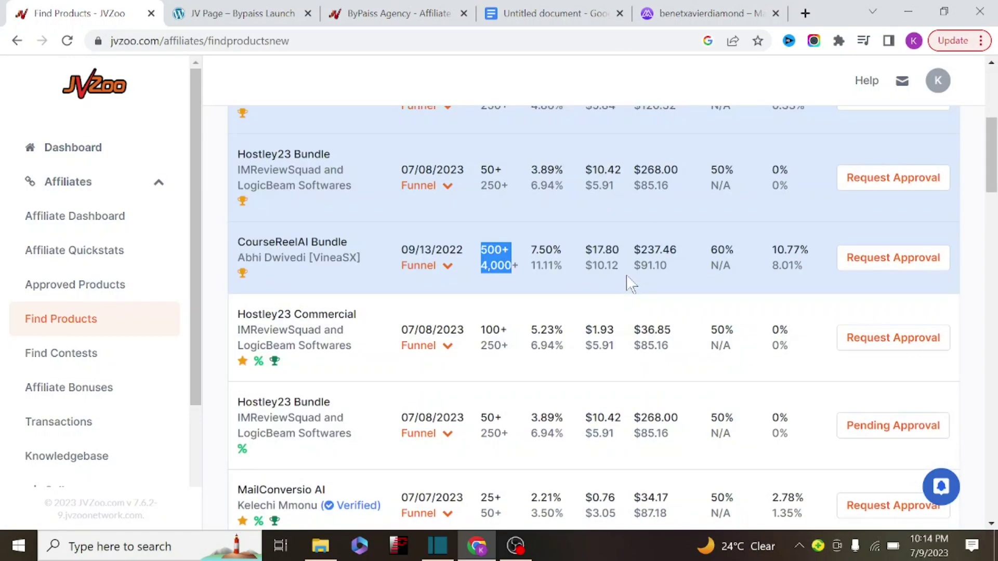
scroll(631, 283, "down", 12)
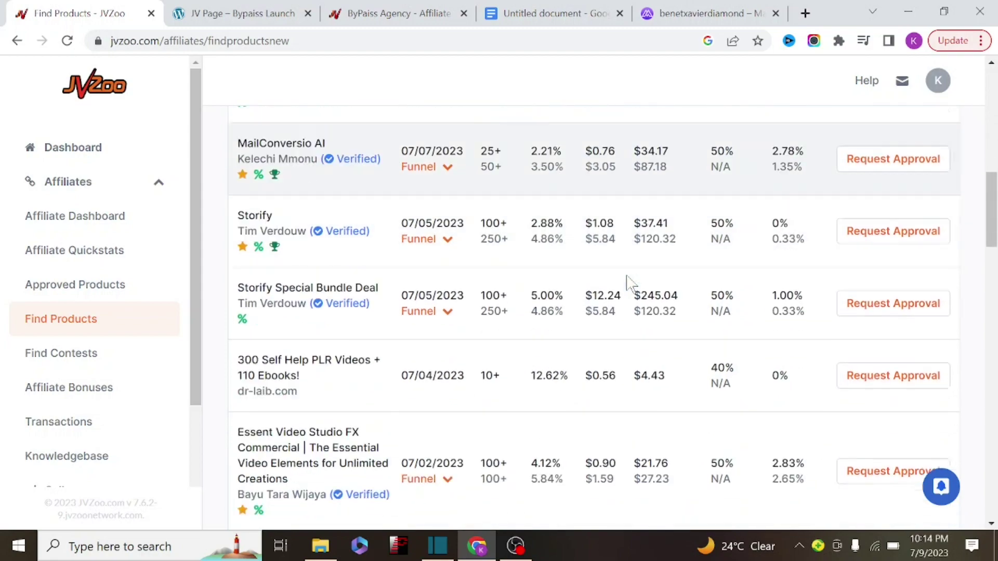
scroll(630, 283, "down", 4)
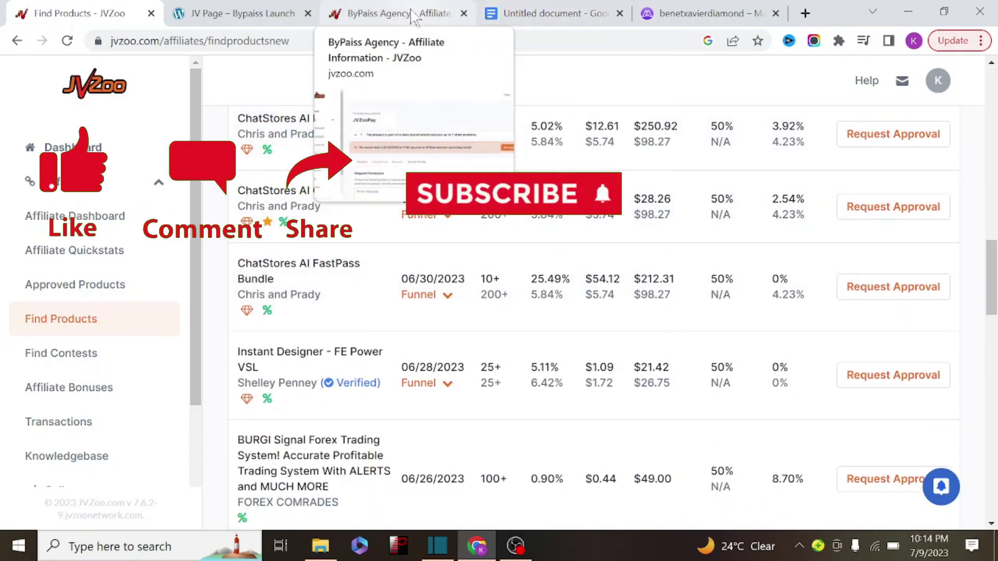
left_click(389, 12)
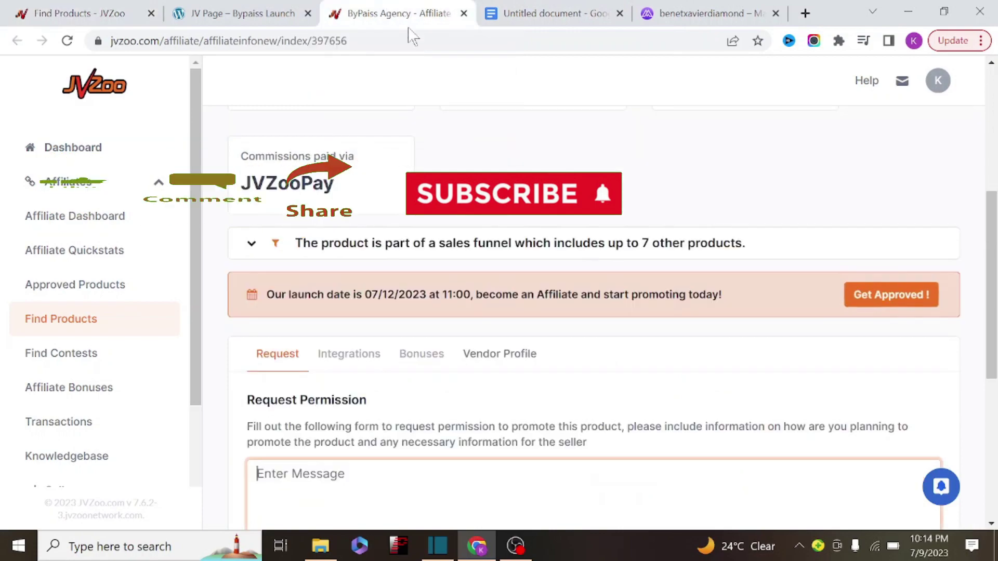
left_click(263, 13)
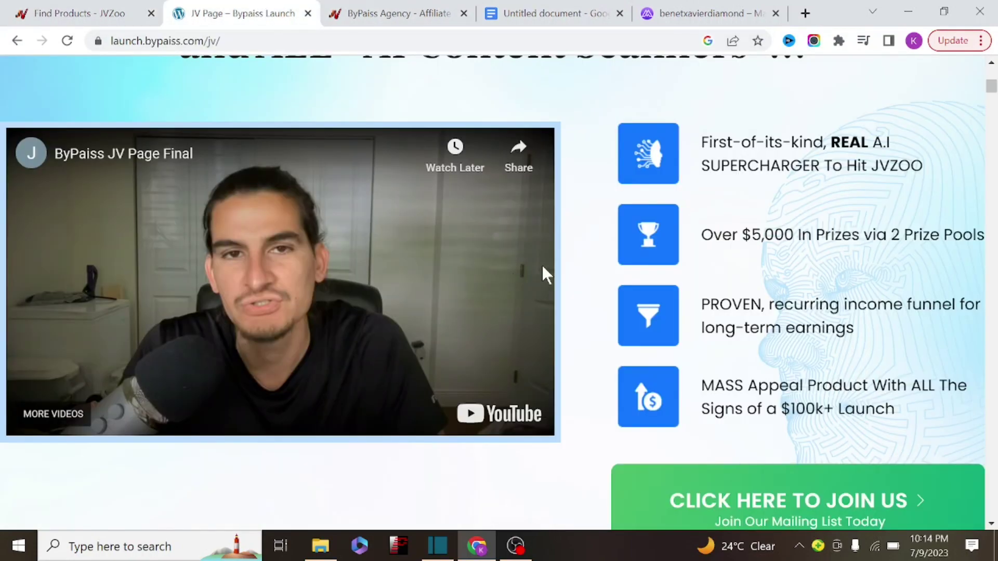